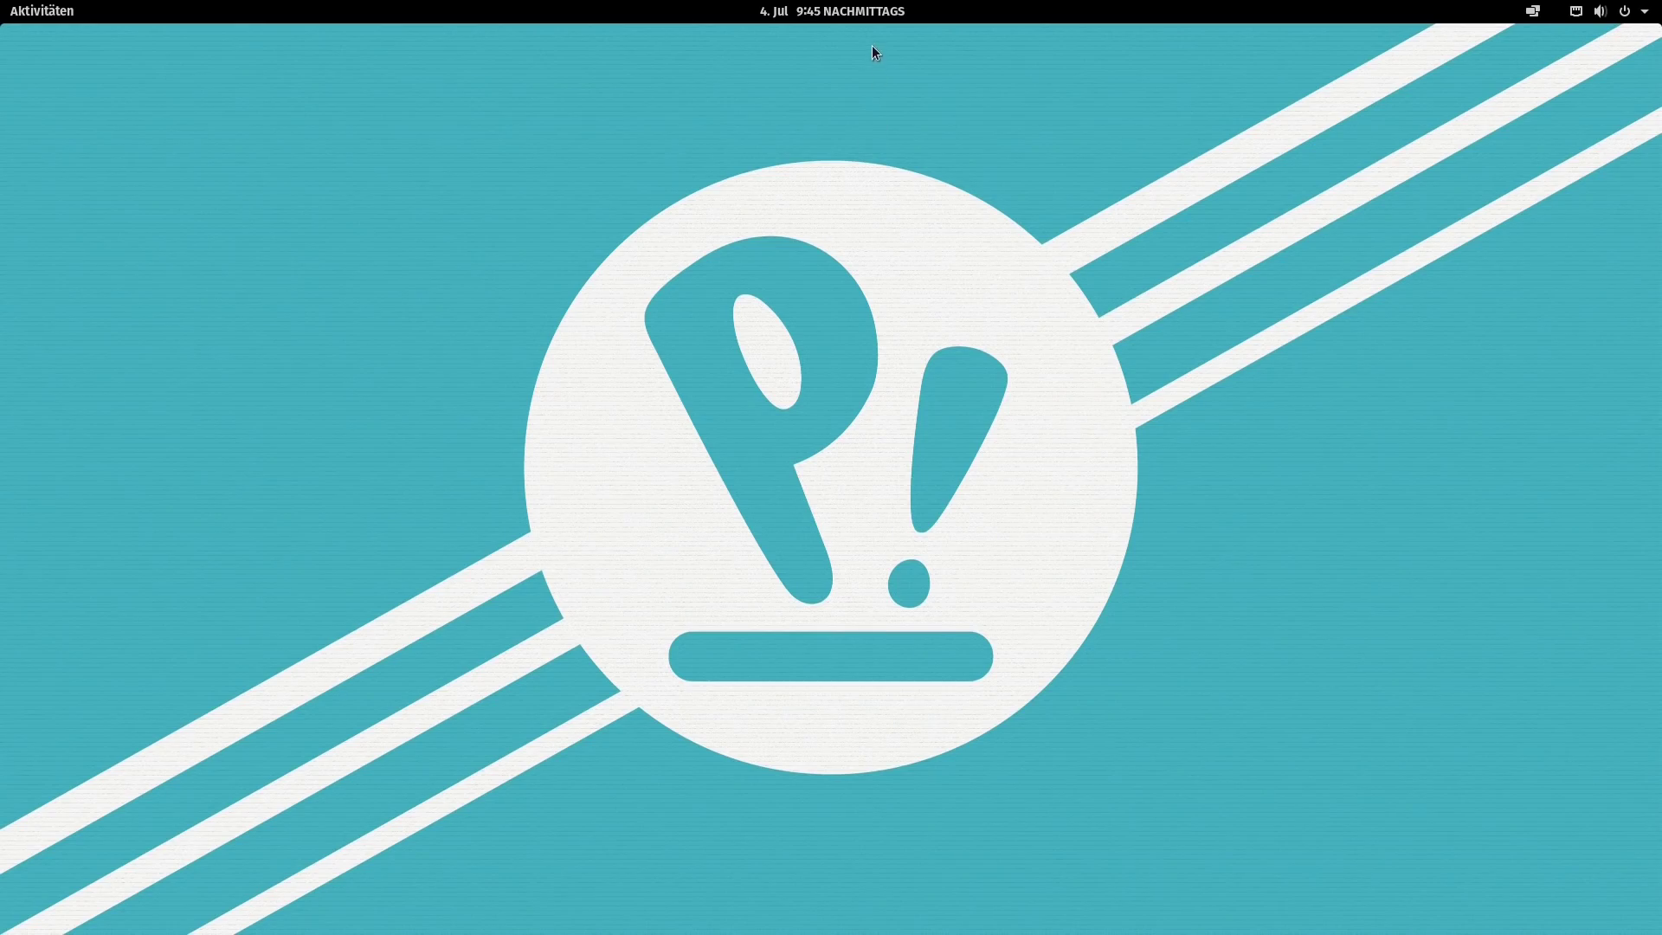
View the calendar with its notifications area and the system menu with the volume, network and power options.
{"action": "left_click", "coordinate": [866, 17]}
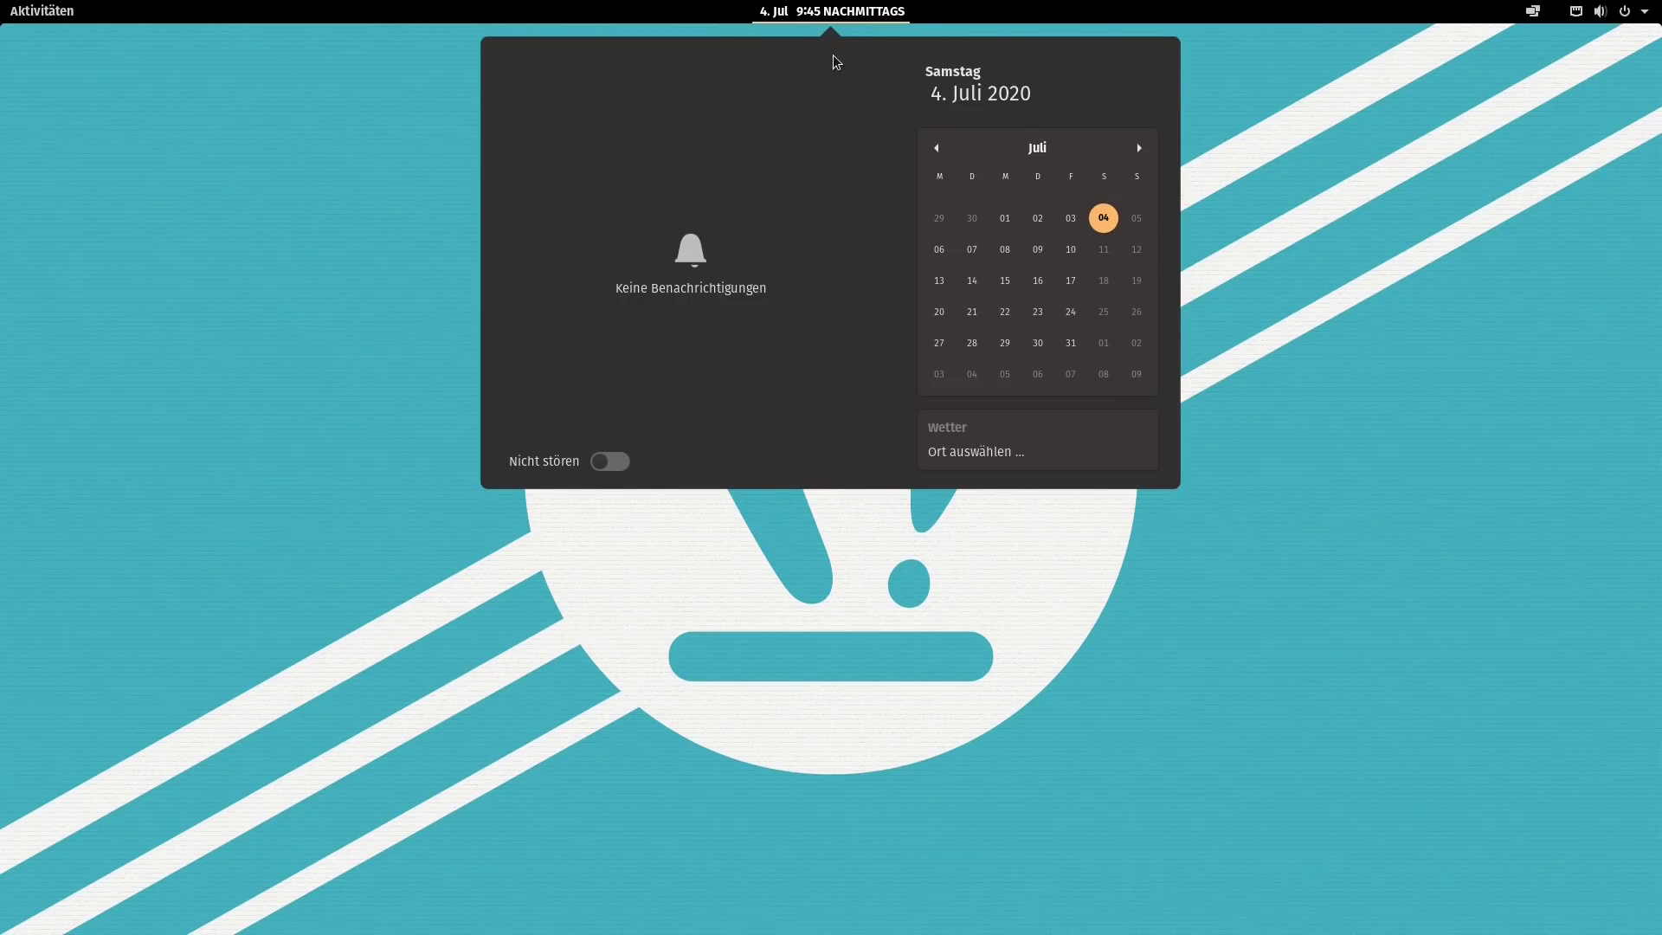
{"action": "left_click", "coordinate": [787, 569]}
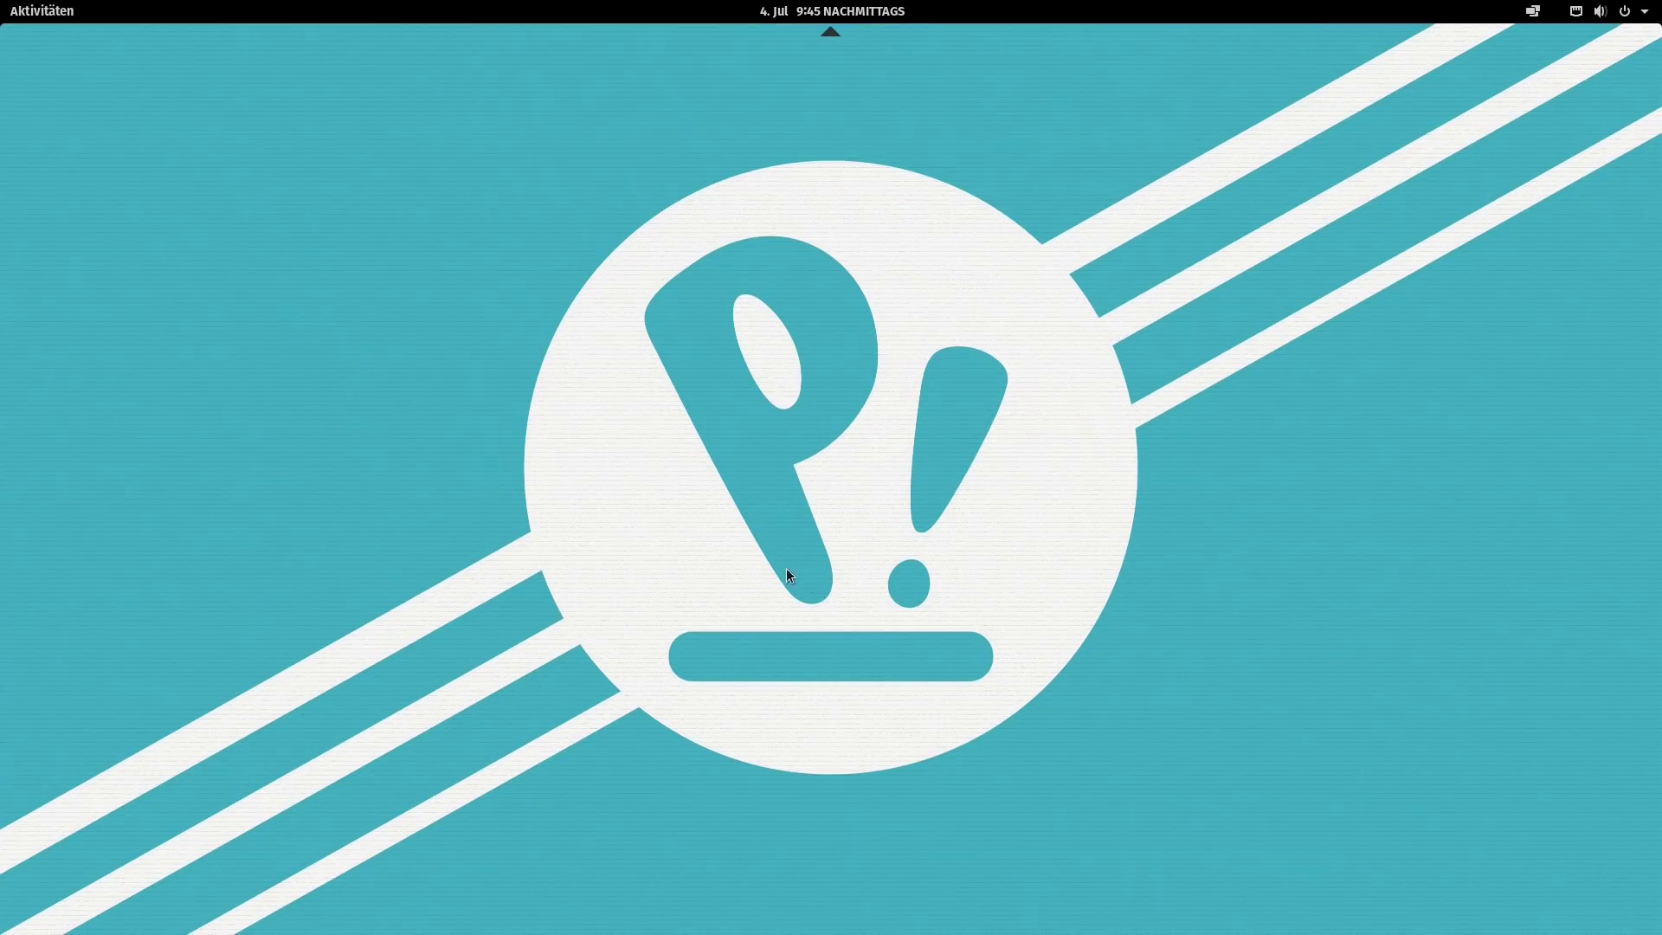
{"action": "left_click", "coordinate": [1608, 12]}
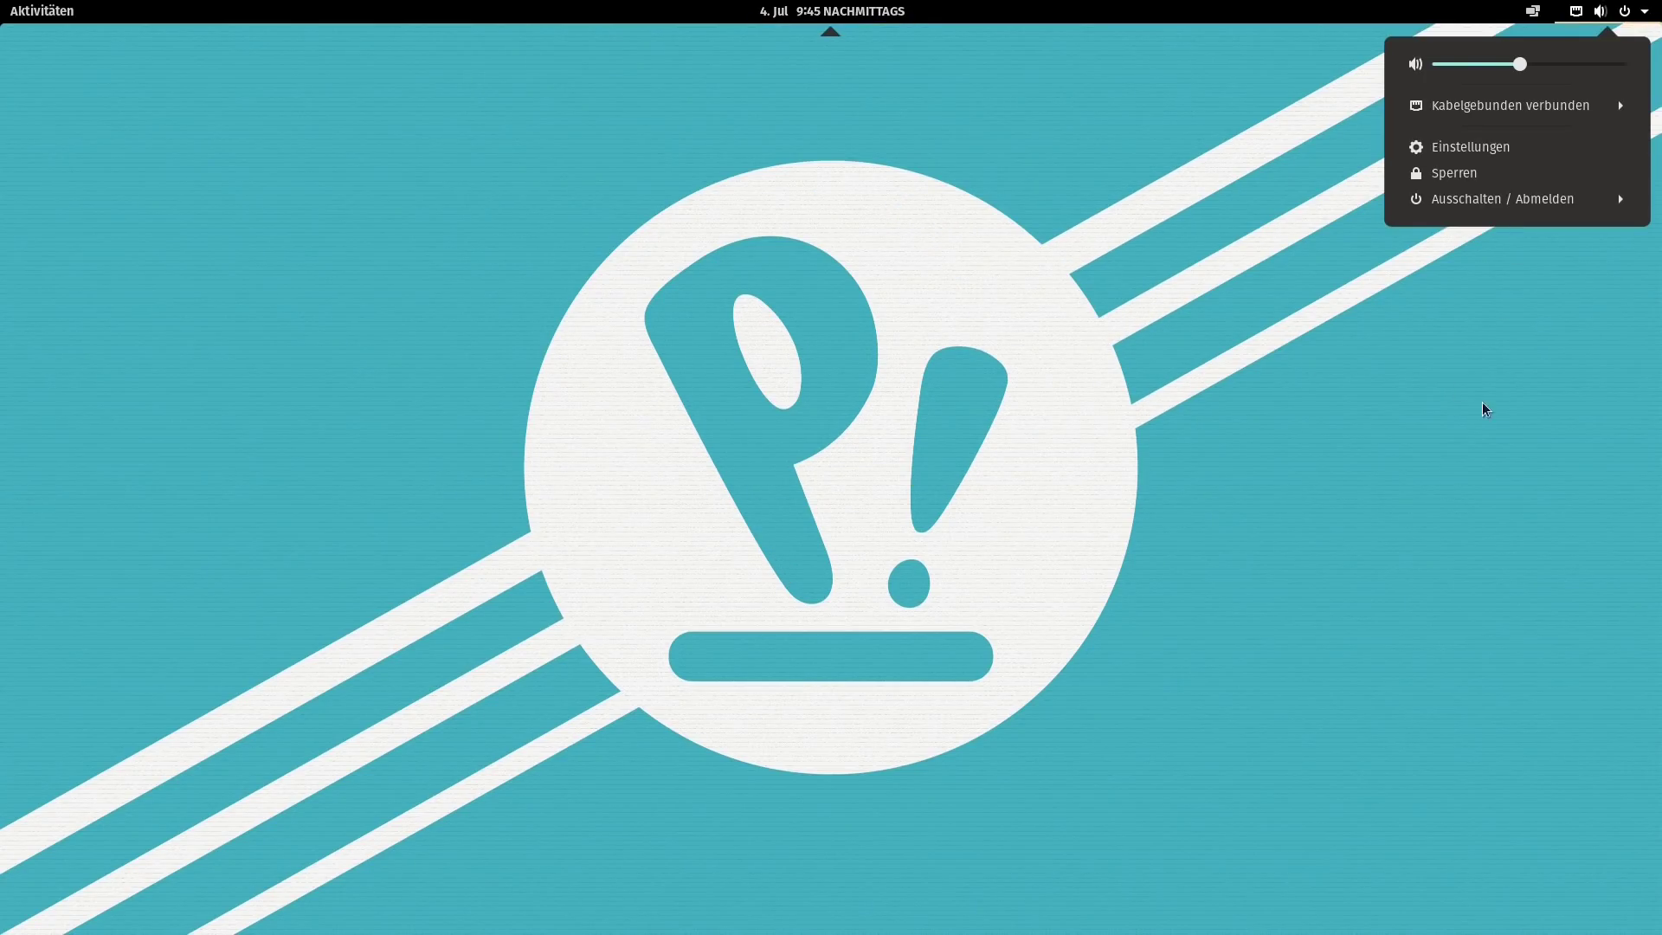
{"action": "left_click", "coordinate": [1395, 413]}
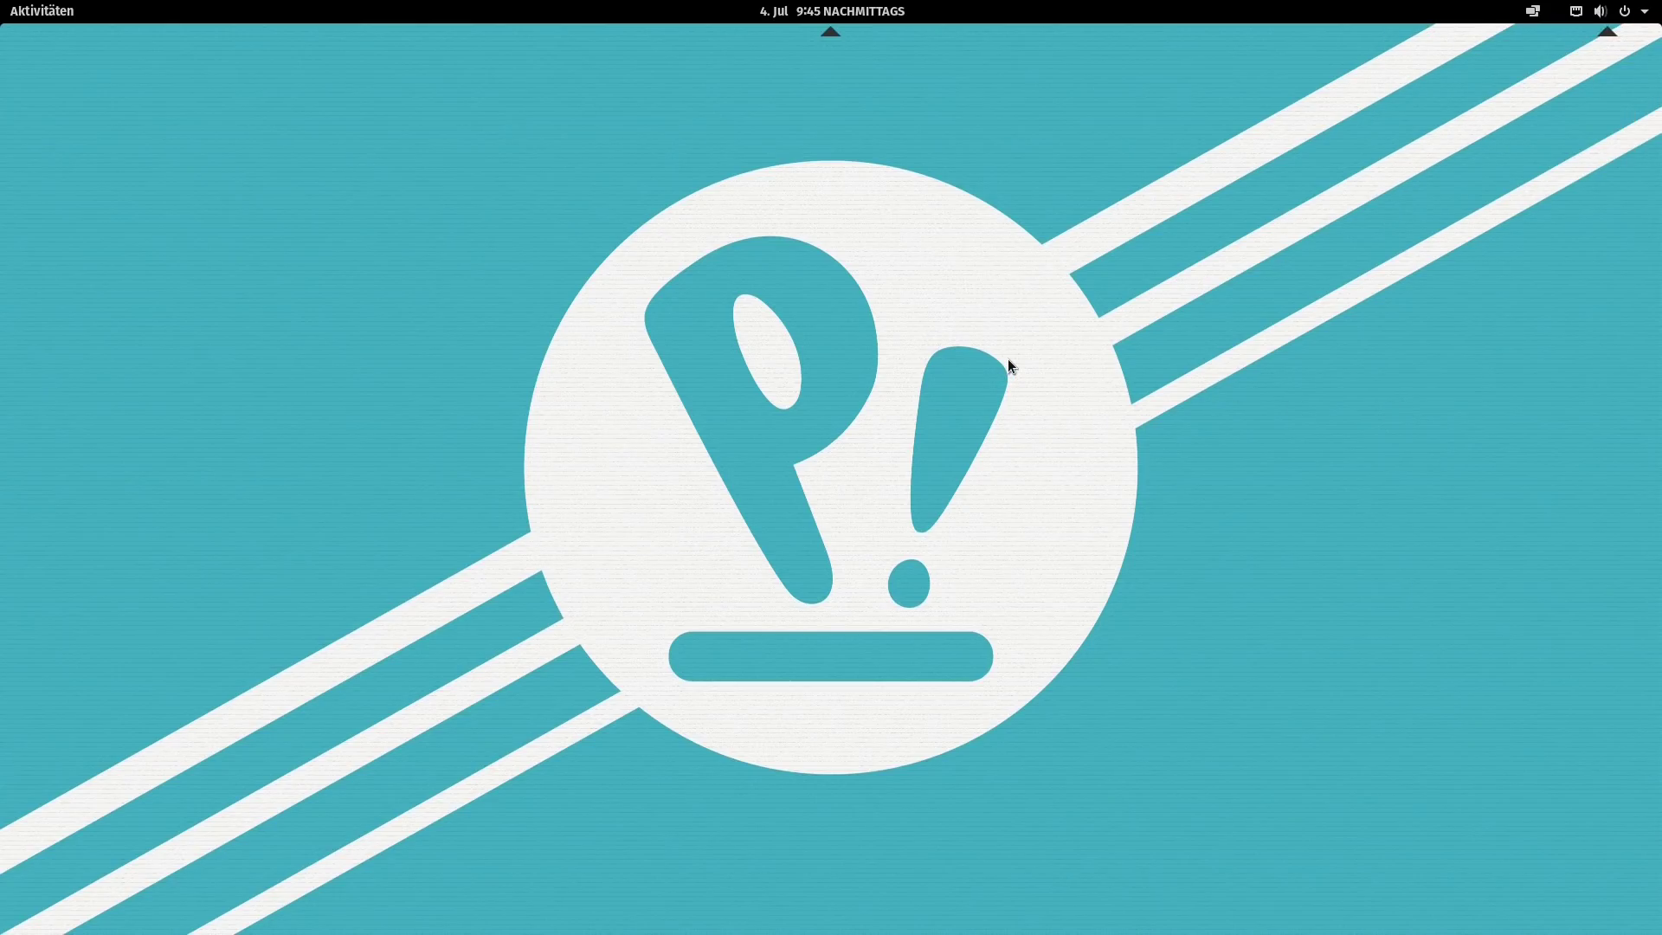
Open the system settings and set the time format under Datum und Zeit to 24-Stunden.
{"action": "left_click", "coordinate": [40, 13]}
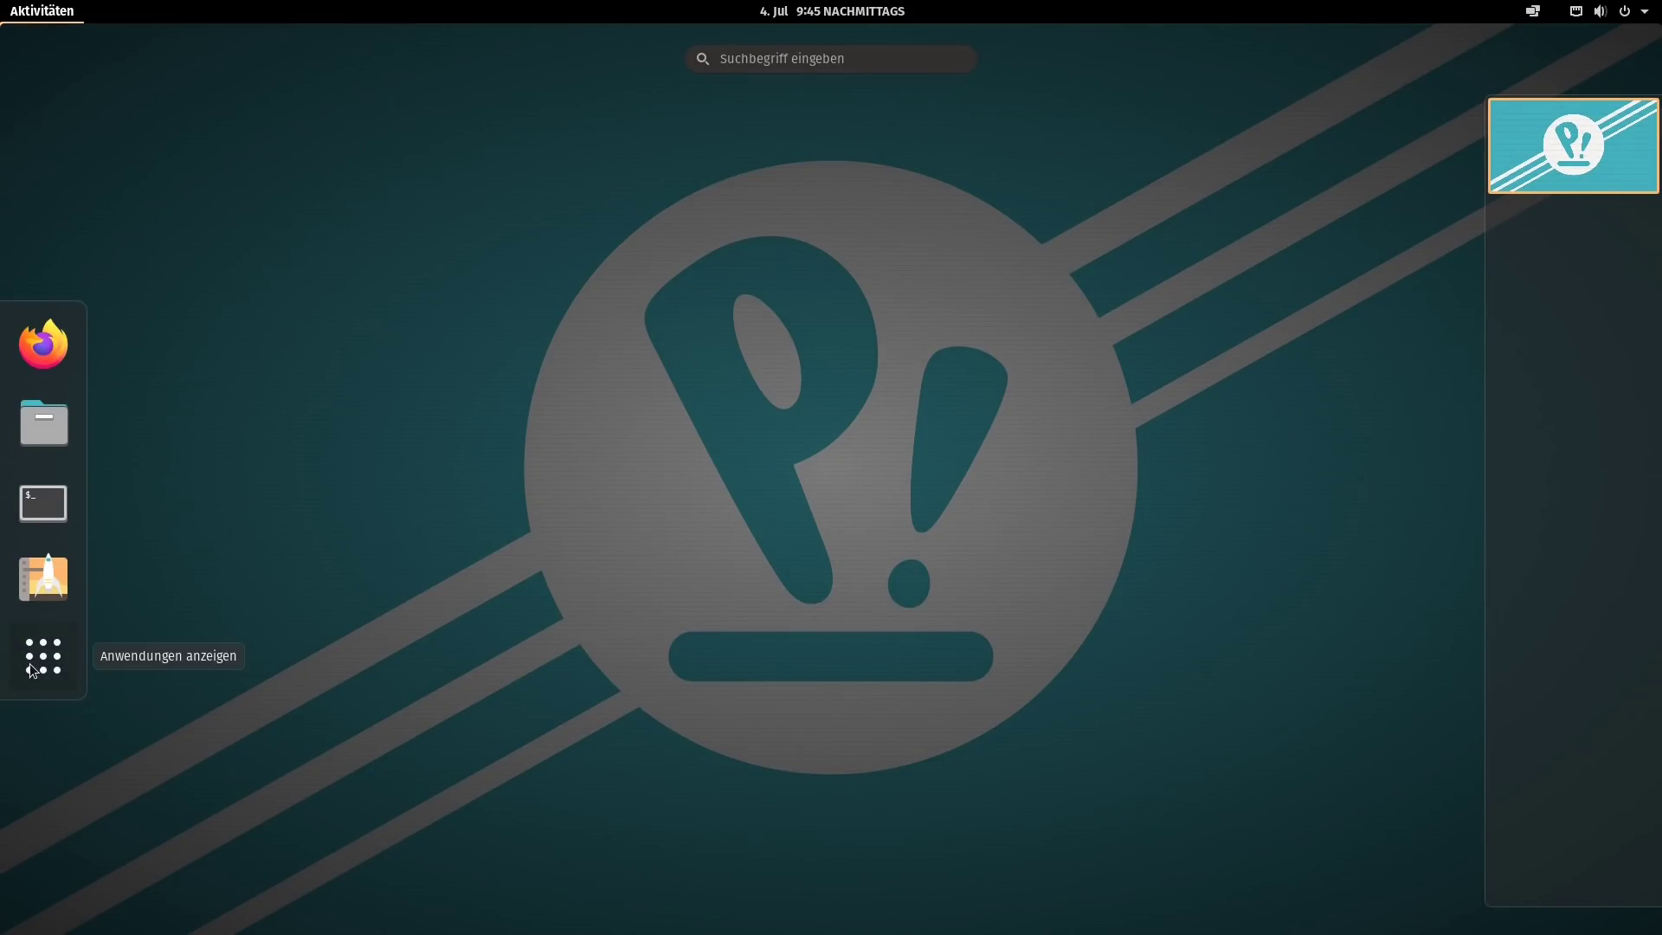
{"action": "left_click", "coordinate": [67, 666]}
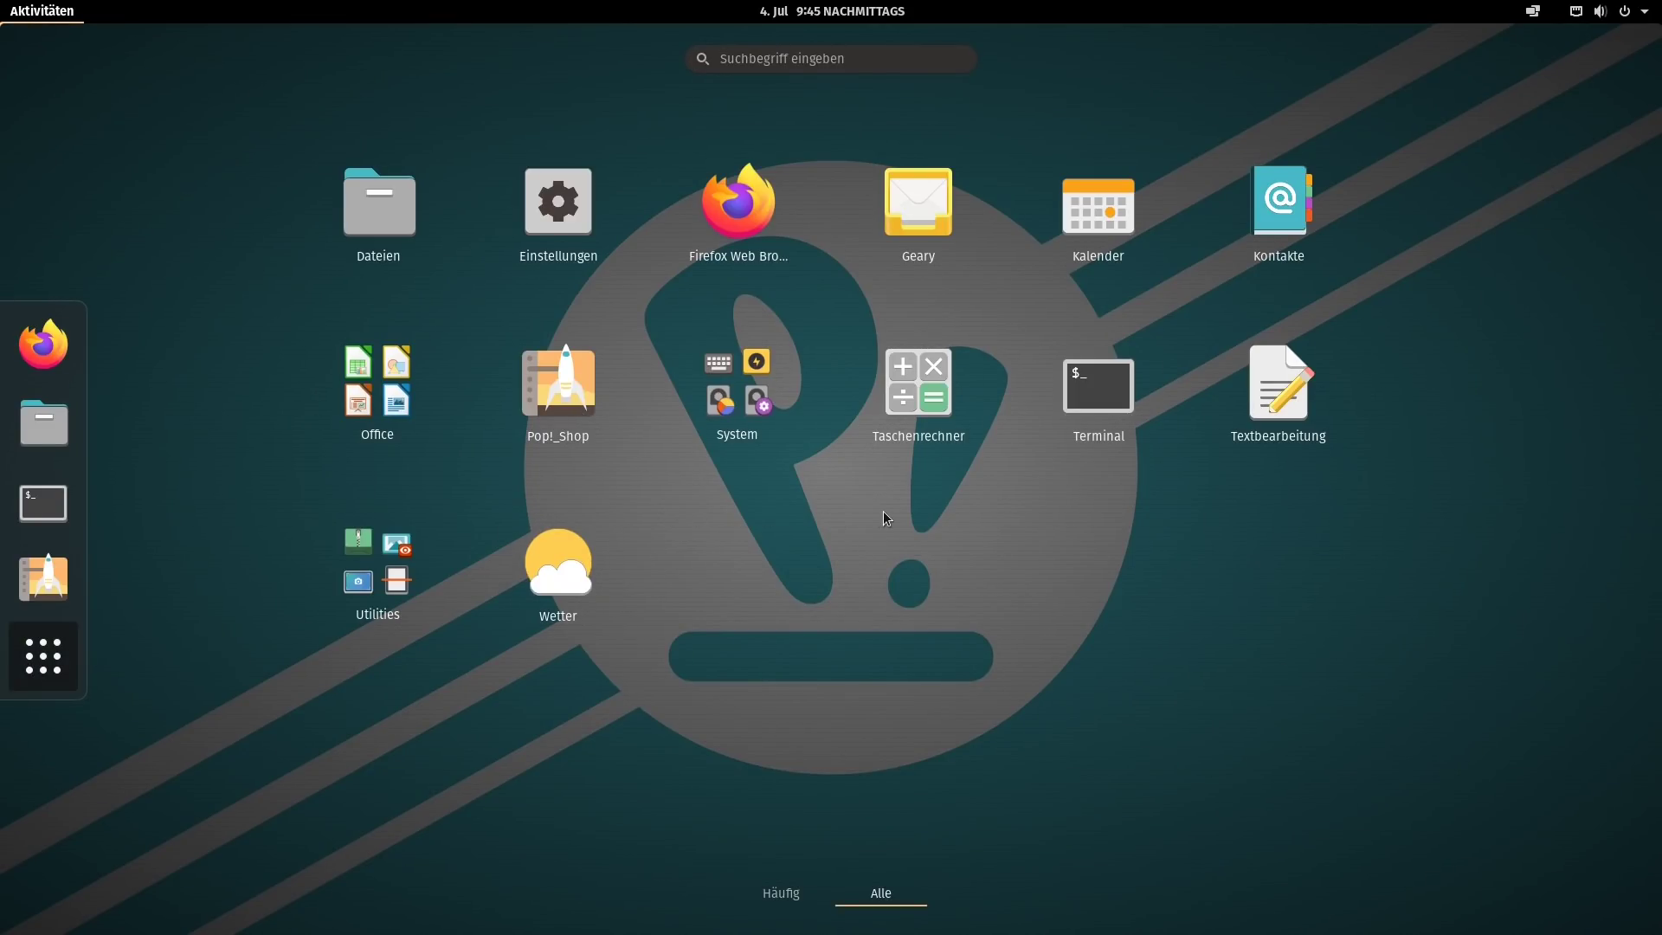
{"action": "left_click", "coordinate": [558, 208]}
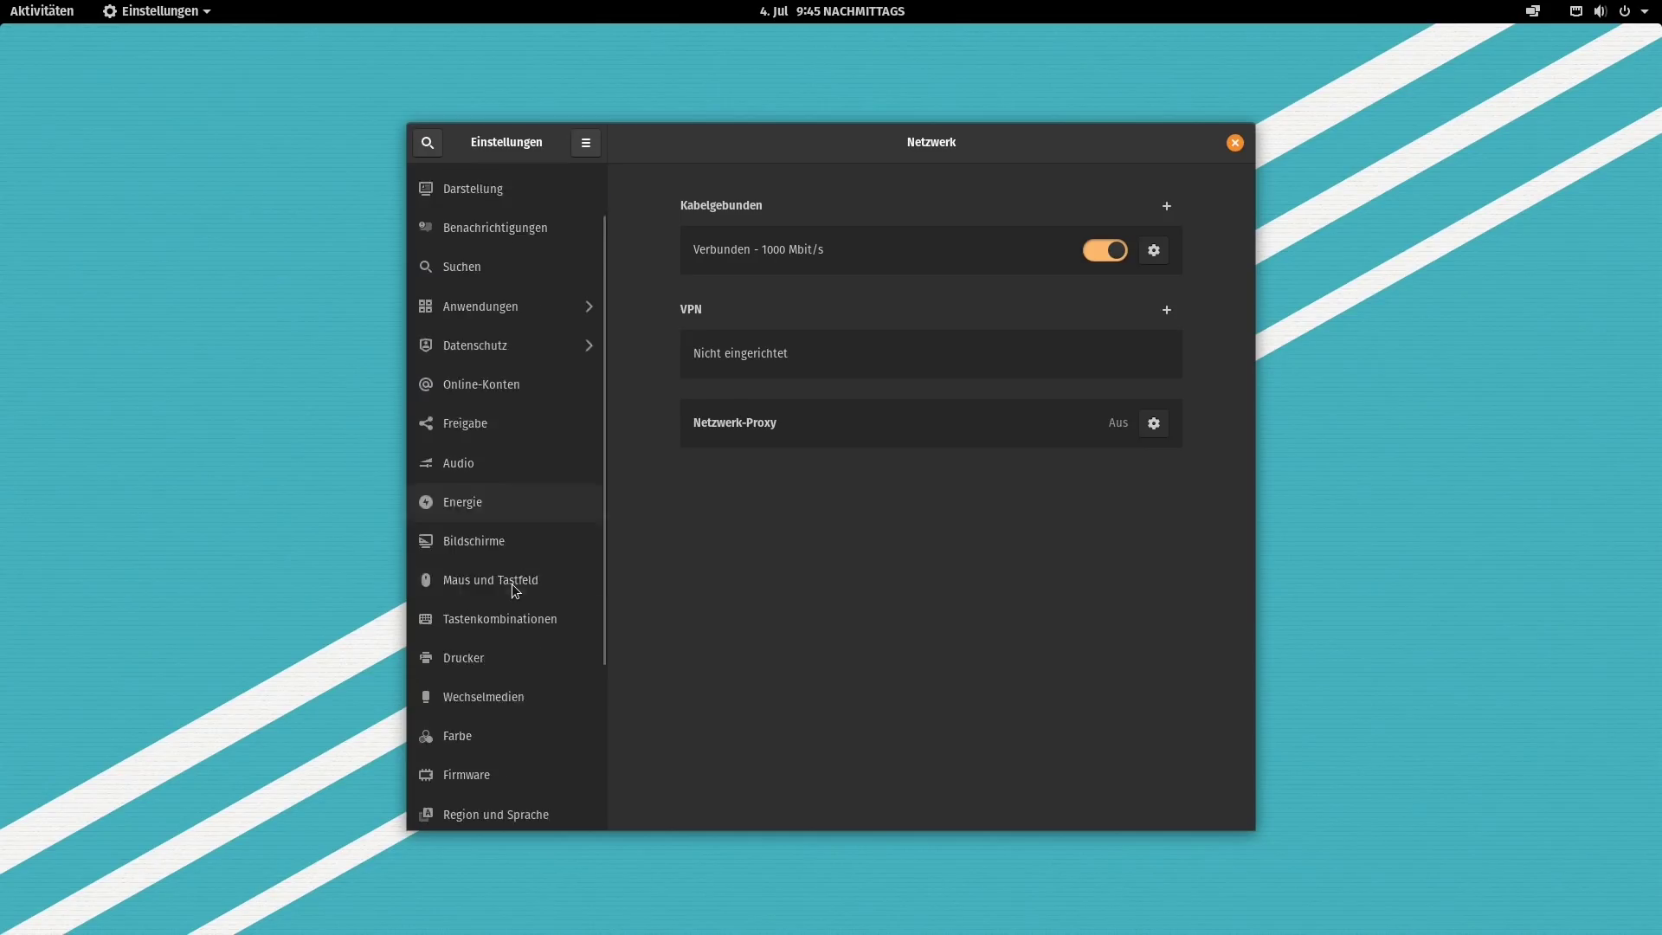
{"action": "scroll", "coordinate": [512, 583], "scroll_direction": "down", "scroll_amount": 5}
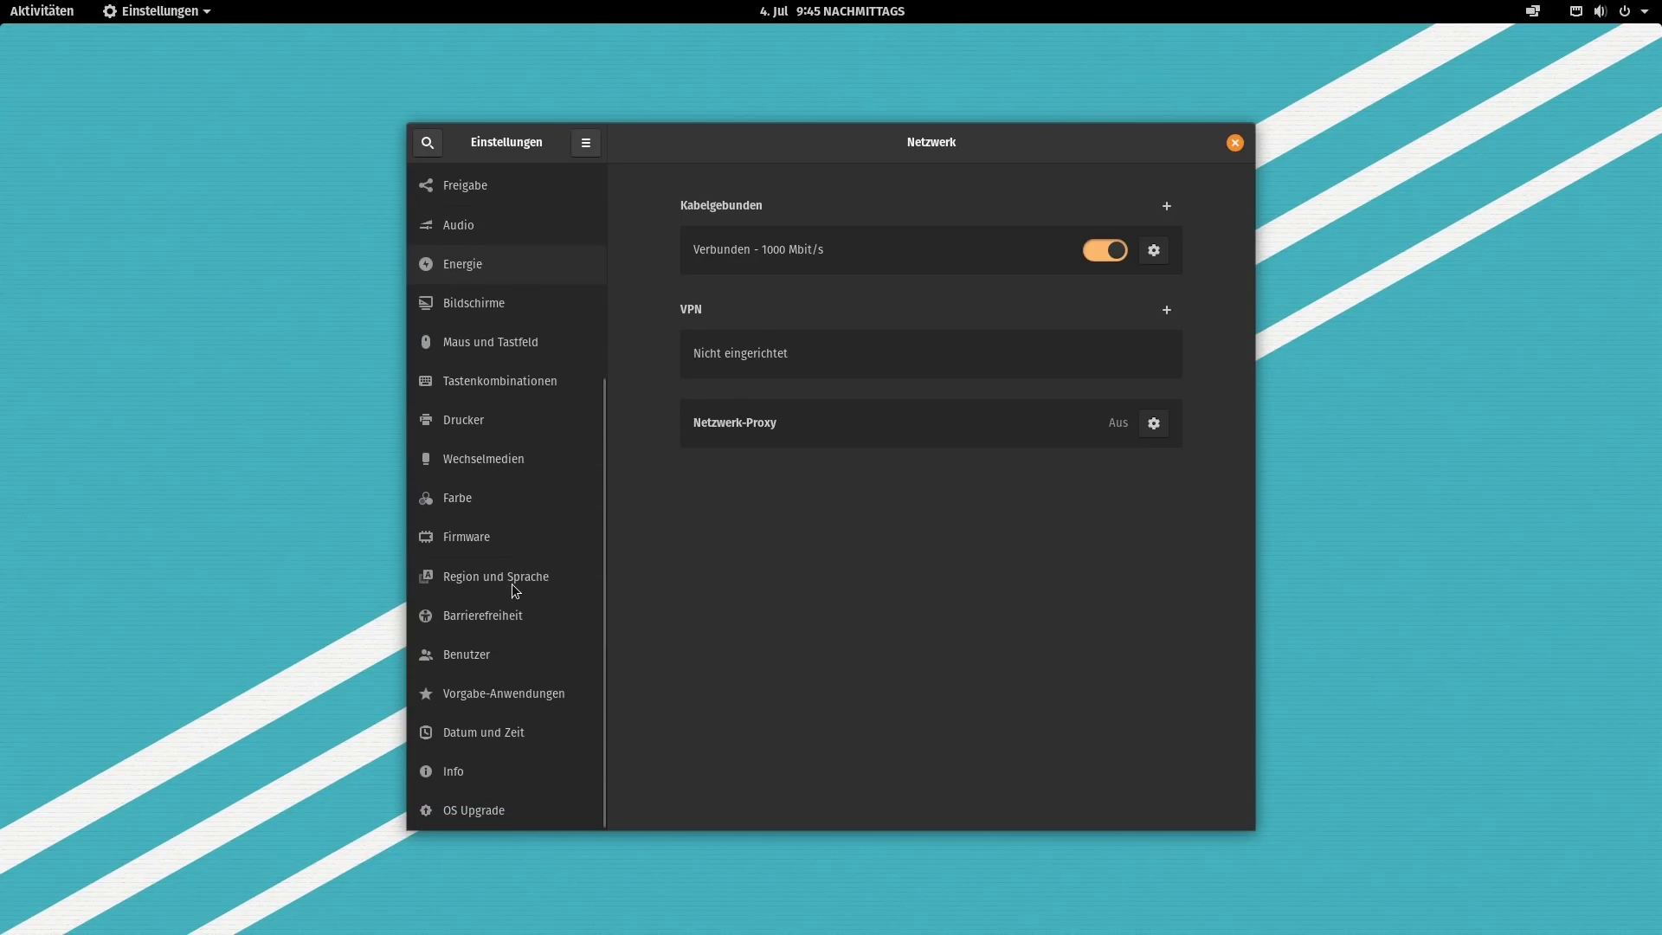
{"action": "left_click", "coordinate": [512, 722]}
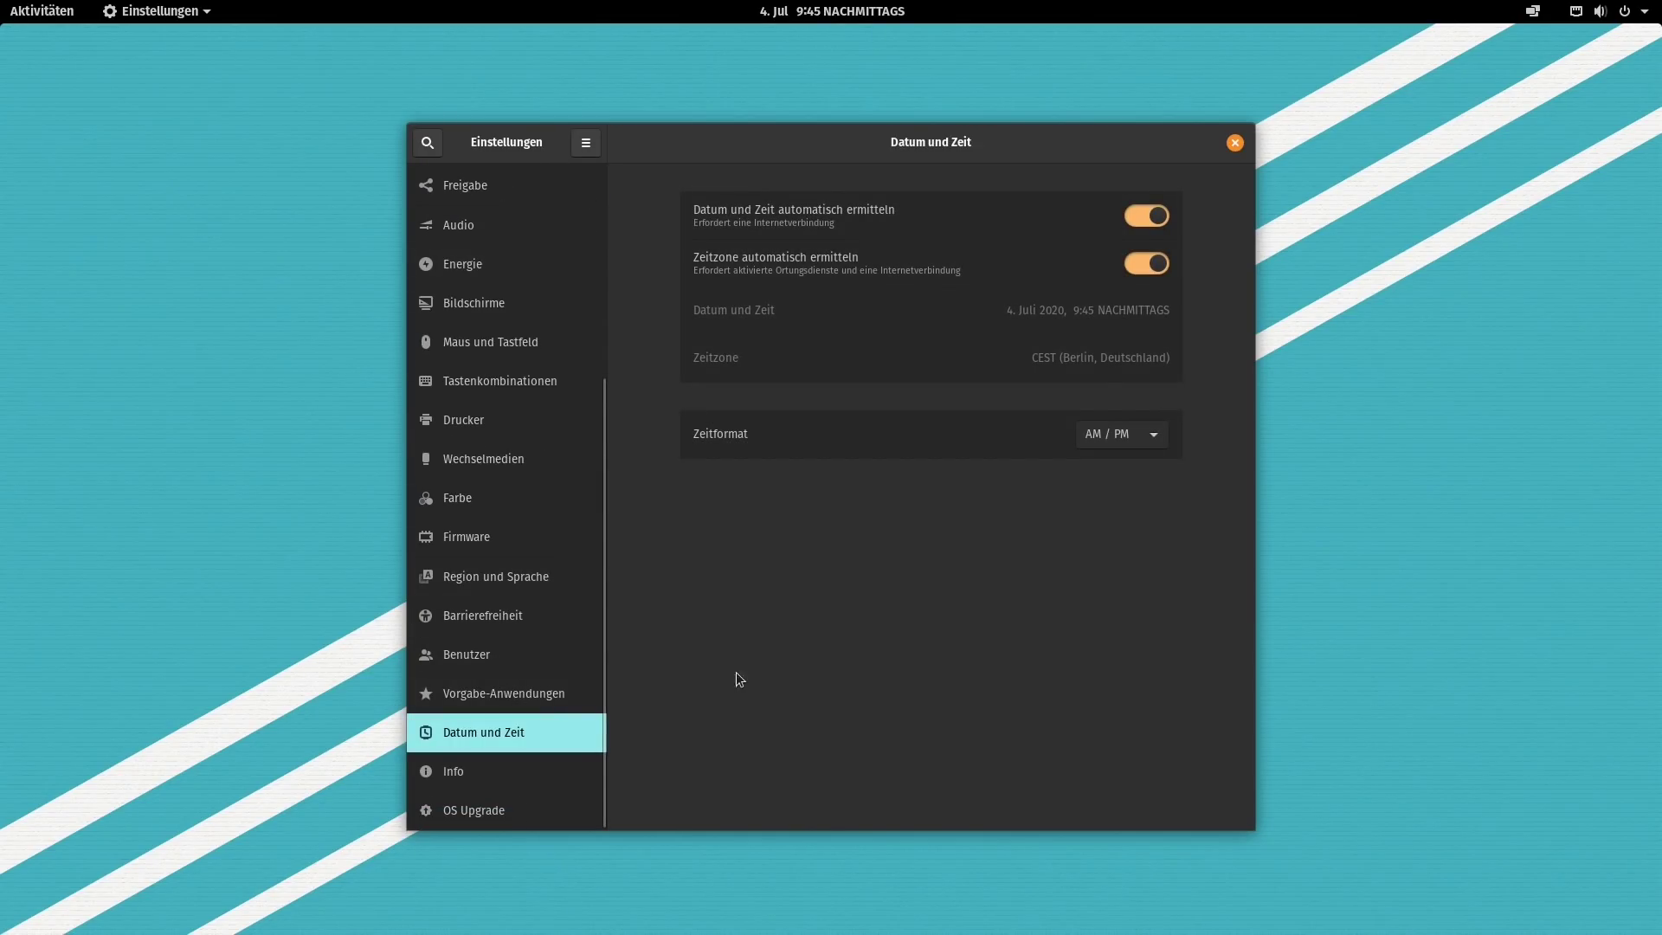
{"action": "left_click", "coordinate": [1139, 428]}
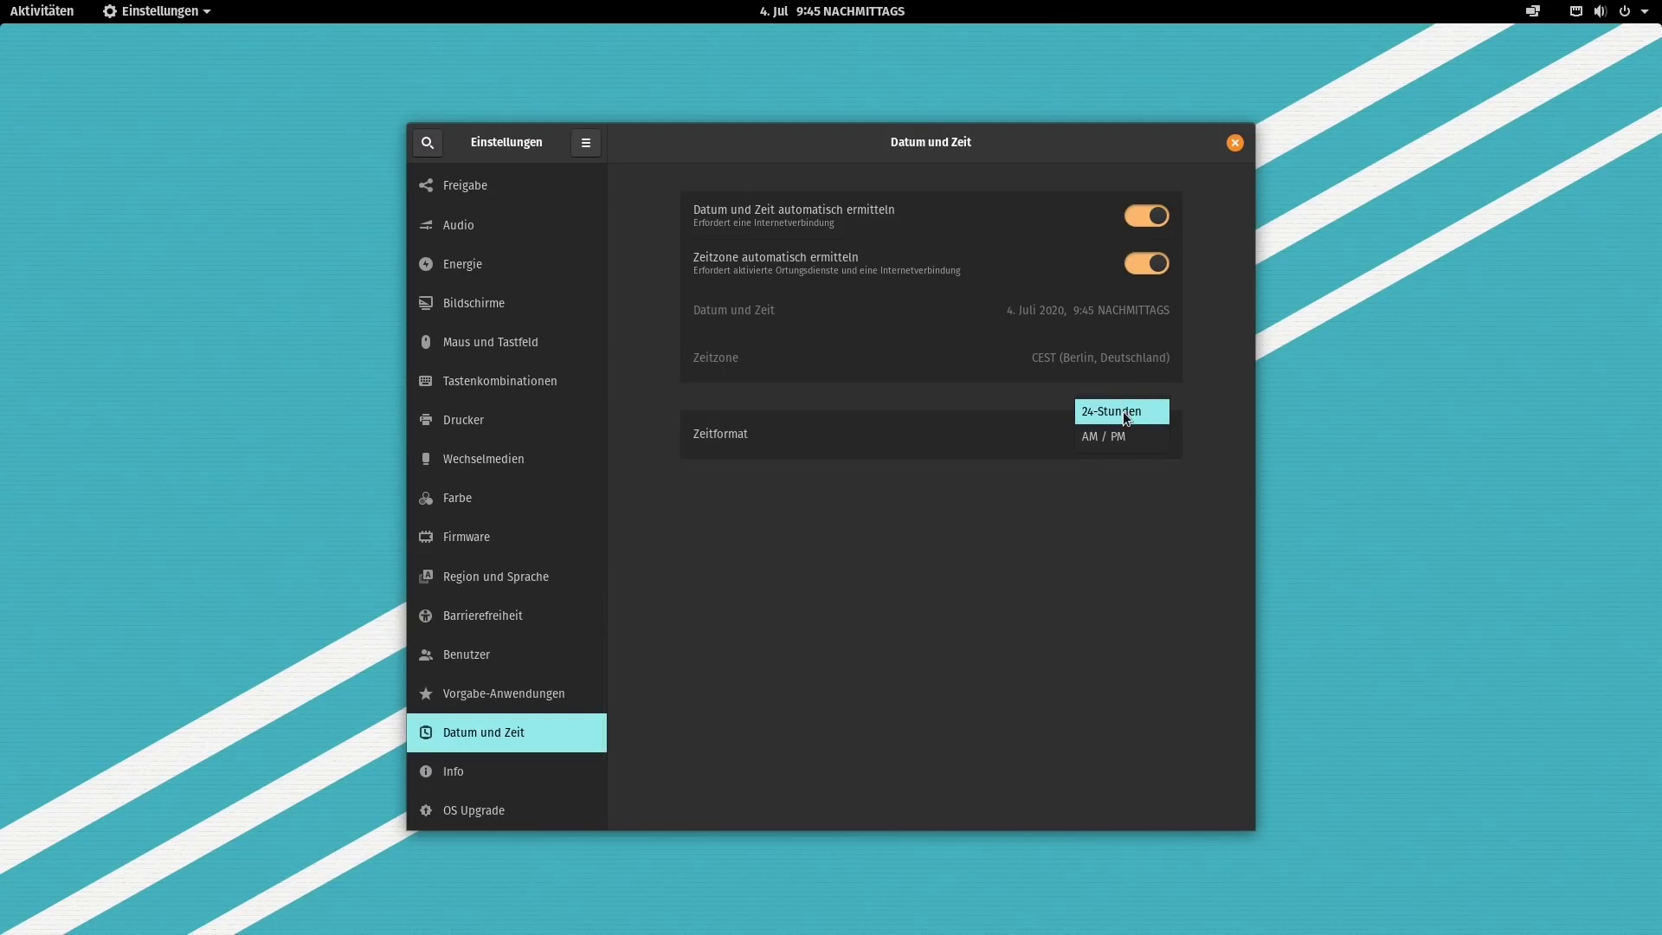
{"action": "left_click", "coordinate": [1123, 412]}
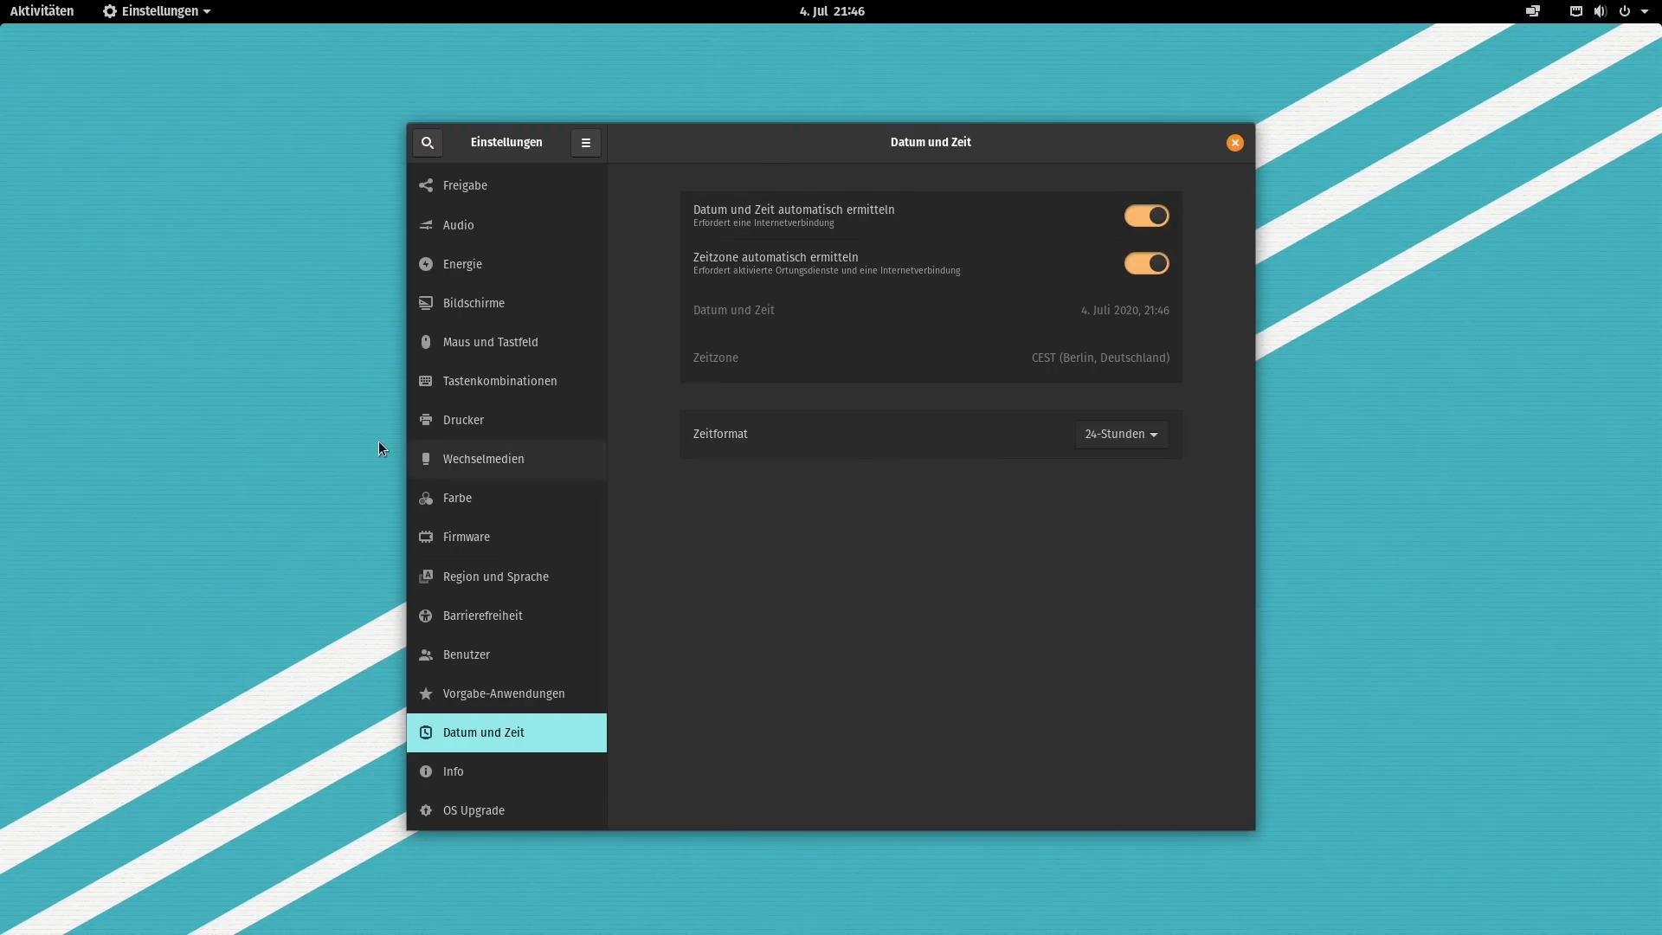
View the desktop background choices and the Light and Dark themes under Darstellung, and close the settings.
{"action": "scroll", "coordinate": [459, 417], "scroll_direction": "up", "scroll_amount": 5}
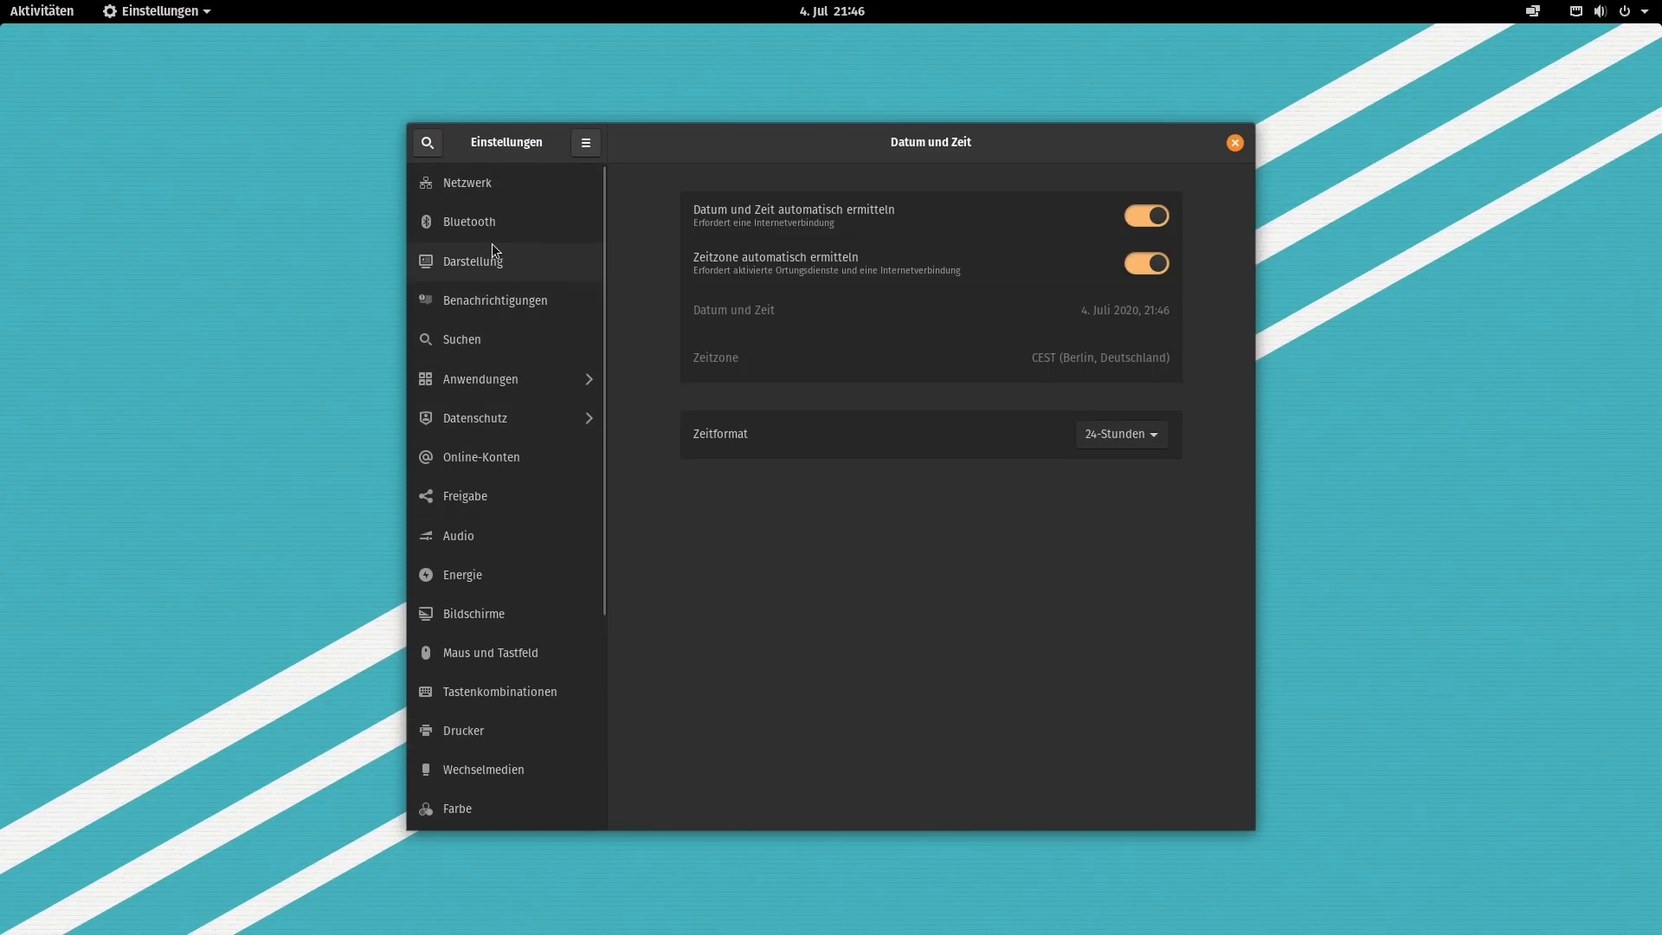
{"action": "left_click", "coordinate": [580, 259]}
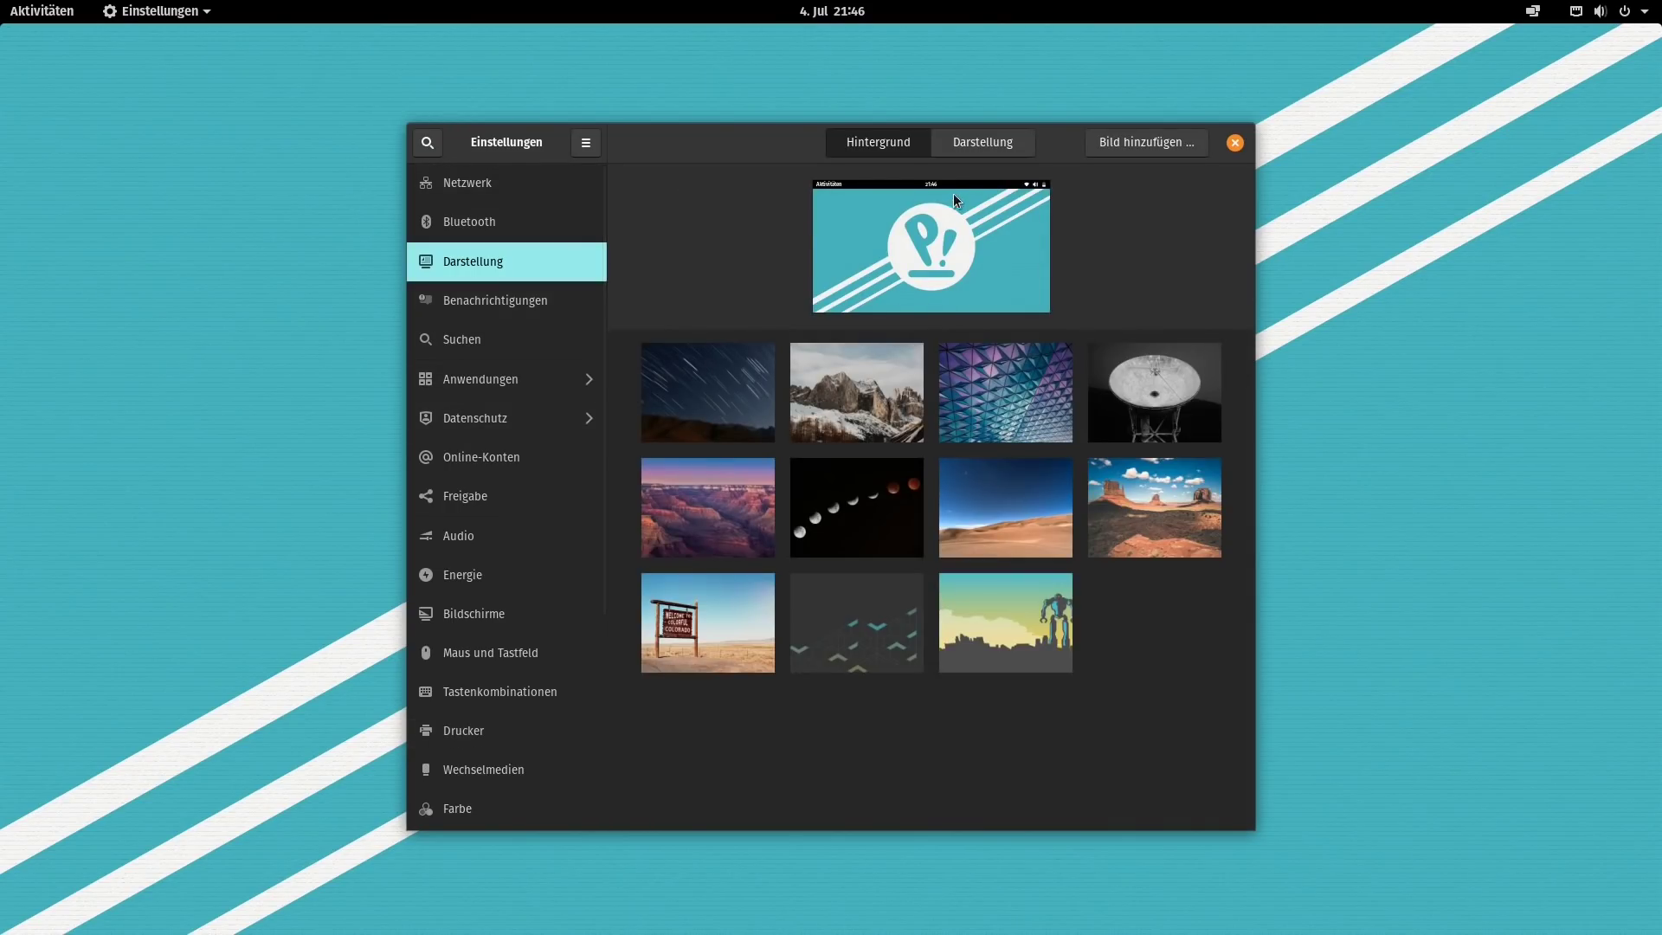
{"action": "left_click", "coordinate": [982, 142]}
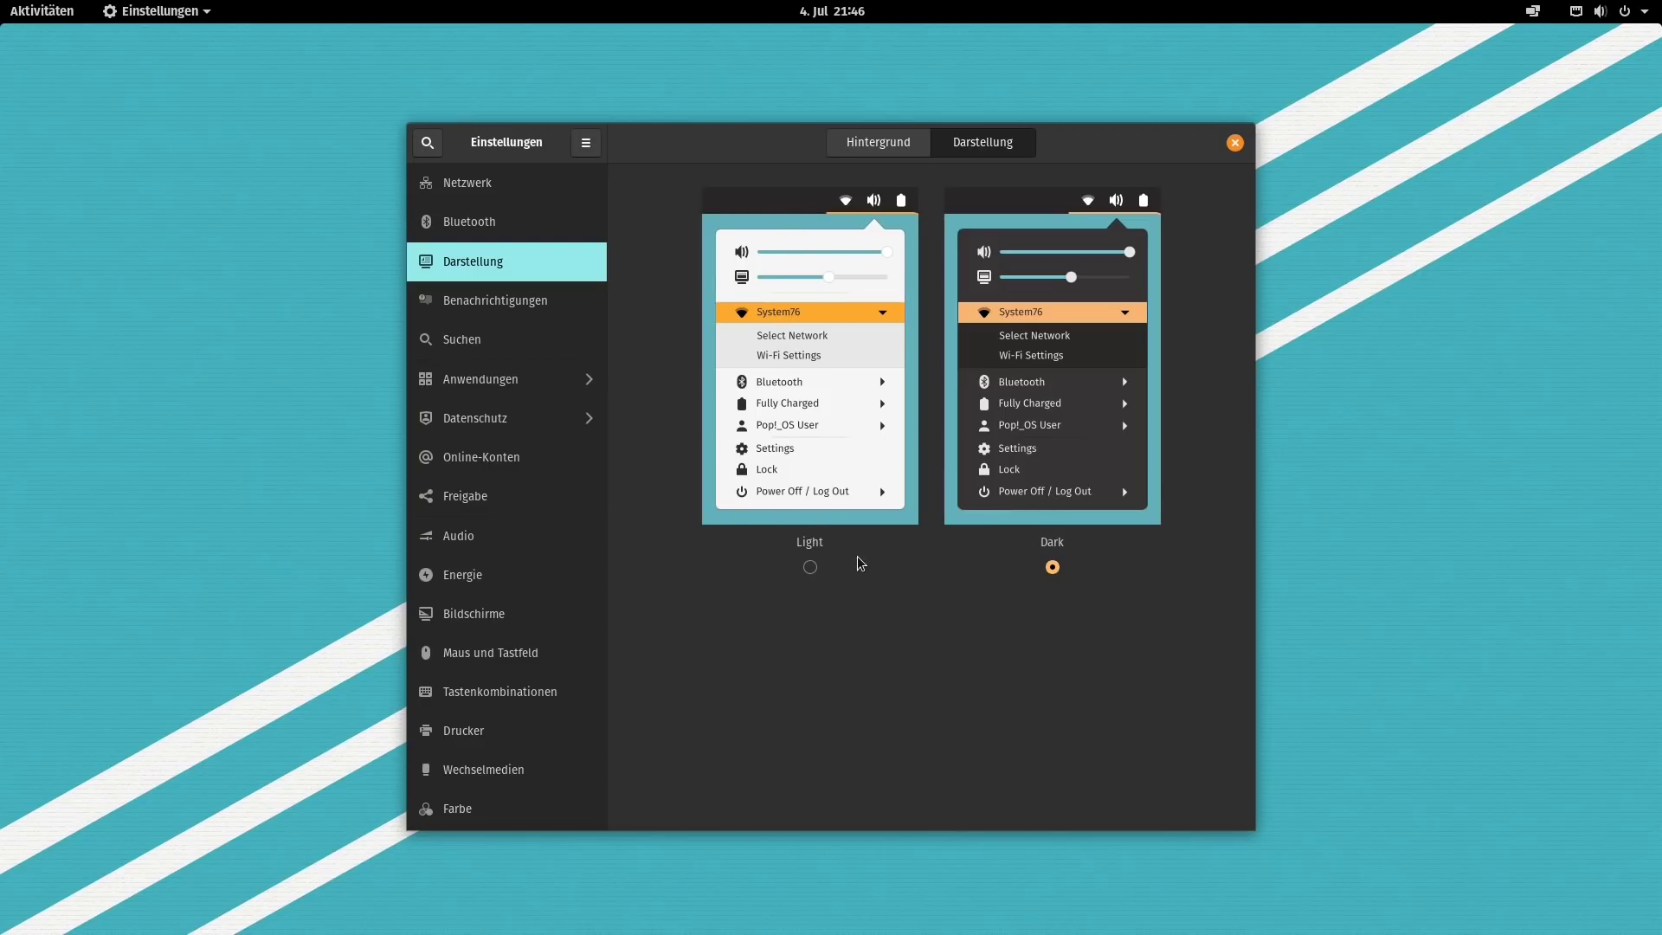
{"action": "key", "text": "alt+F4"}
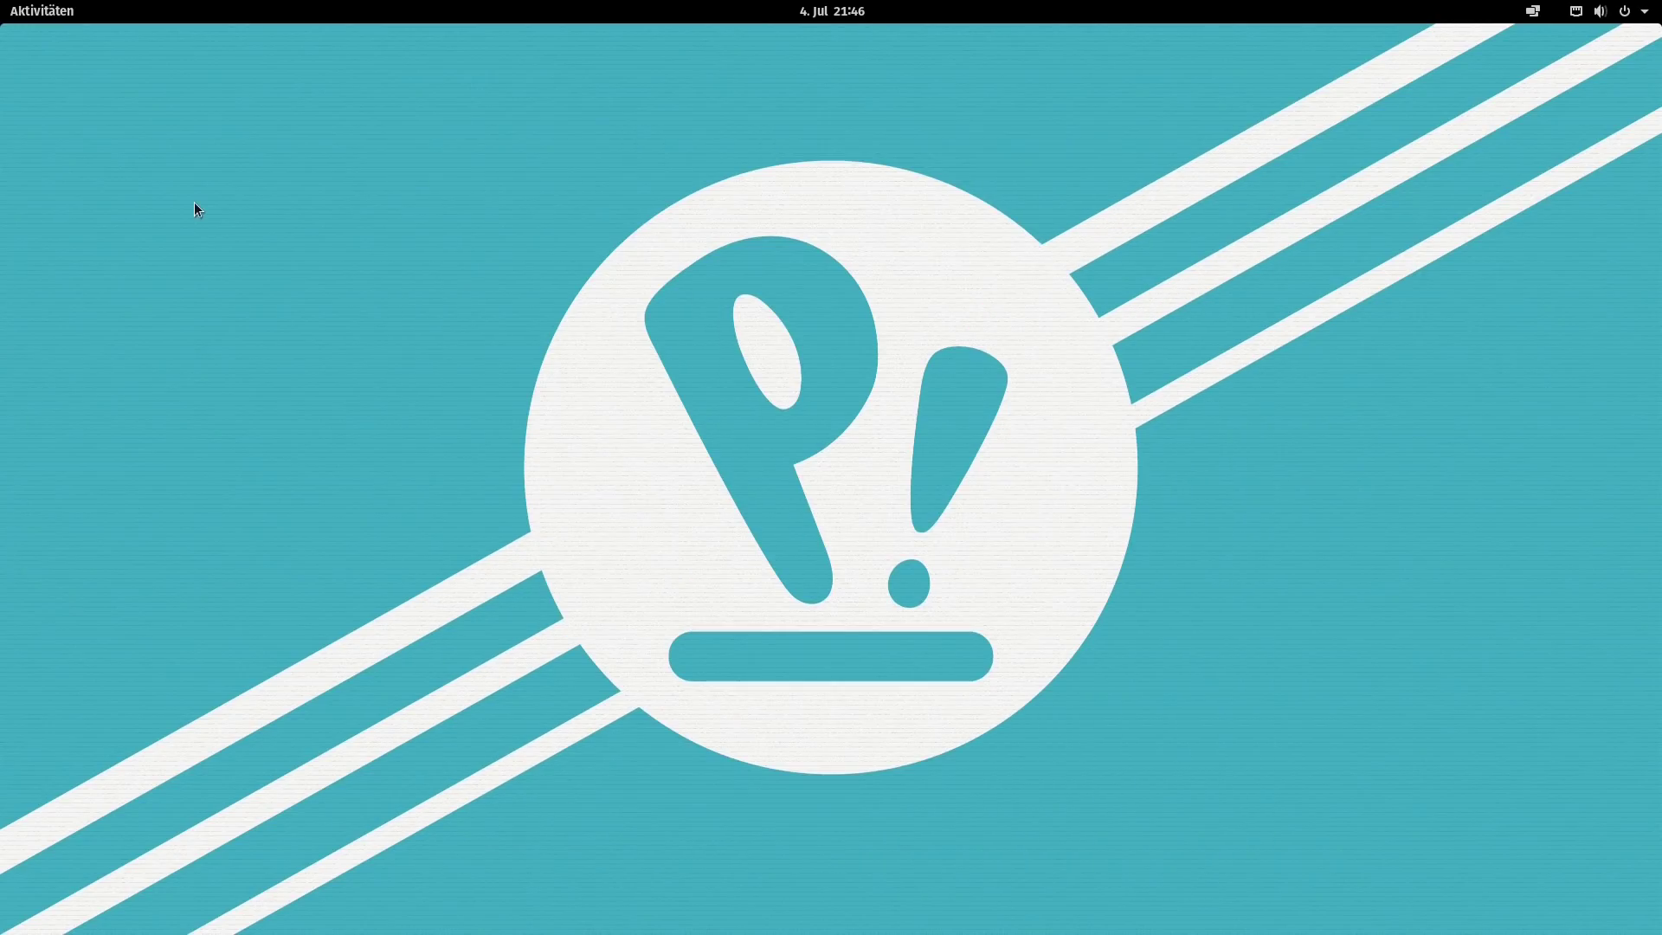
Show all installed applications and look at the contents of the System application folder.
{"action": "left_click", "coordinate": [45, 12]}
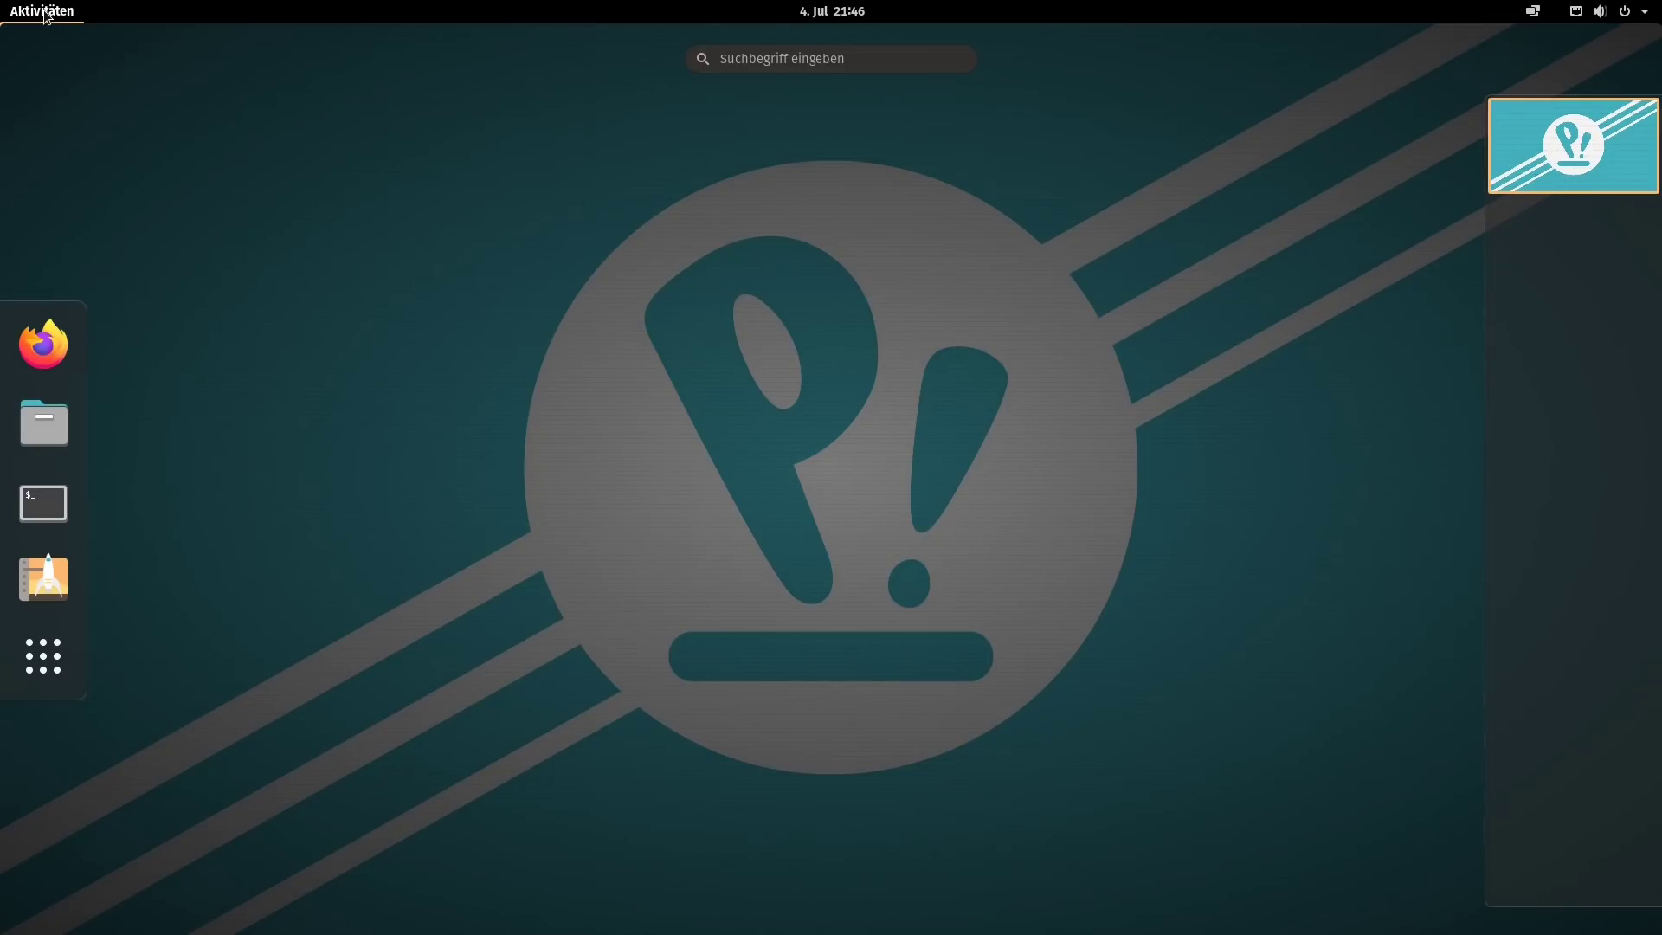
{"action": "left_click", "coordinate": [43, 656]}
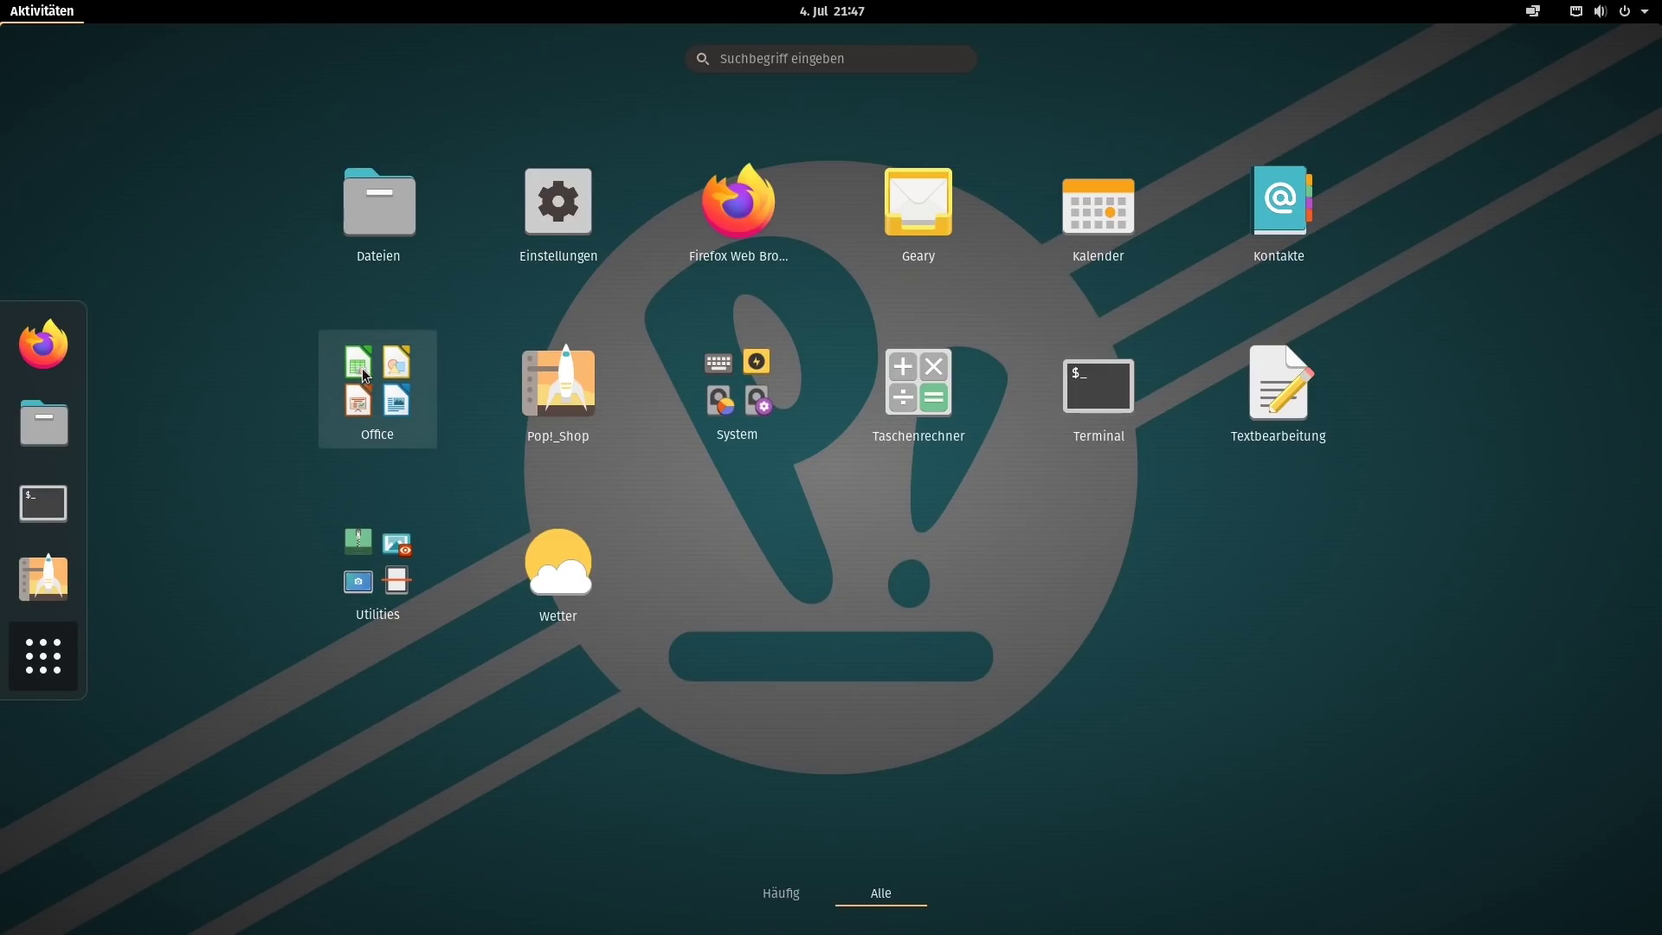
{"action": "left_click", "coordinate": [737, 394]}
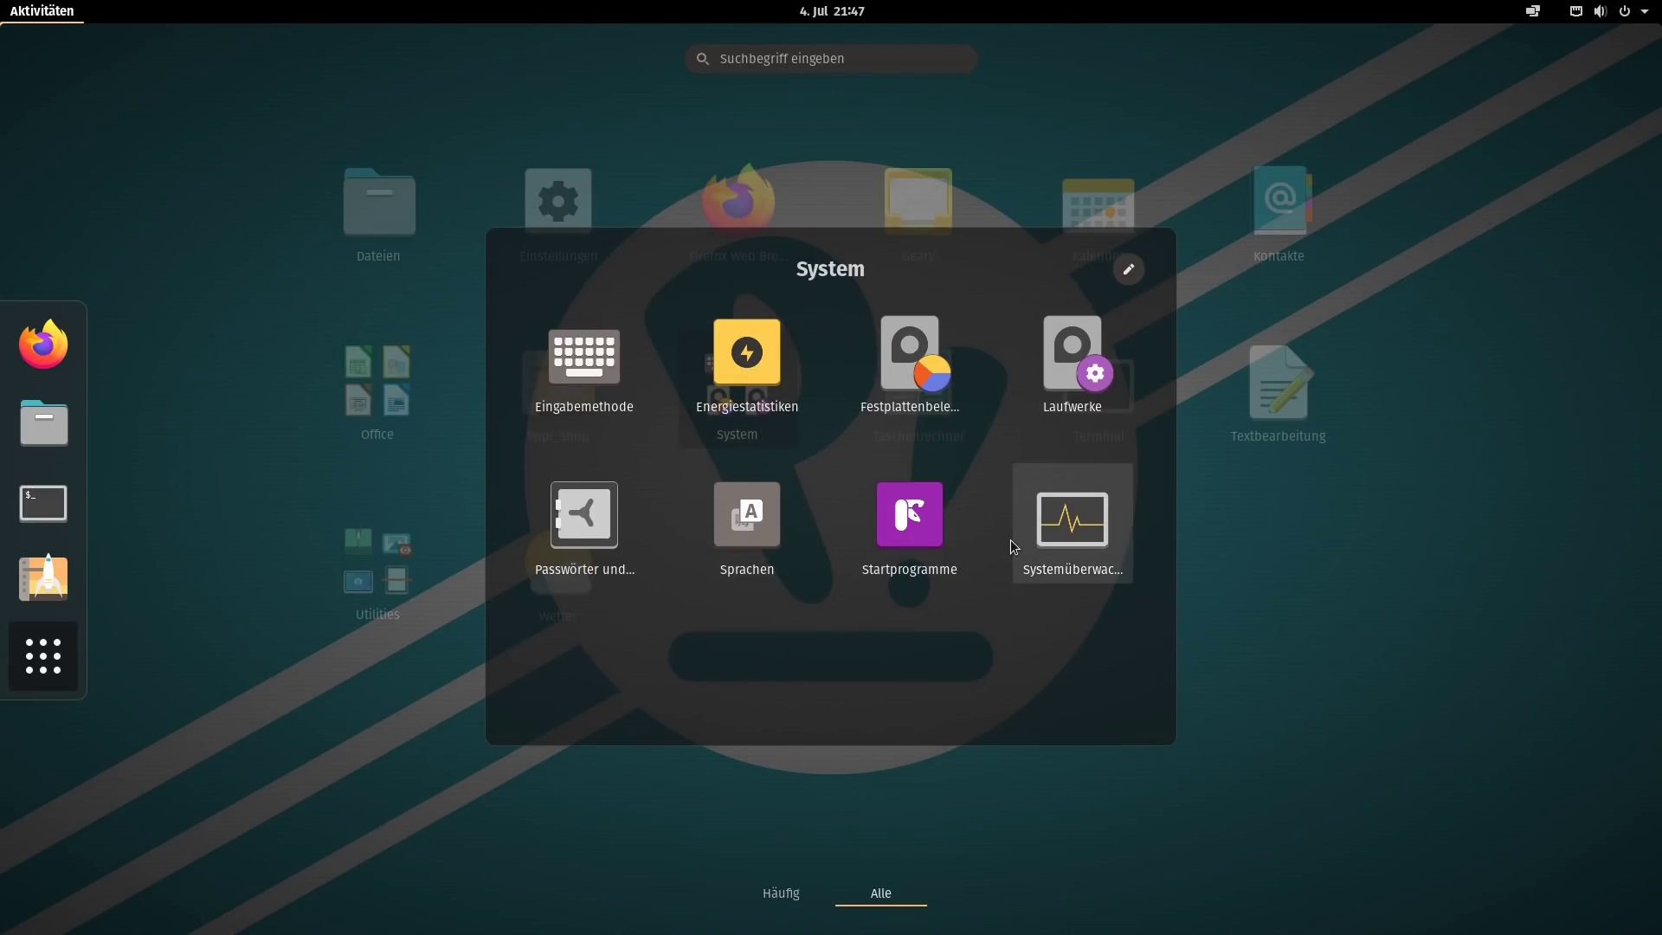
{"action": "left_click", "coordinate": [1427, 634]}
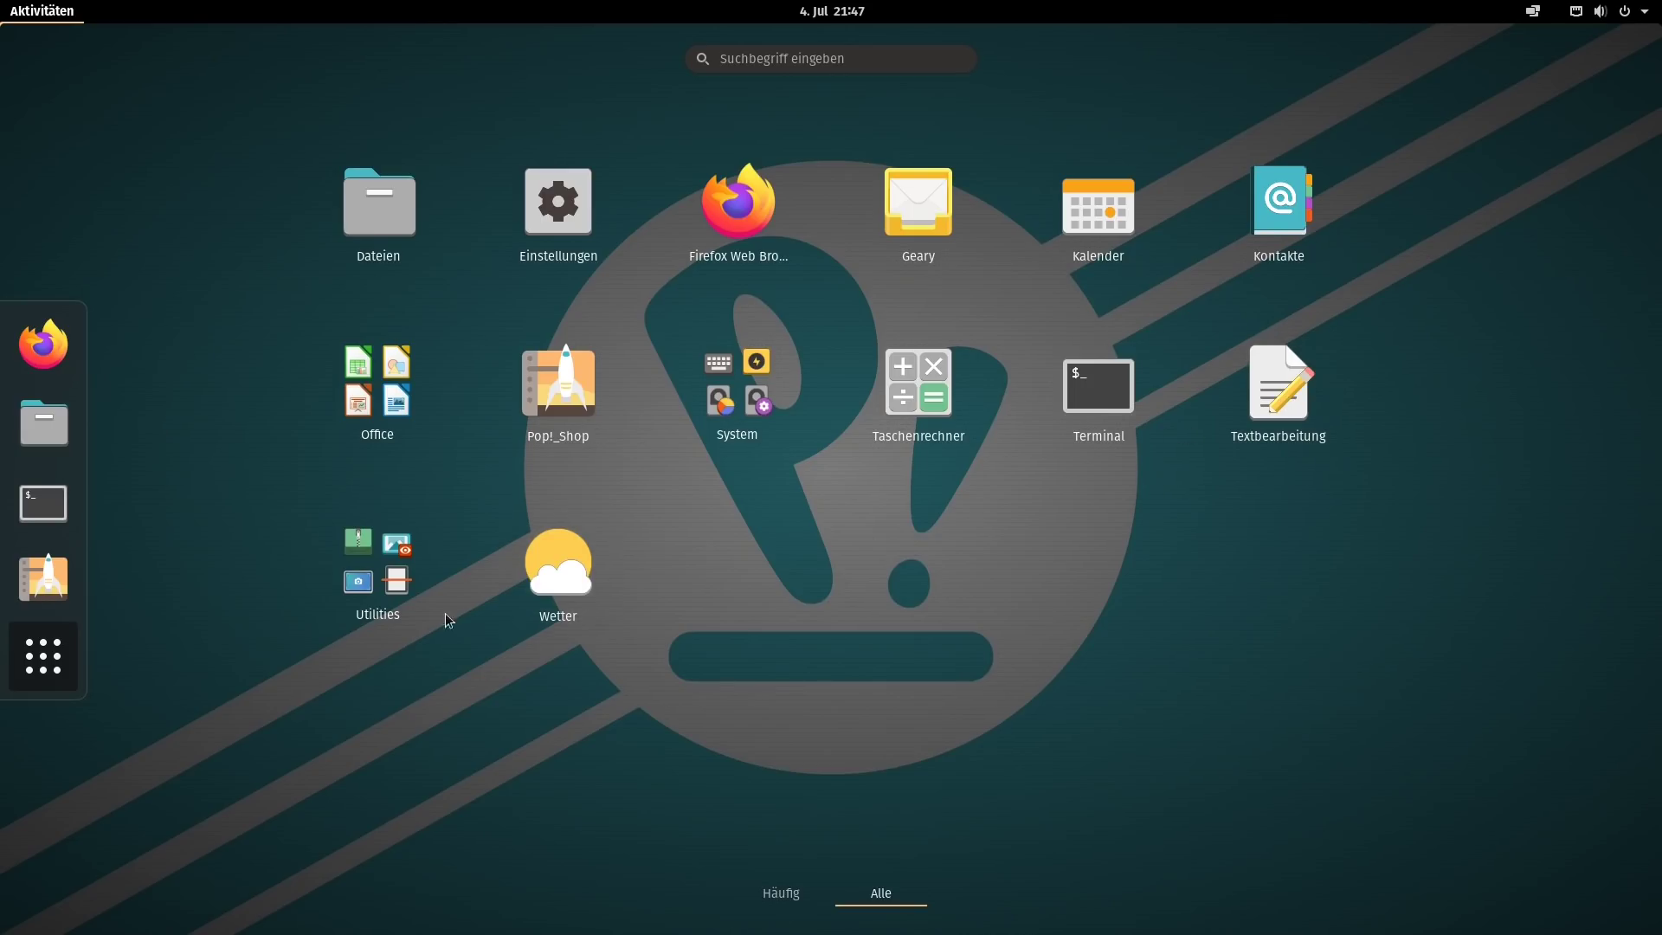
Look through the Utilities application folder and view the options of the Bildschirmfoto tool without taking a screenshot.
{"action": "left_click", "coordinate": [405, 584]}
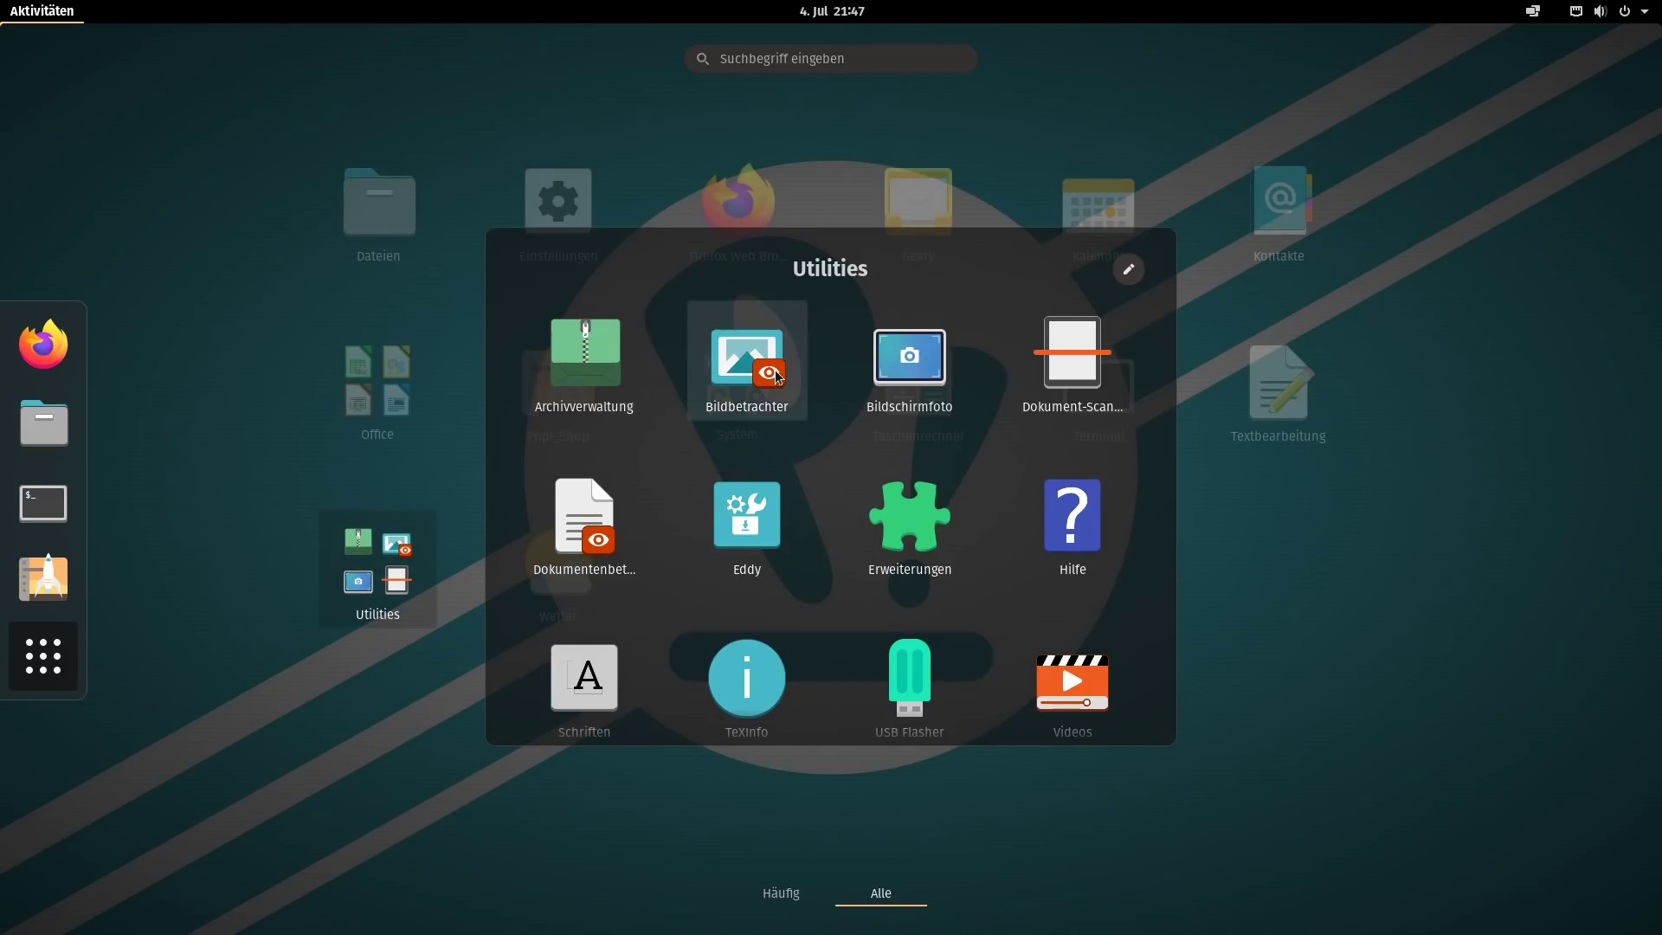
{"action": "scroll", "coordinate": [841, 630], "scroll_direction": "down", "scroll_amount": 1}
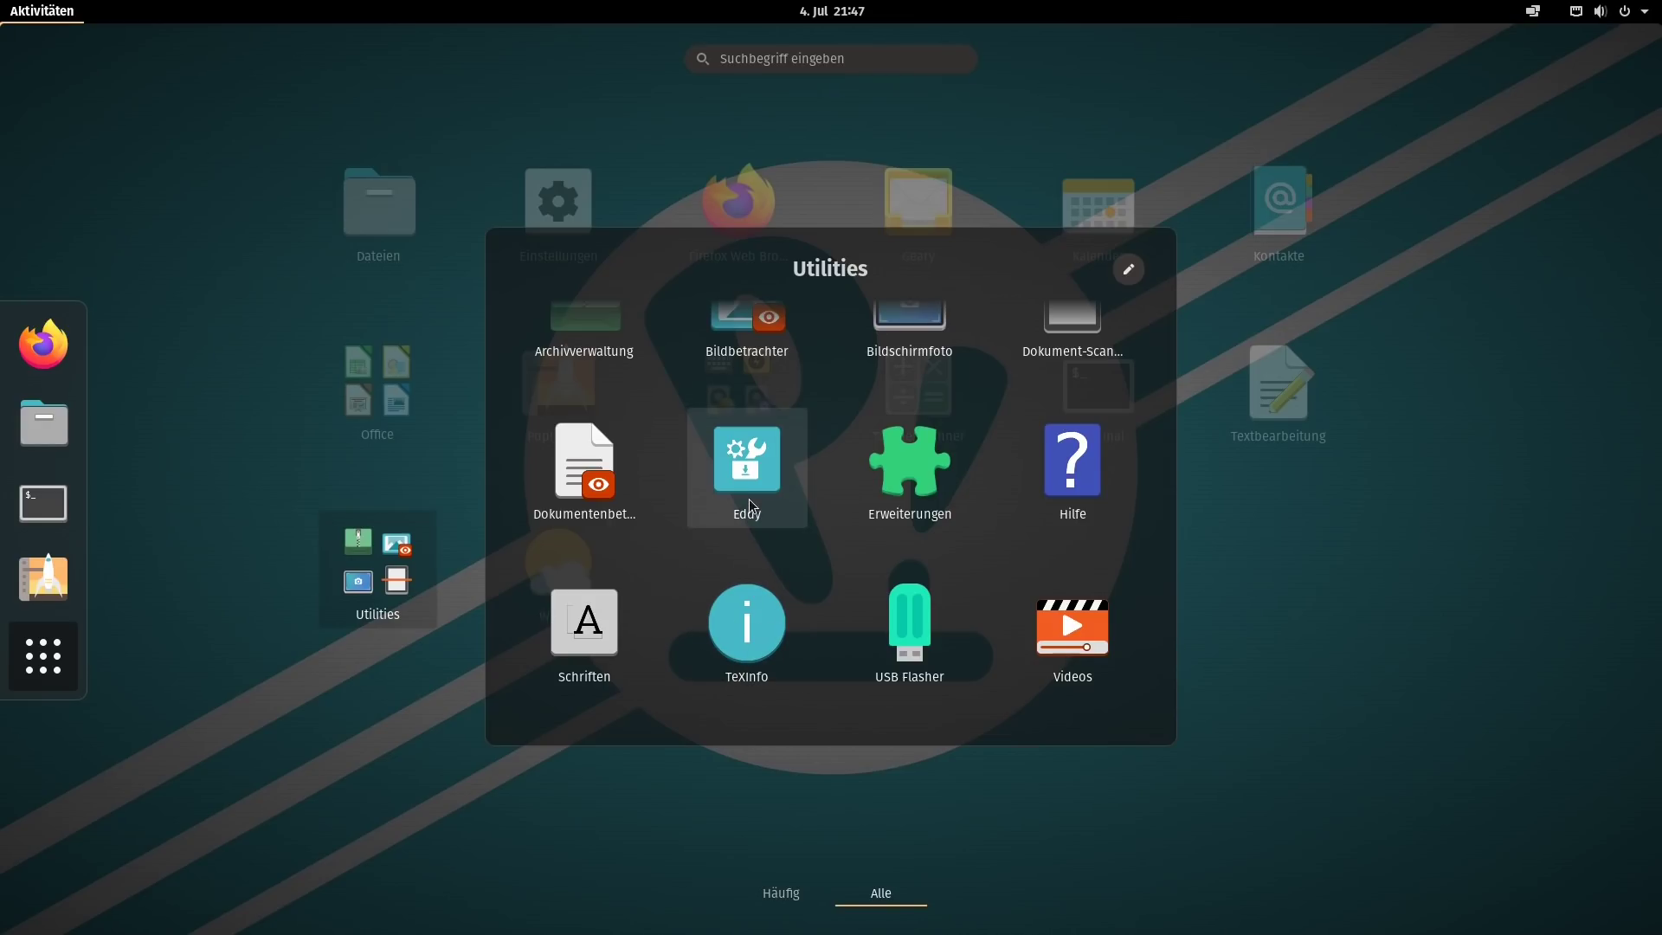
{"action": "scroll", "coordinate": [749, 499], "scroll_direction": "down", "scroll_amount": 1}
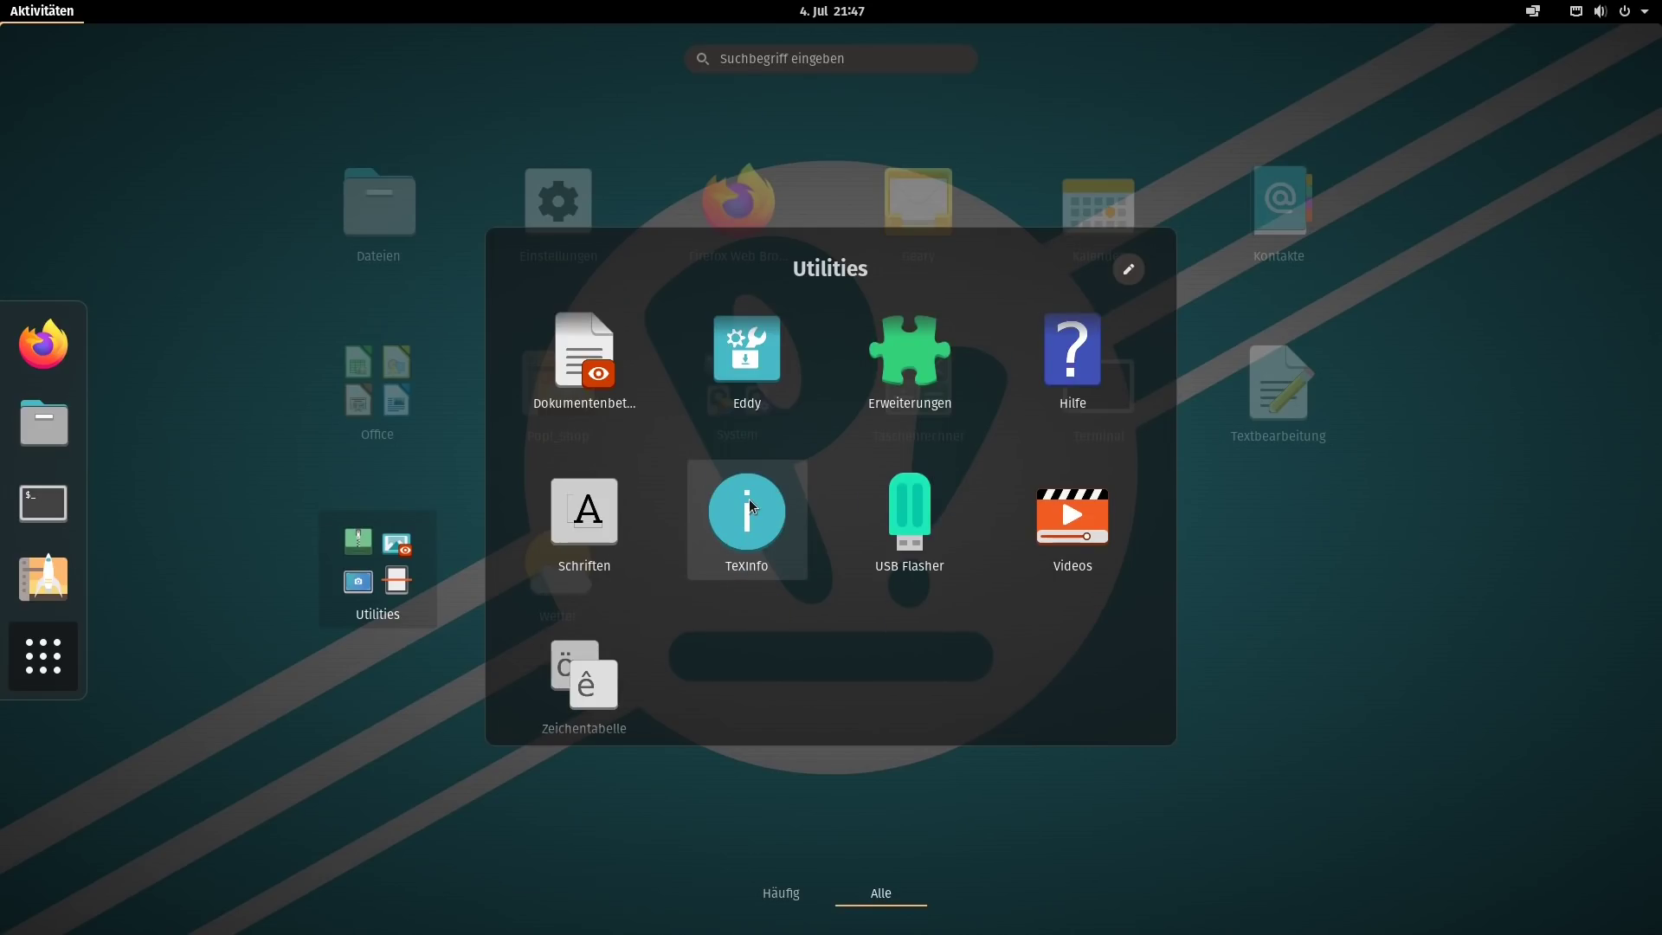
{"action": "scroll", "coordinate": [749, 498], "scroll_direction": "up", "scroll_amount": 1}
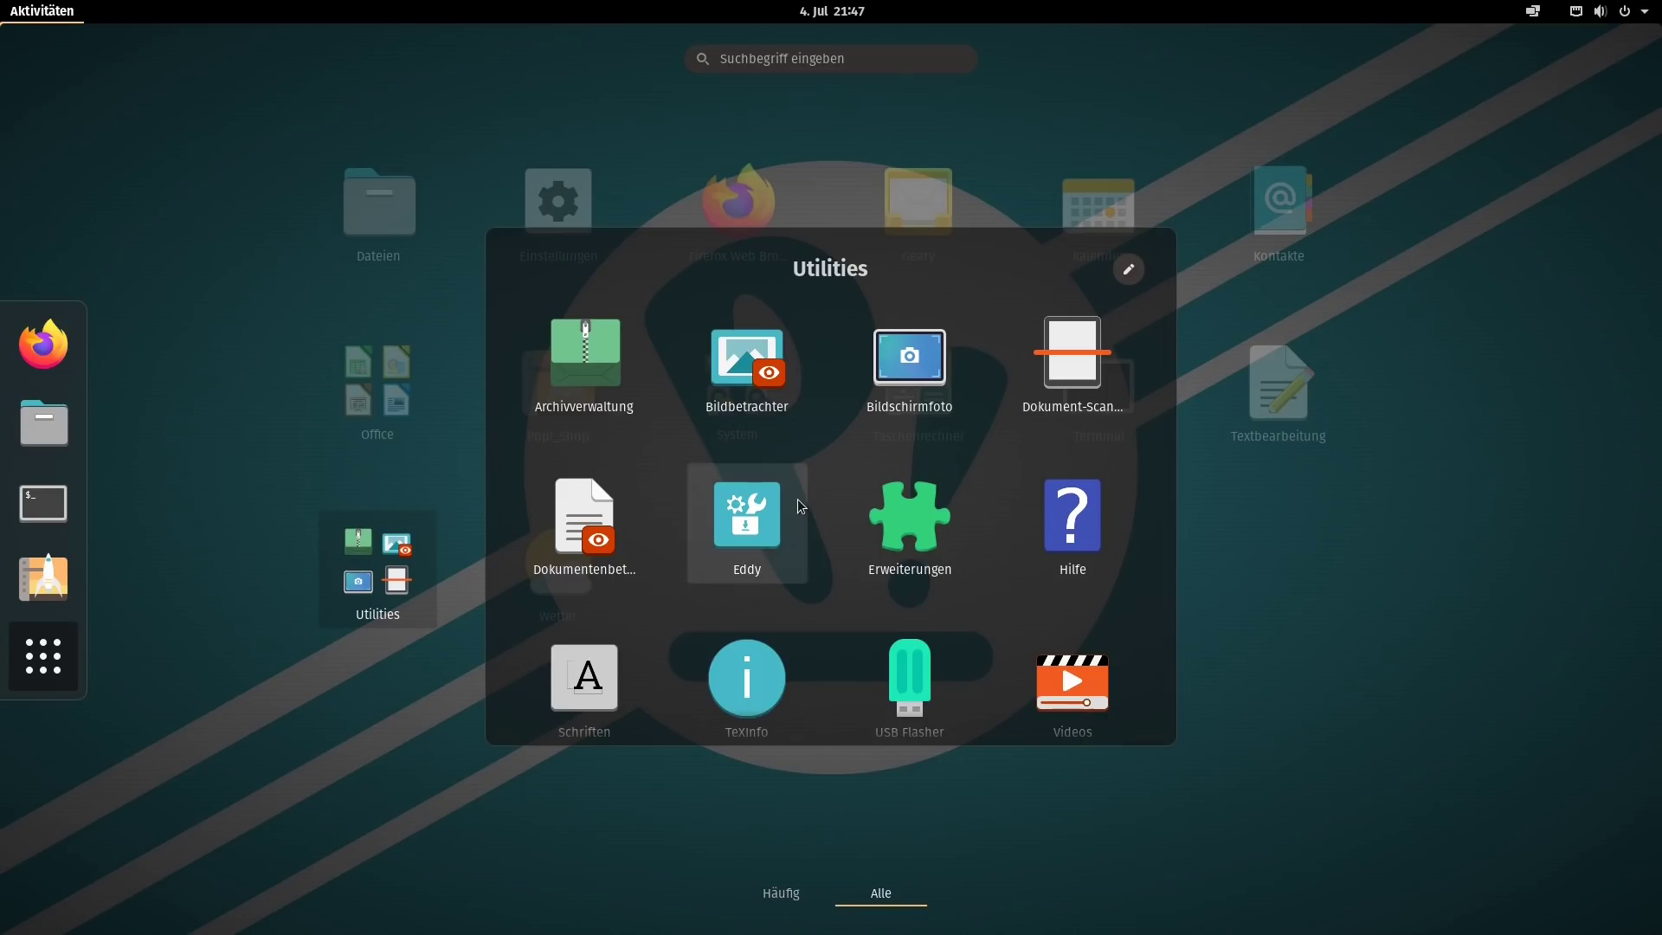
{"action": "left_click", "coordinate": [895, 389]}
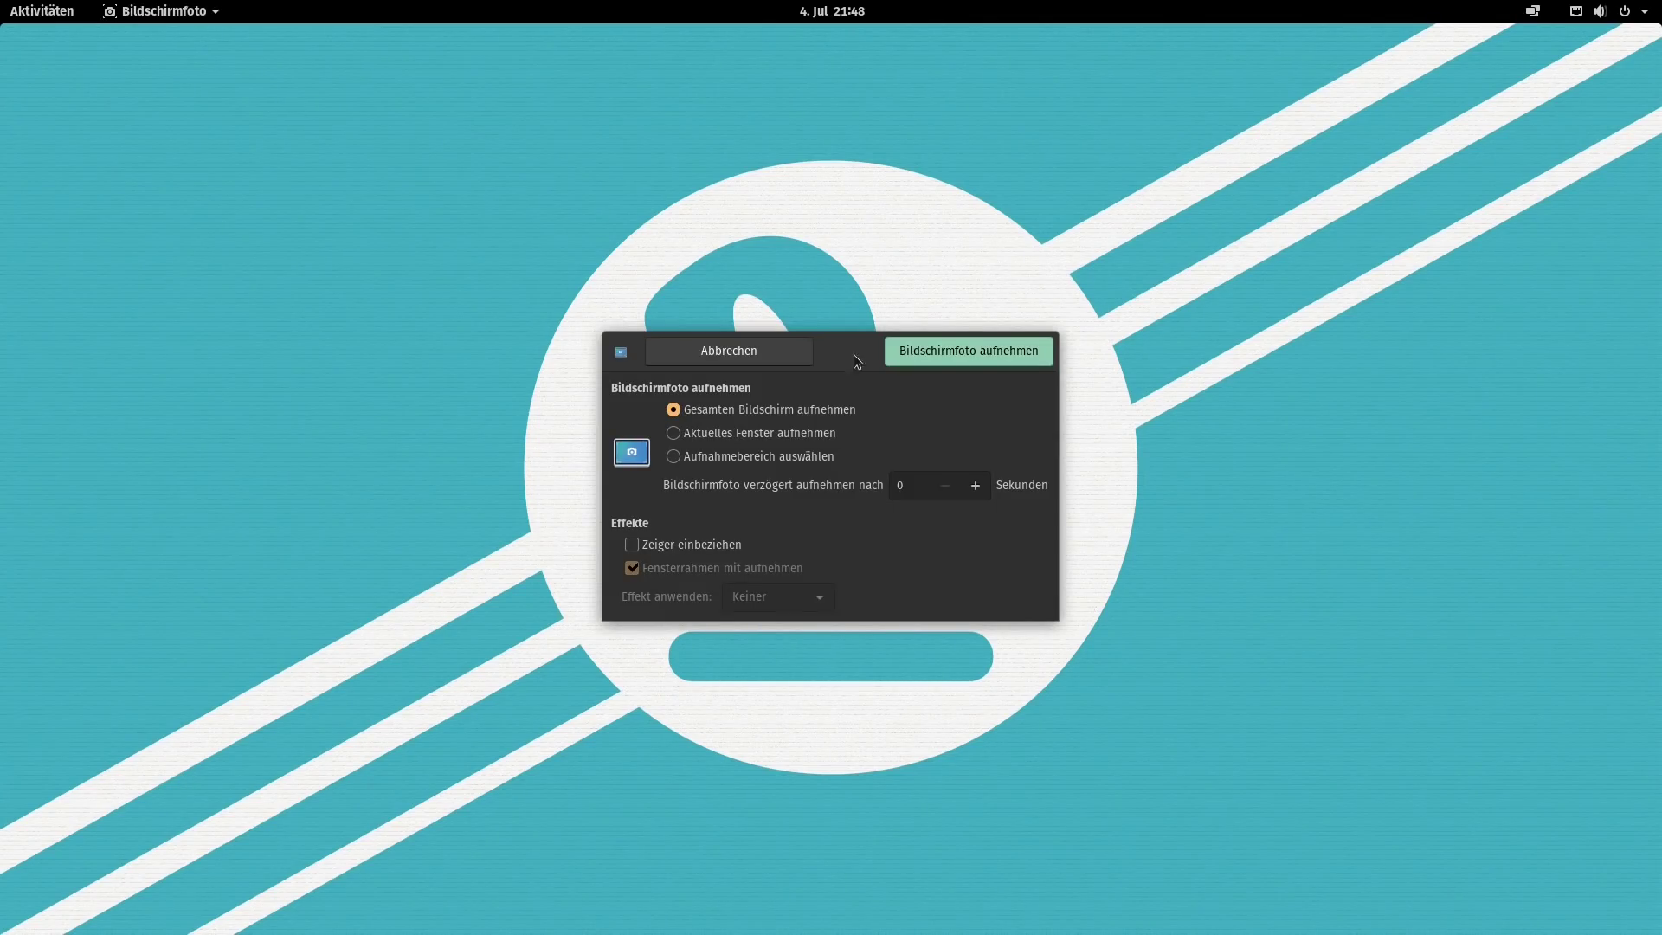
{"action": "left_click", "coordinate": [773, 365]}
Return to the Utilities application folder and examine its remaining tools, such as USB Flasher and Zeichentabelle.
{"action": "left_click", "coordinate": [34, 17]}
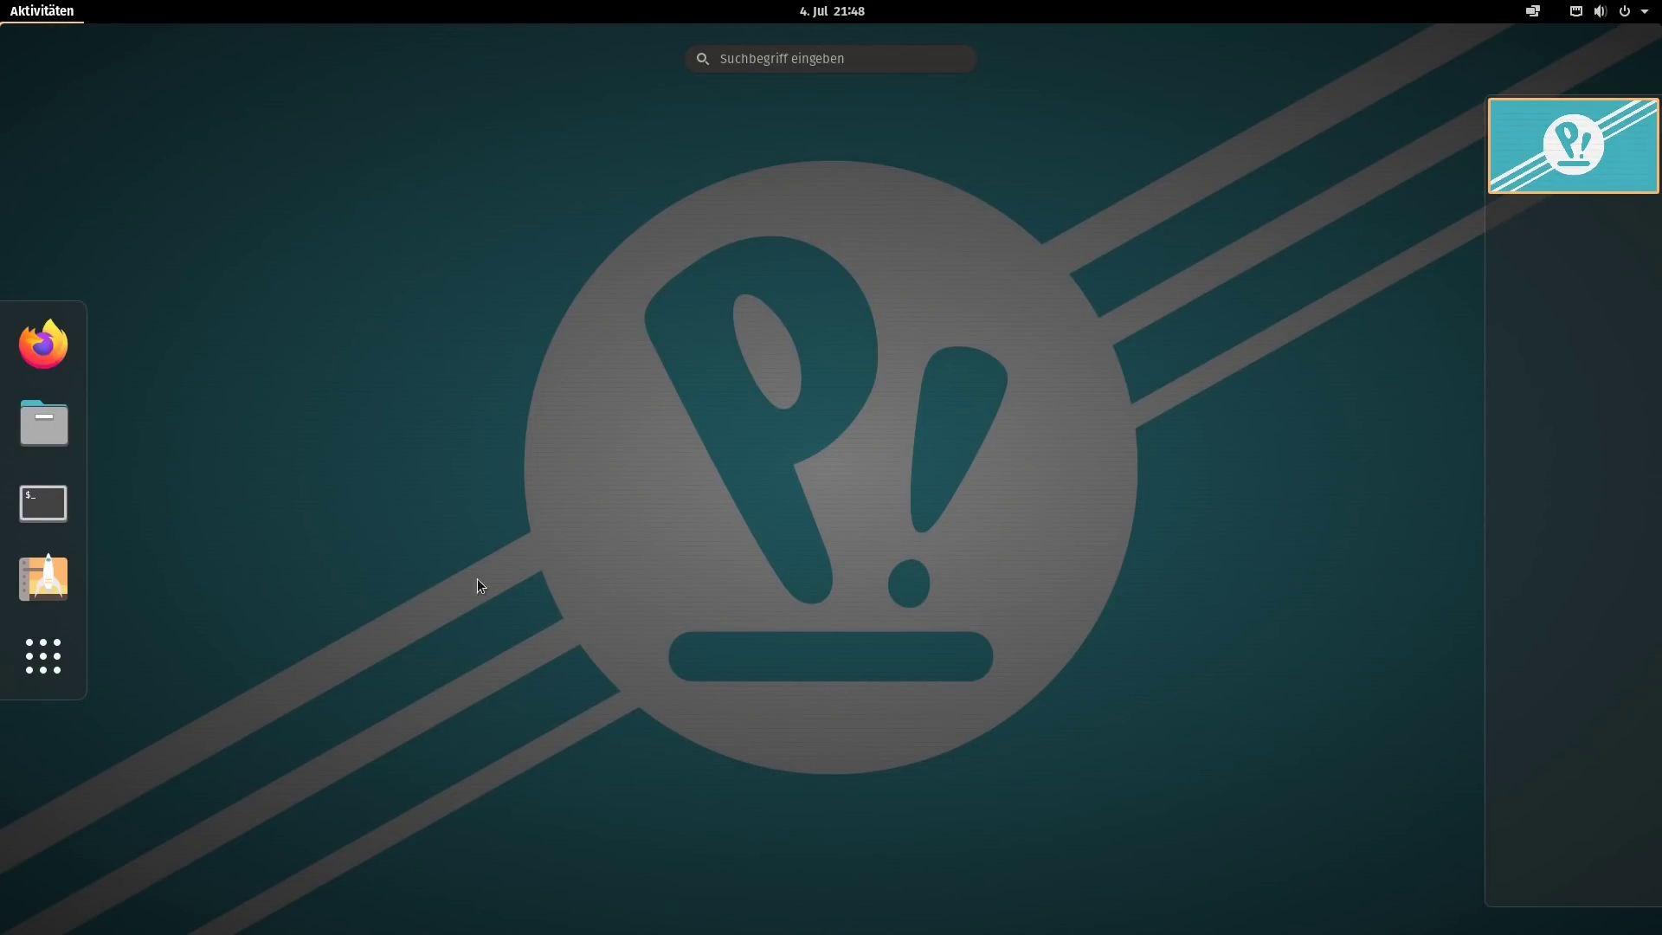
{"action": "left_click", "coordinate": [377, 571]}
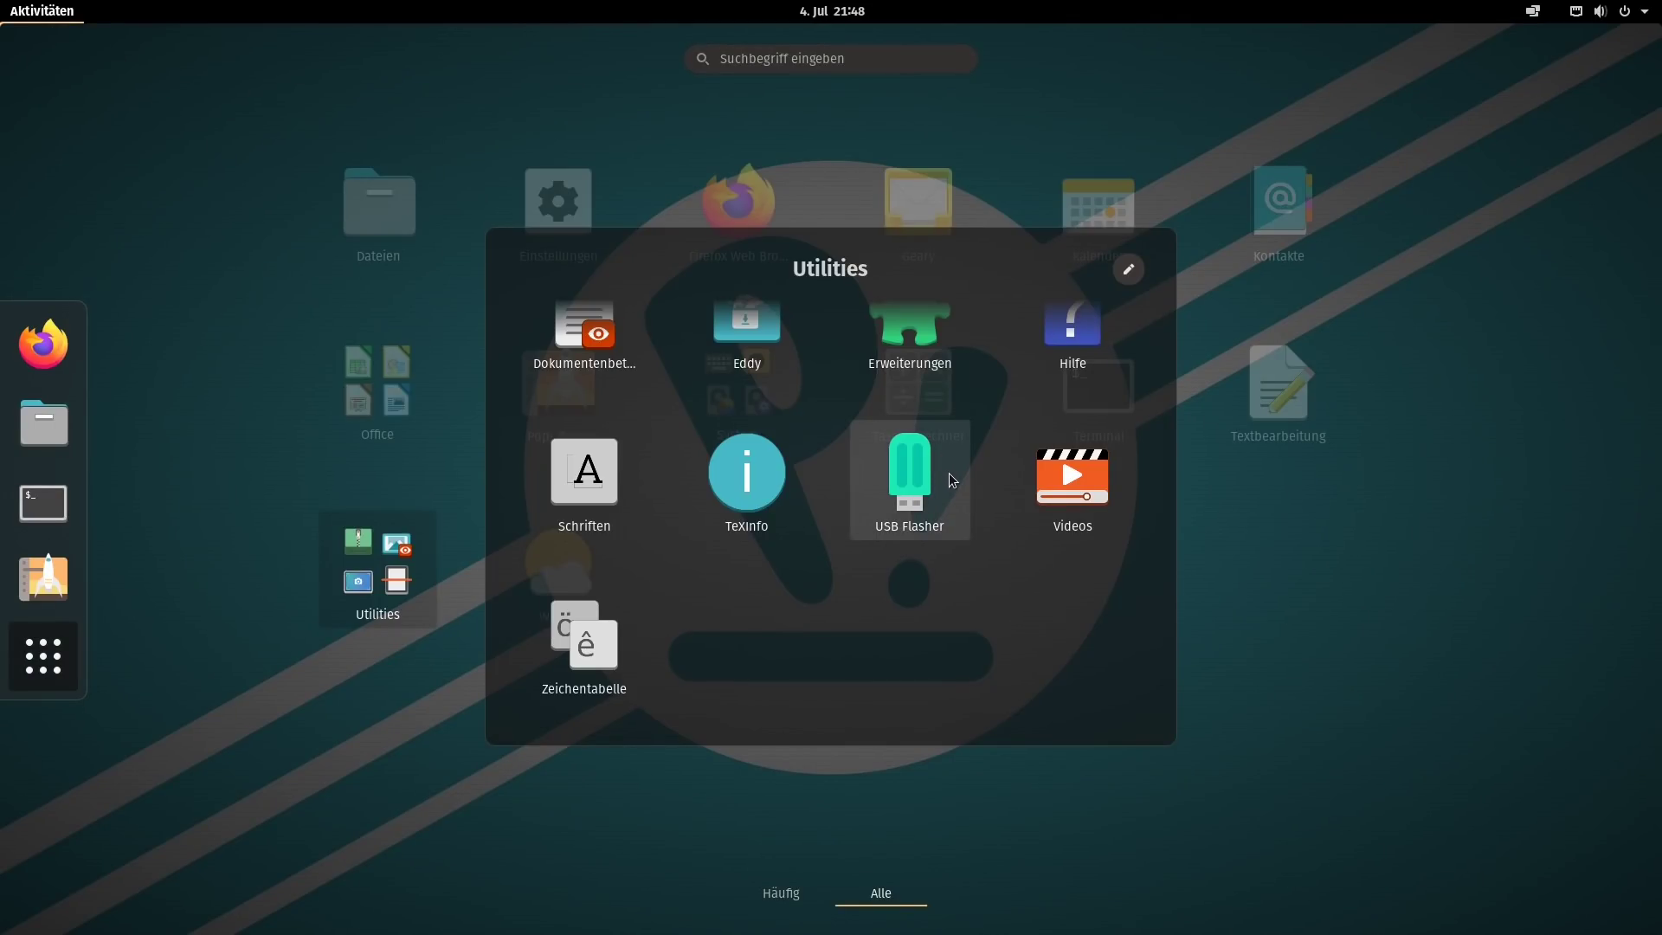
{"action": "left_click", "coordinate": [1418, 597]}
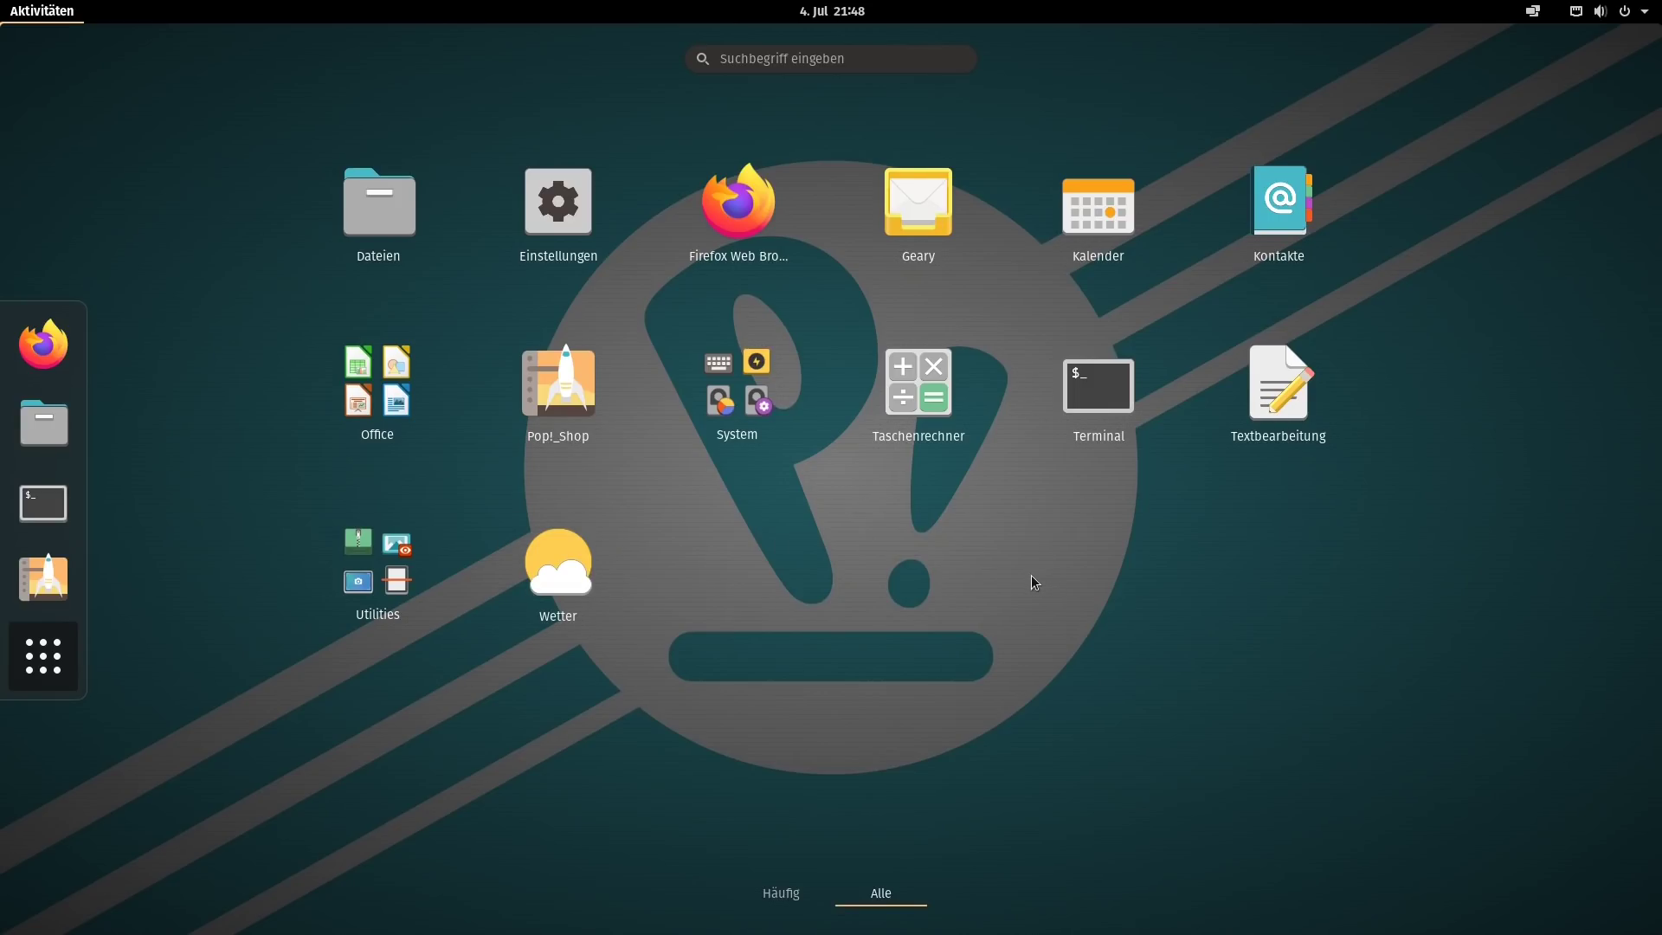
Open Pop!_Shop and look through the Pop!_Picks applications and the software categories on its Startseite.
{"action": "left_click", "coordinate": [588, 434]}
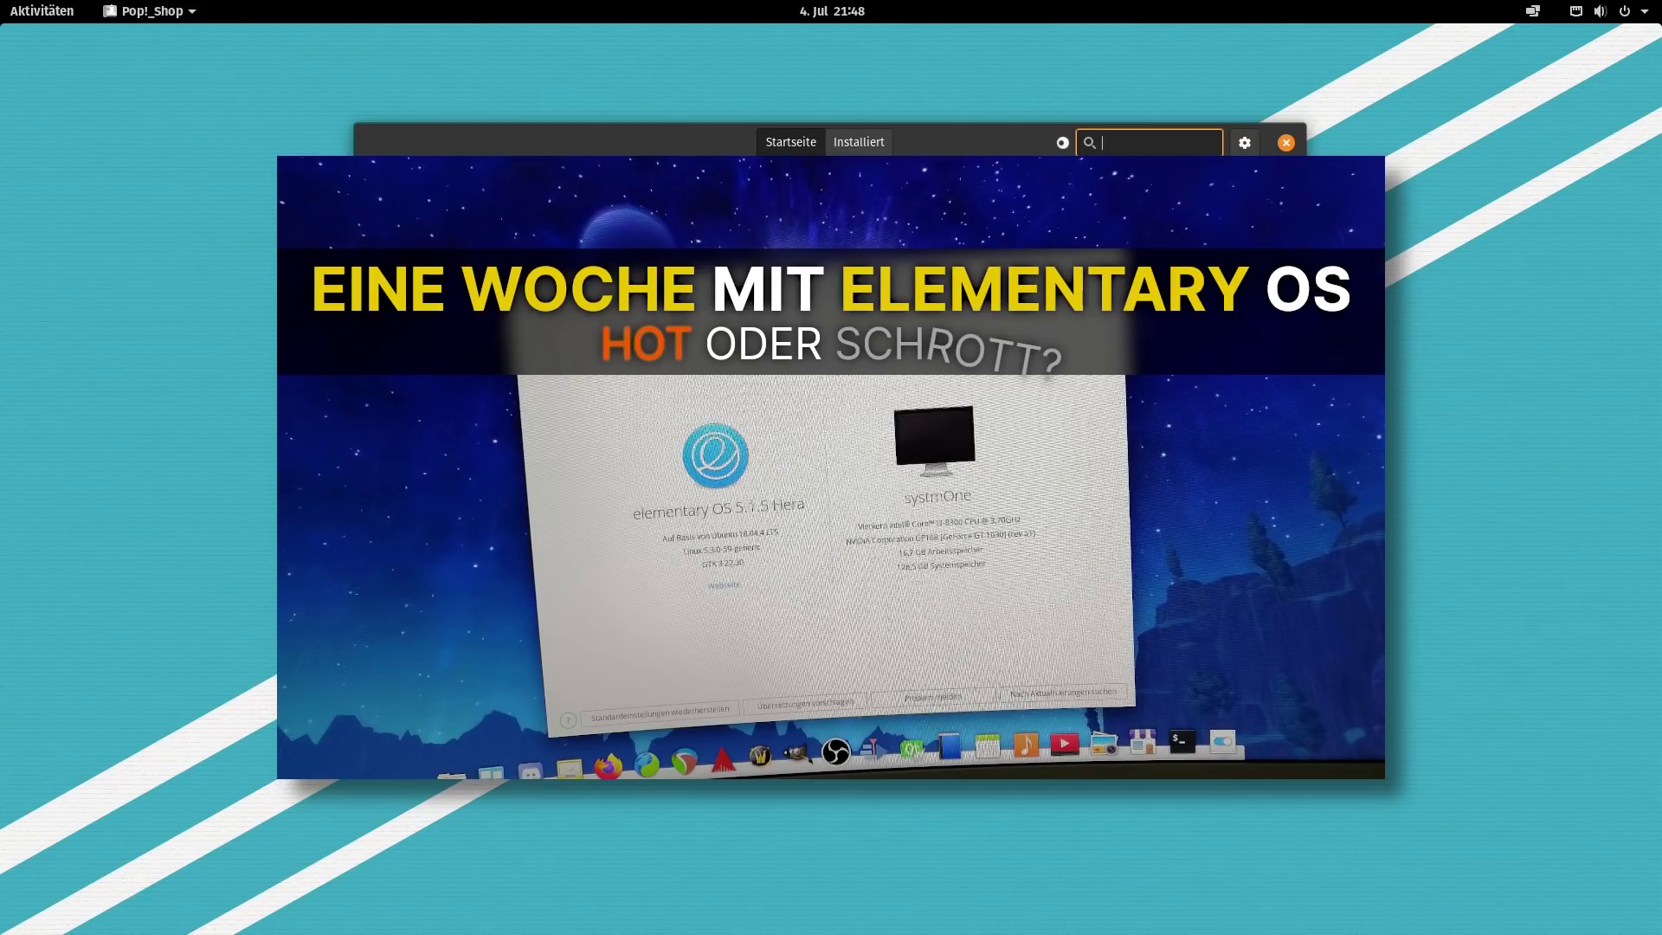
{"action": "scroll", "coordinate": [829, 438], "scroll_direction": "down", "scroll_amount": 3}
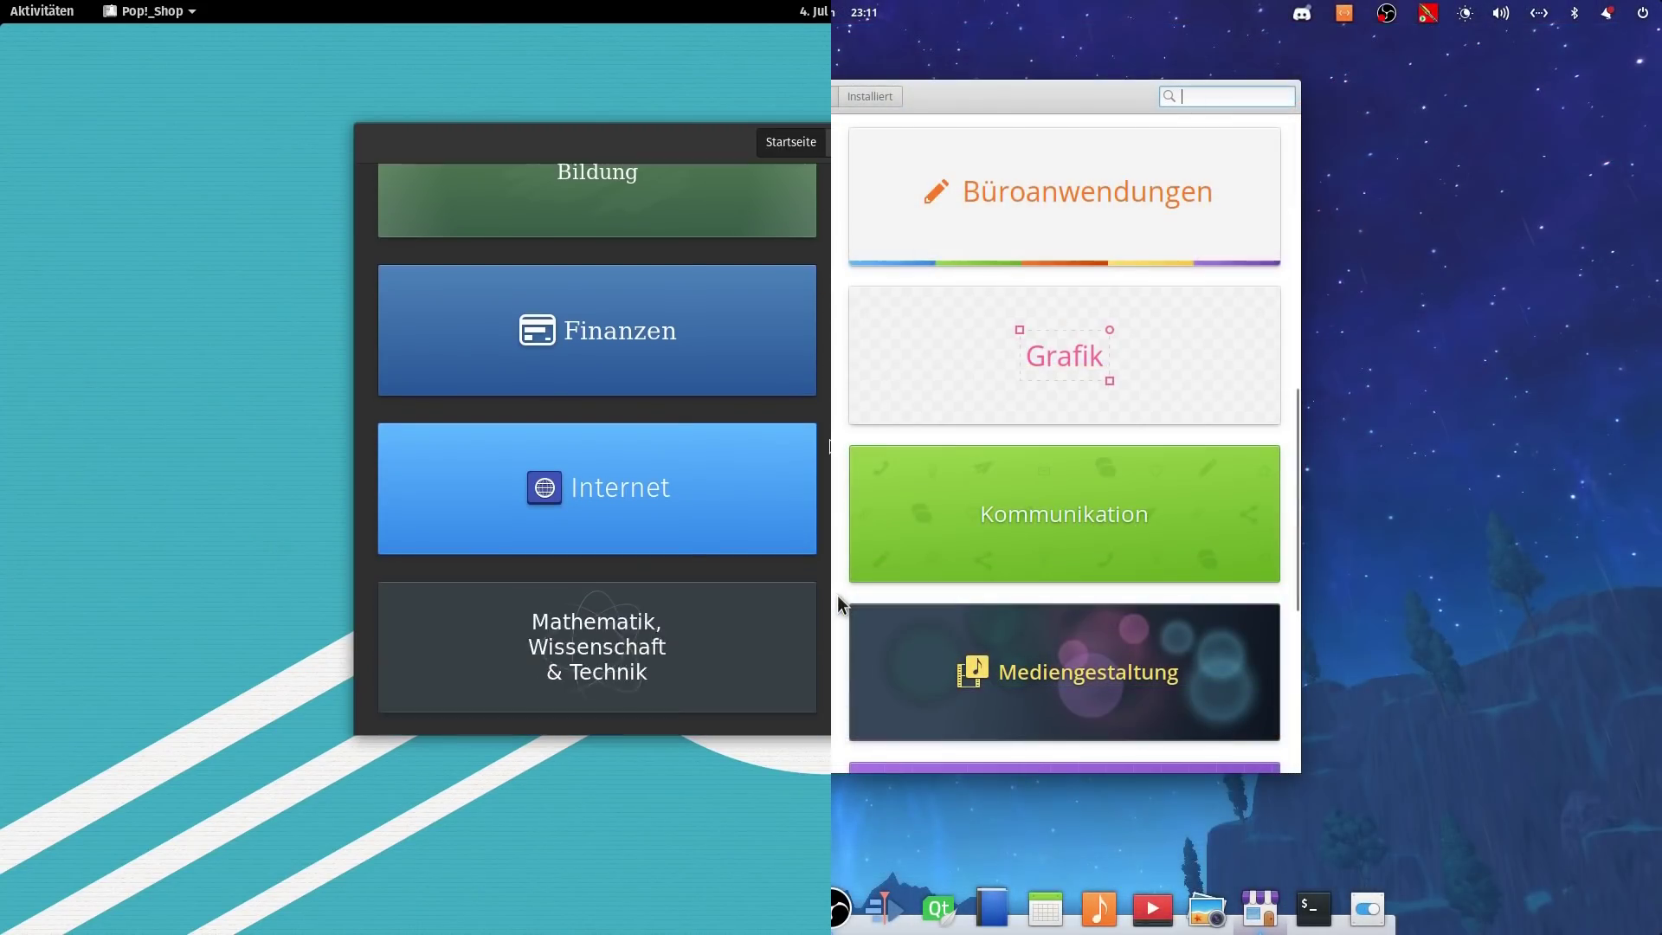
{"action": "scroll", "coordinate": [597, 450], "scroll_direction": "down", "scroll_amount": 5}
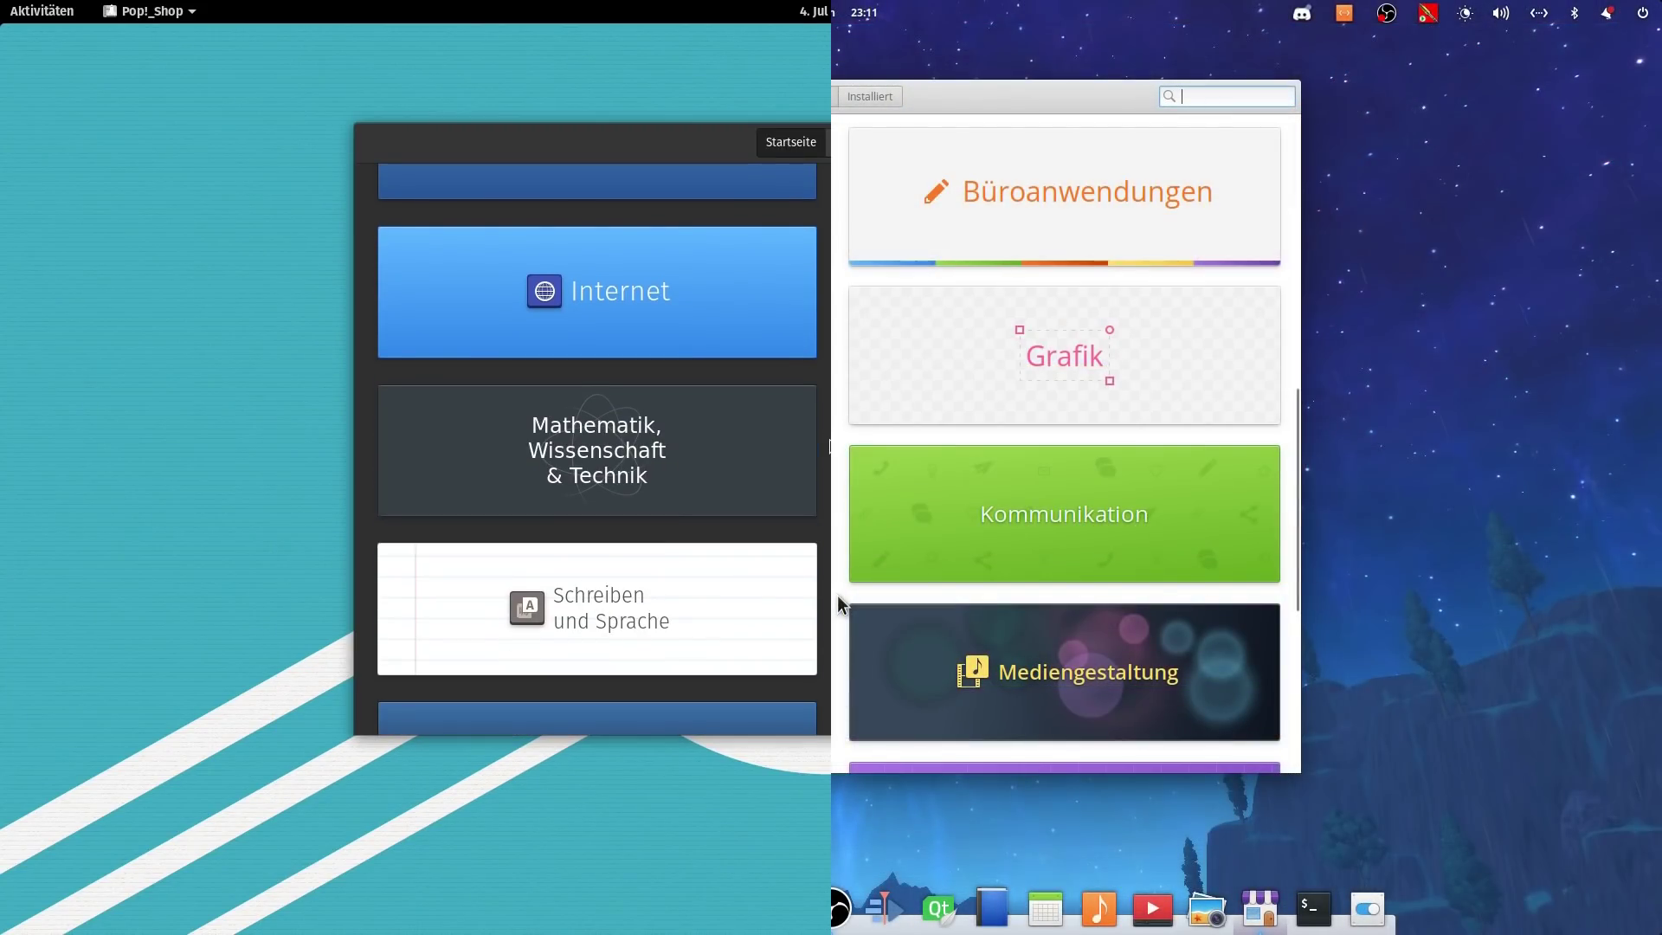
{"action": "scroll", "coordinate": [838, 594], "scroll_direction": "up", "scroll_amount": 3}
{"action": "scroll", "coordinate": [837, 595], "scroll_direction": "down", "scroll_amount": 3}
{"action": "scroll", "coordinate": [597, 450], "scroll_direction": "up", "scroll_amount": 3}
{"action": "scroll", "coordinate": [827, 485], "scroll_direction": "up", "scroll_amount": 5}
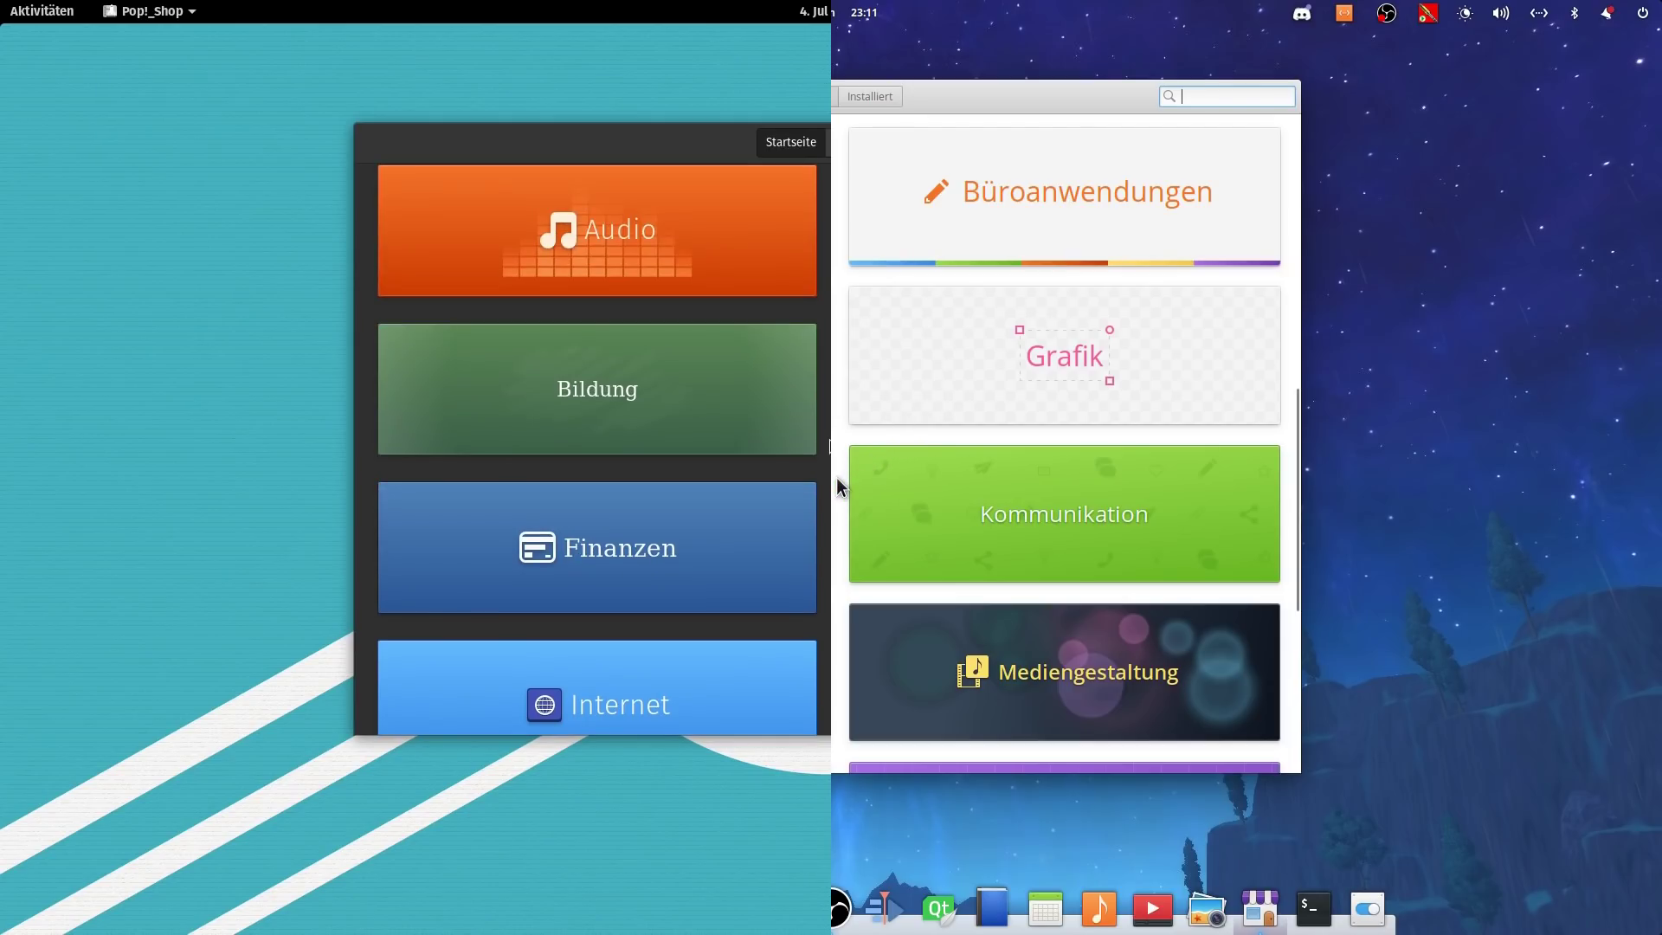
{"action": "scroll", "coordinate": [837, 485], "scroll_direction": "up", "scroll_amount": 4}
{"action": "scroll", "coordinate": [836, 493], "scroll_direction": "down", "scroll_amount": 5}
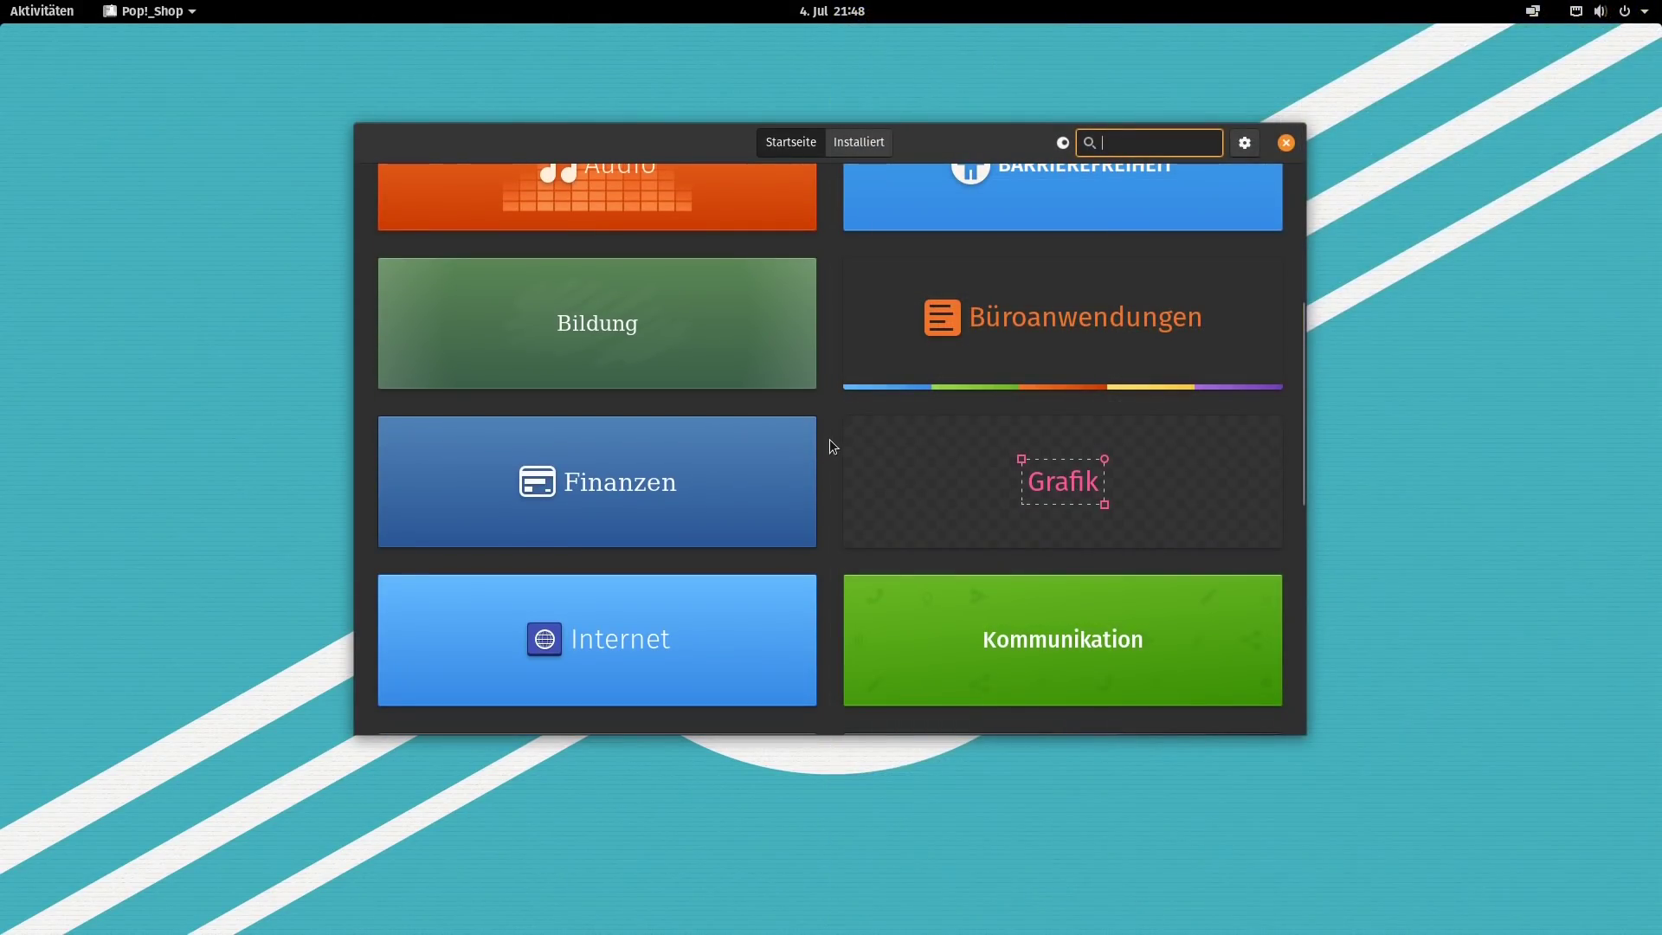
{"action": "scroll", "coordinate": [829, 439], "scroll_direction": "up", "scroll_amount": 5}
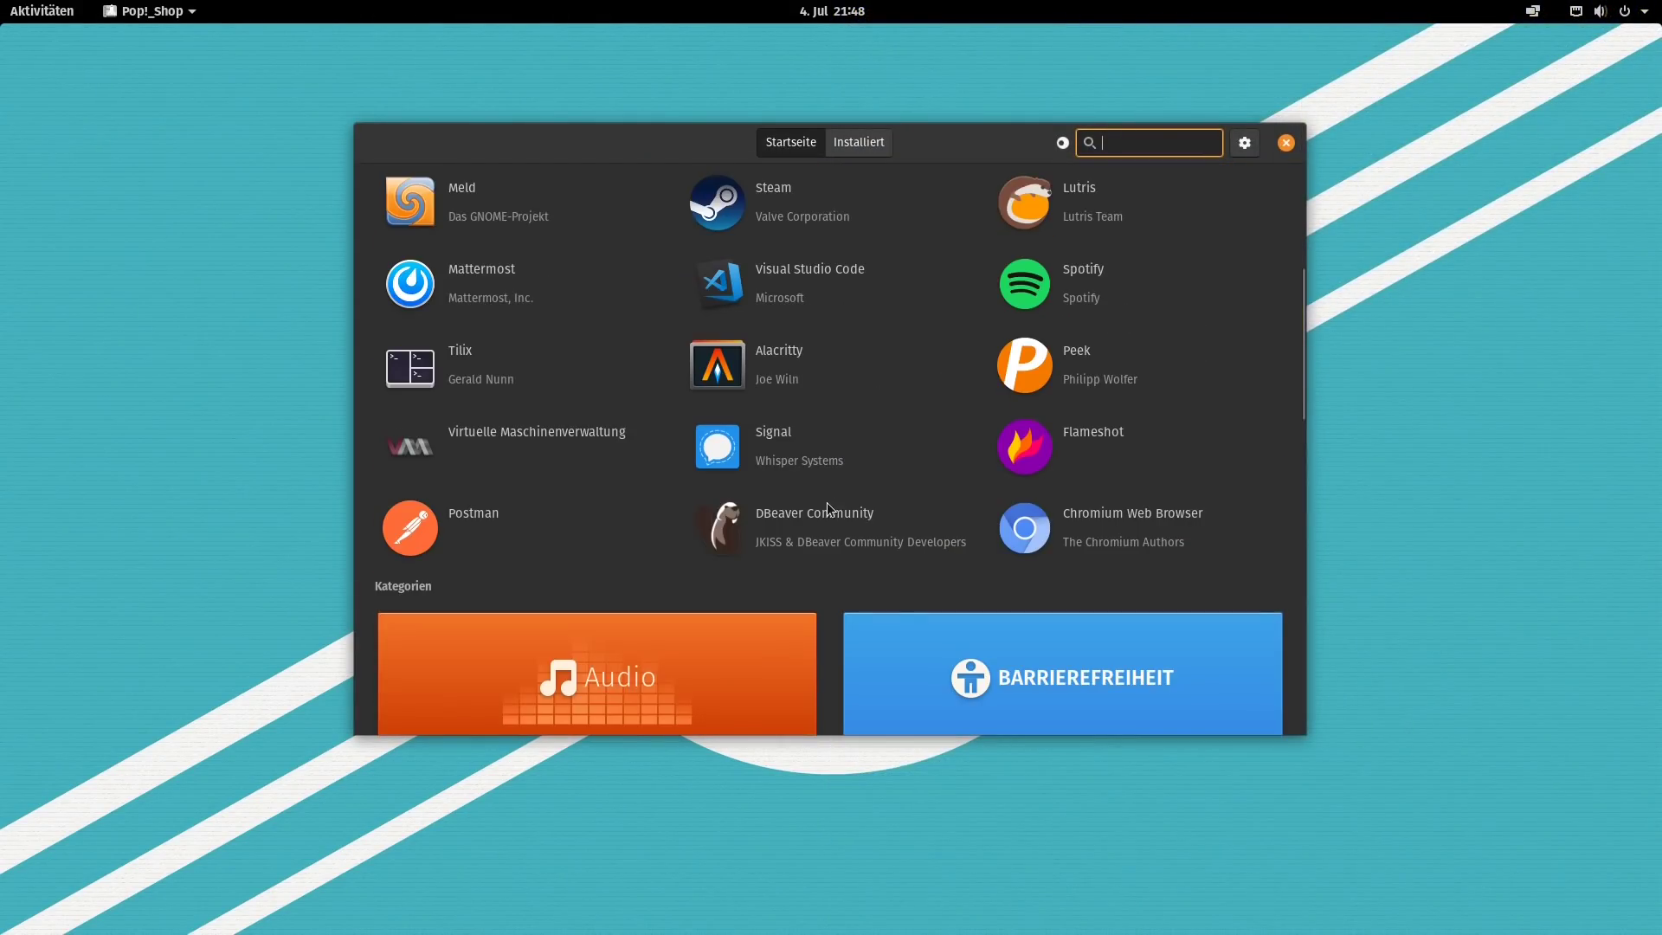
{"action": "scroll", "coordinate": [874, 515], "scroll_direction": "up", "scroll_amount": 4}
{"action": "scroll", "coordinate": [874, 515], "scroll_direction": "down", "scroll_amount": 4}
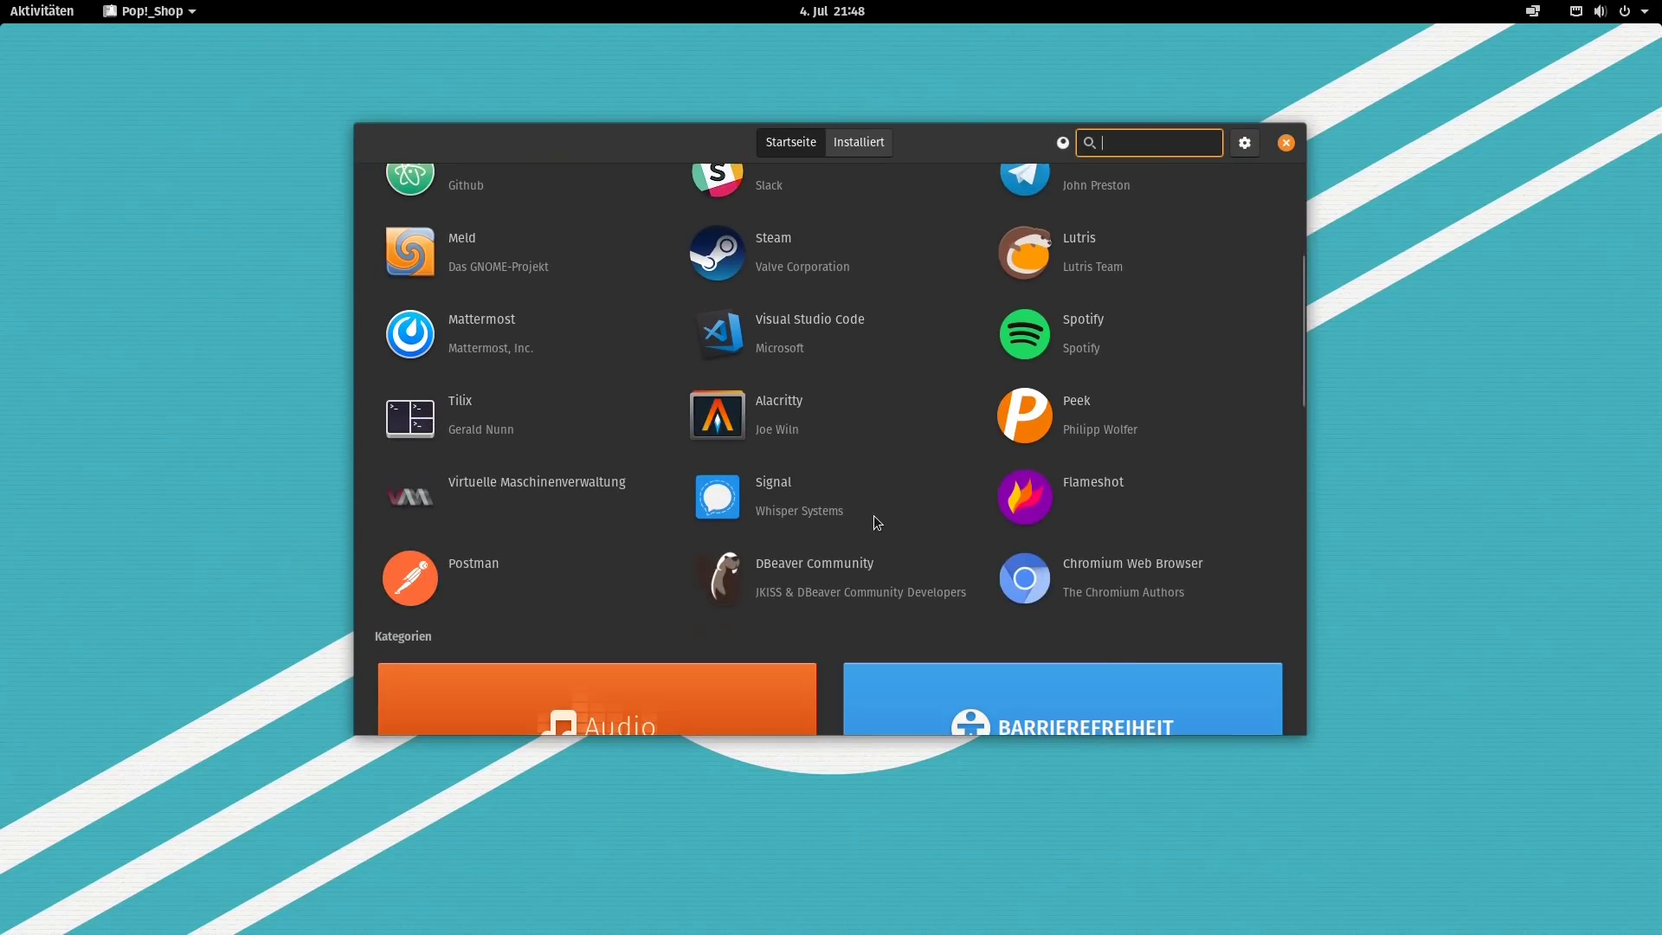
{"action": "scroll", "coordinate": [839, 418], "scroll_direction": "up", "scroll_amount": 1}
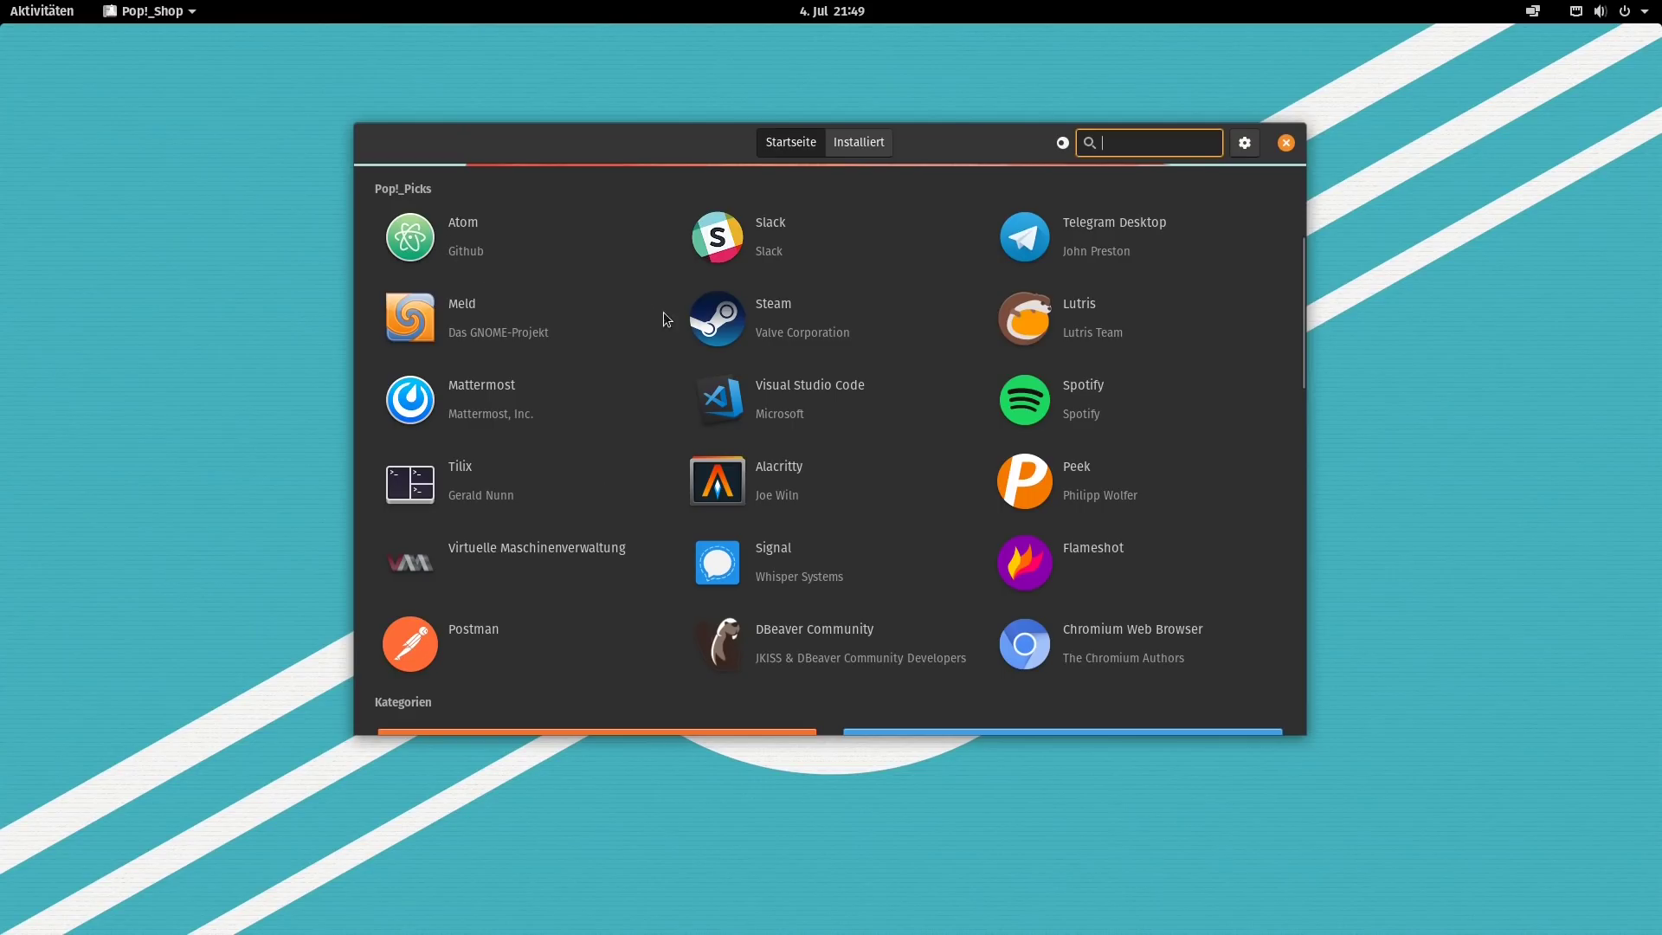
Open the Atom details page from Pop!_Picks, look it over and return to the Startseite.
{"action": "key", "text": "Return"}
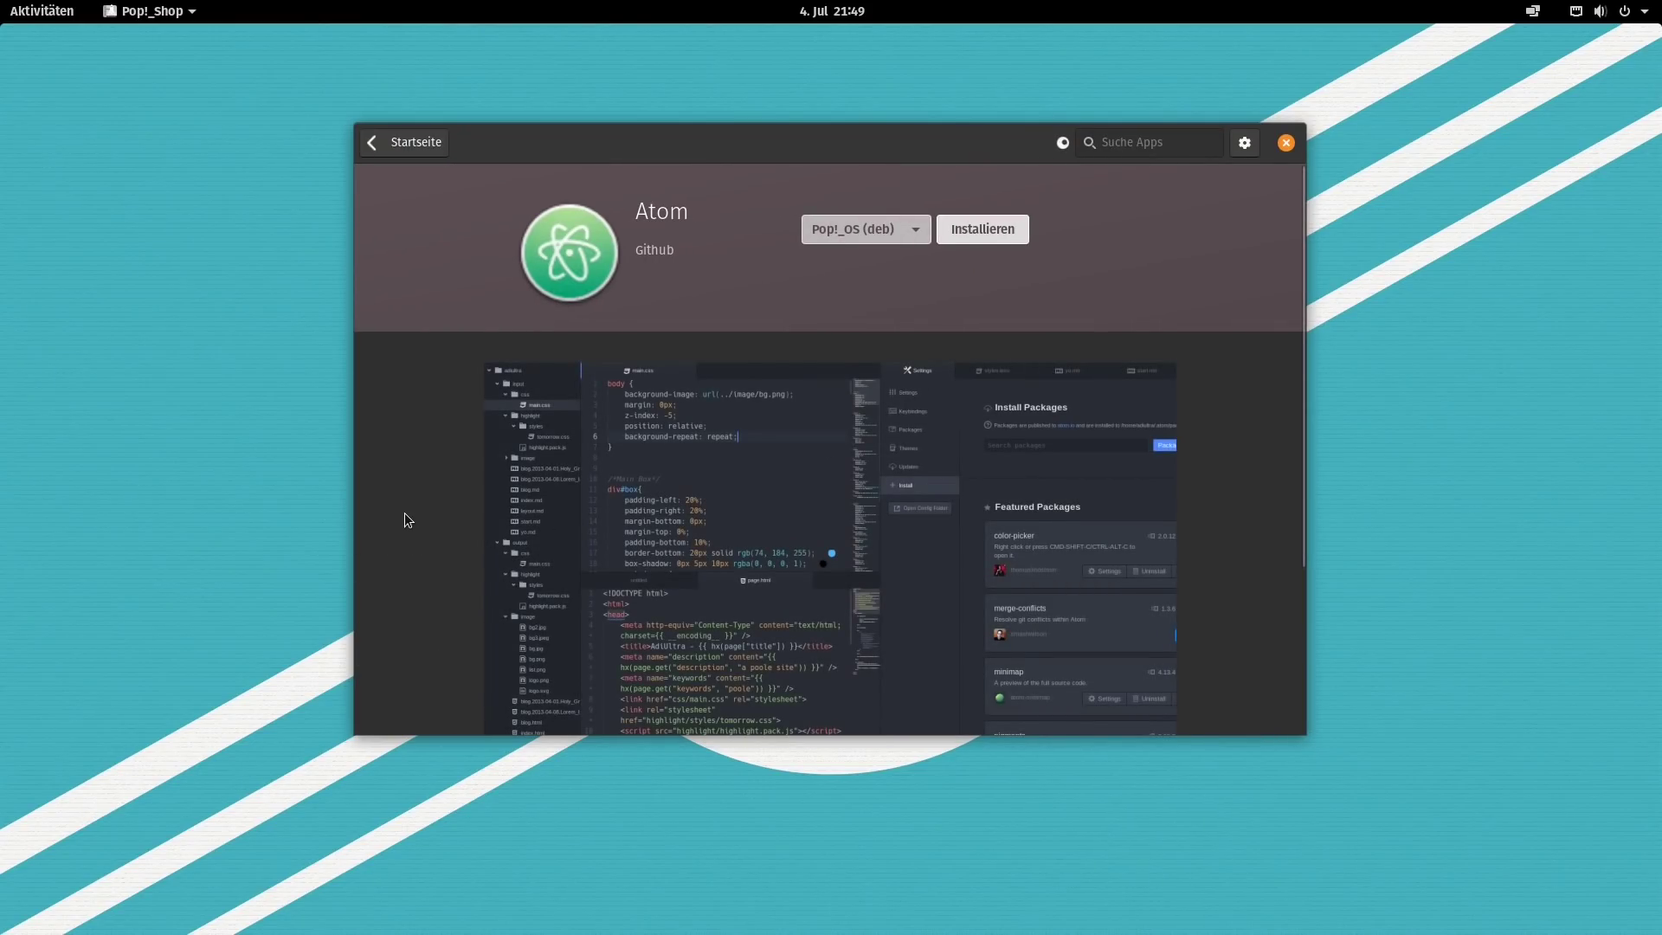
{"action": "scroll", "coordinate": [405, 513], "scroll_direction": "down", "scroll_amount": 3}
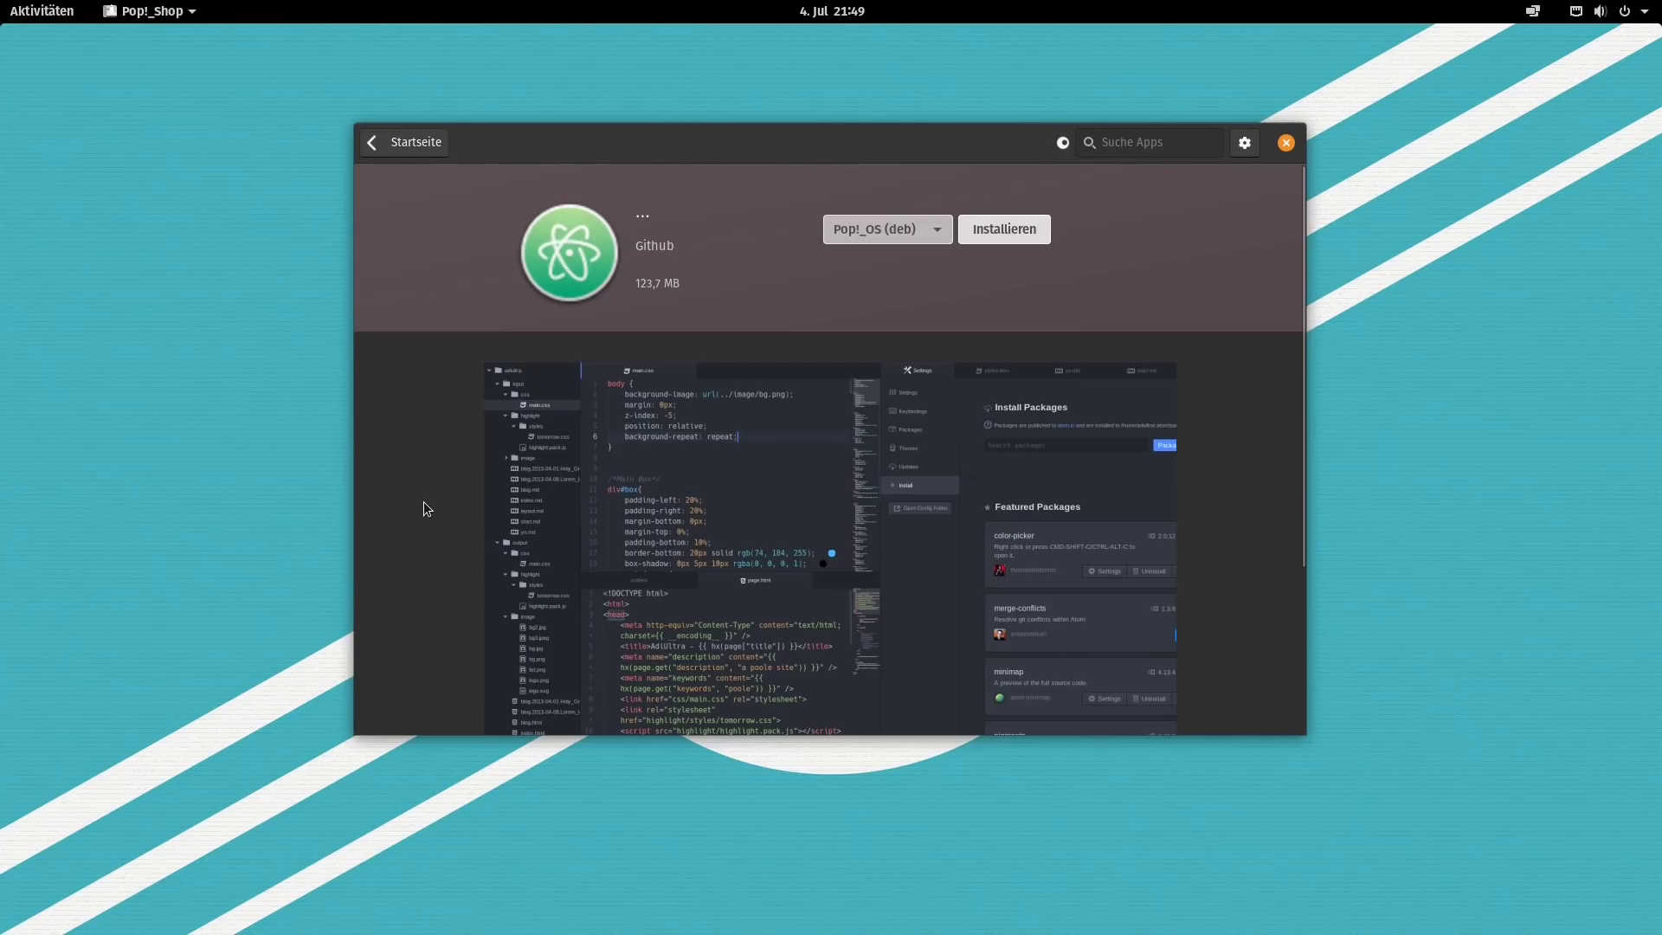
{"action": "scroll", "coordinate": [424, 502], "scroll_direction": "down", "scroll_amount": 3}
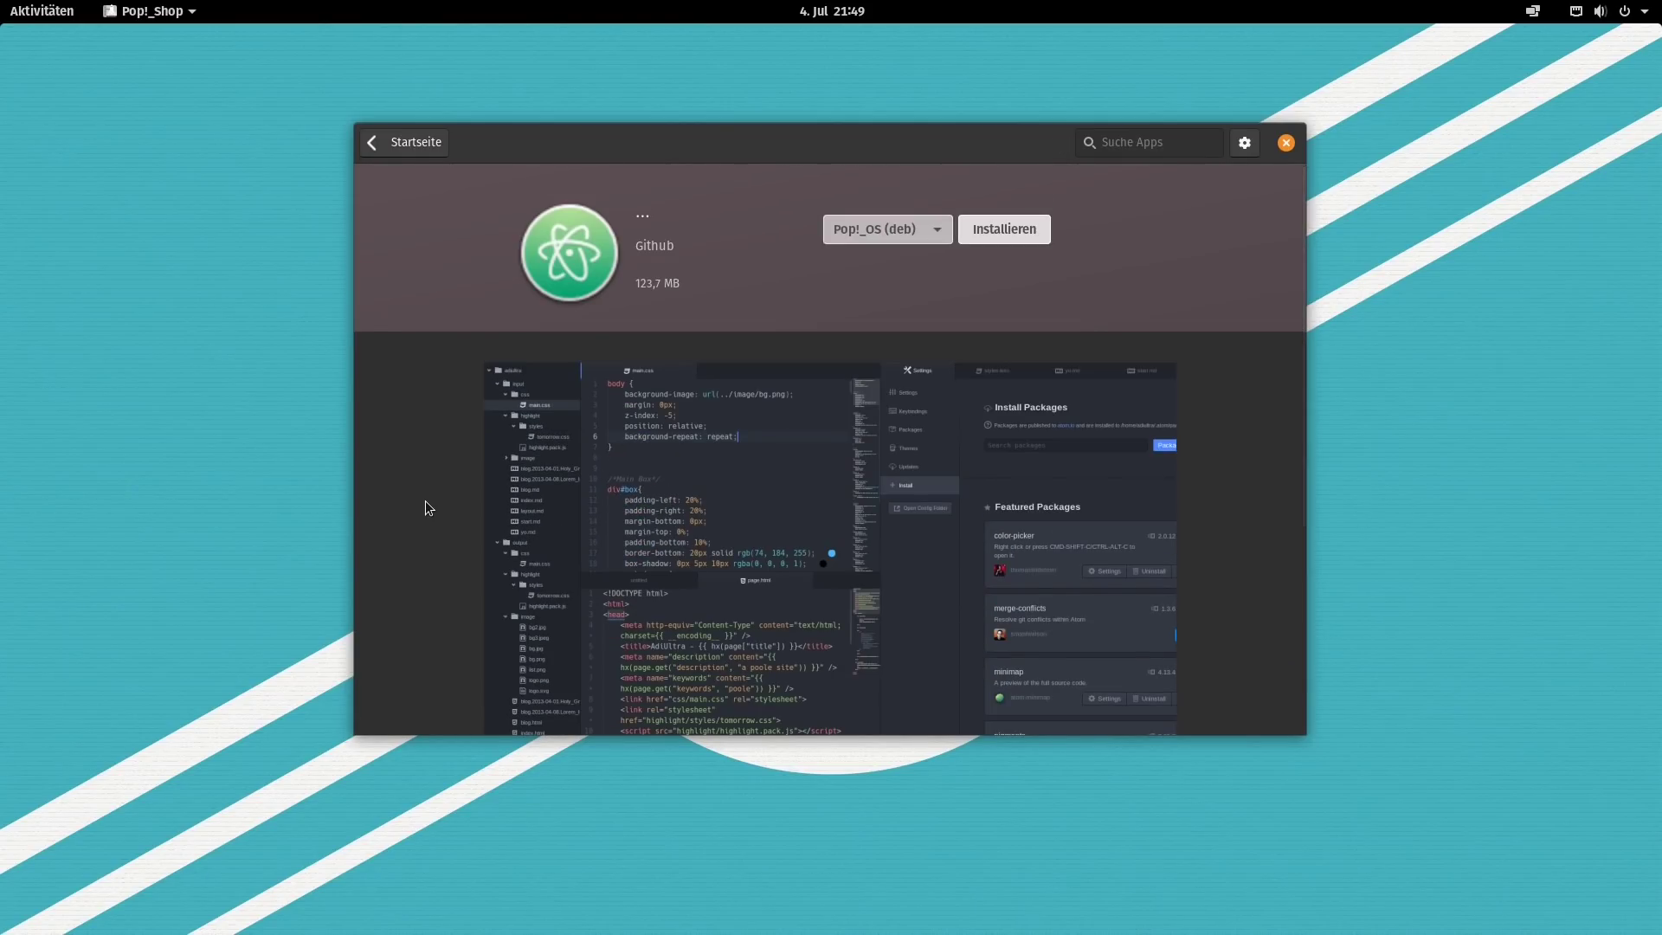
{"action": "left_click", "coordinate": [444, 134]}
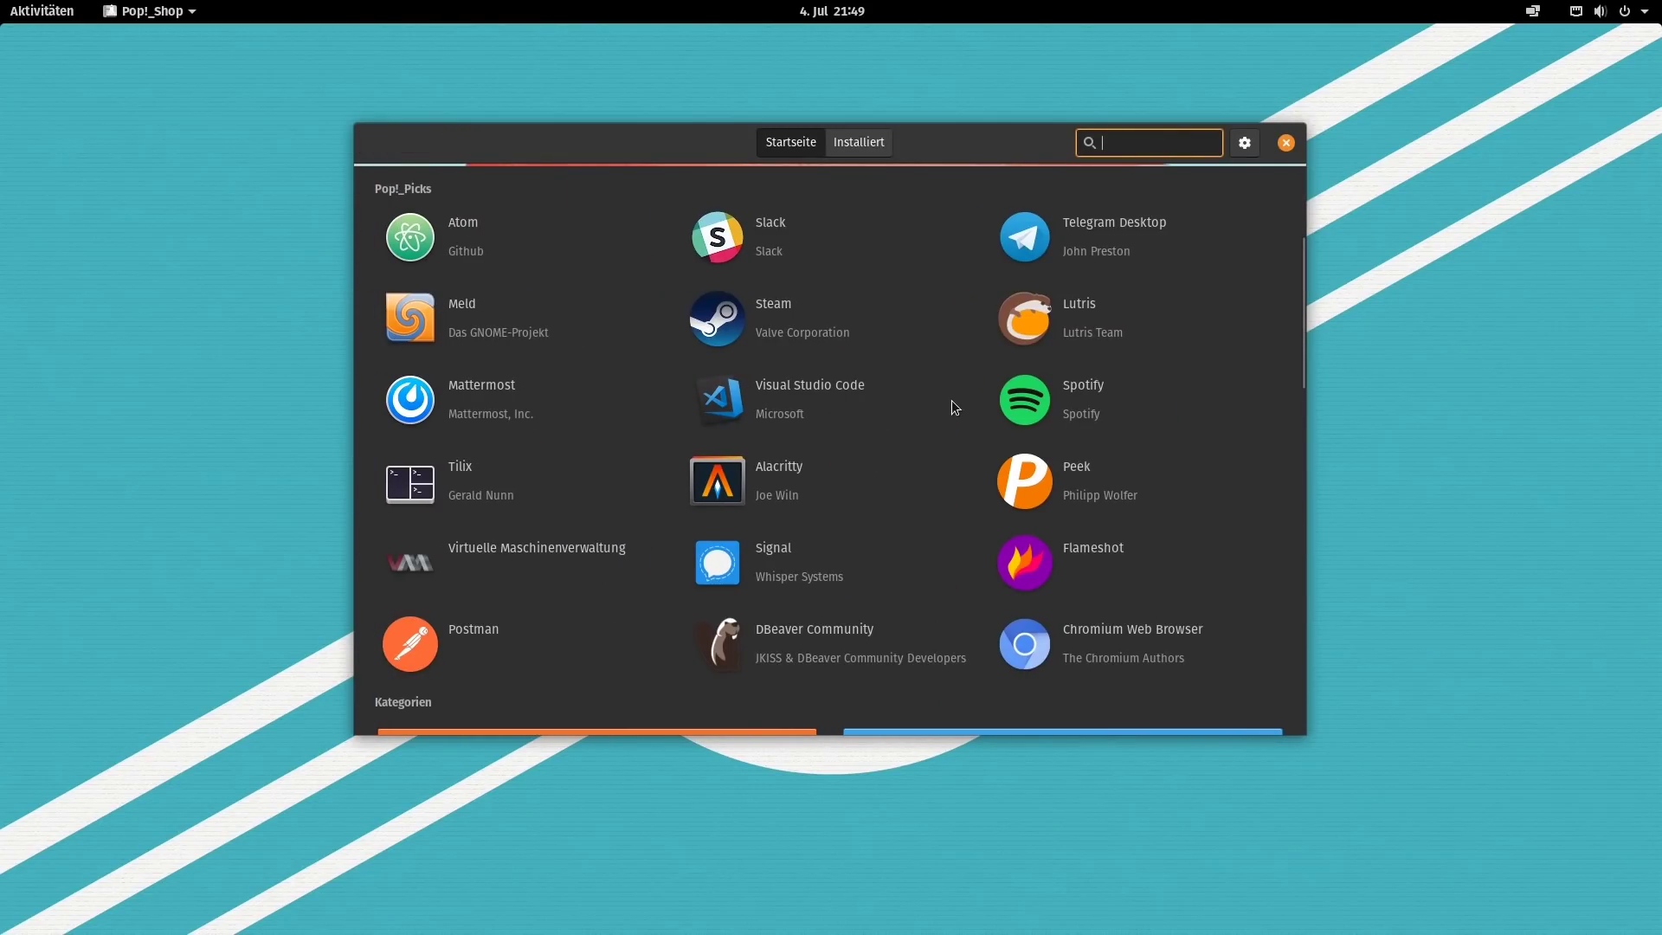
Reopen the Atom page from Pop!_Picks and view its available package sources without changing the selection.
{"action": "scroll", "coordinate": [948, 402], "scroll_direction": "down", "scroll_amount": 4}
{"action": "scroll", "coordinate": [948, 401], "scroll_direction": "up", "scroll_amount": 2}
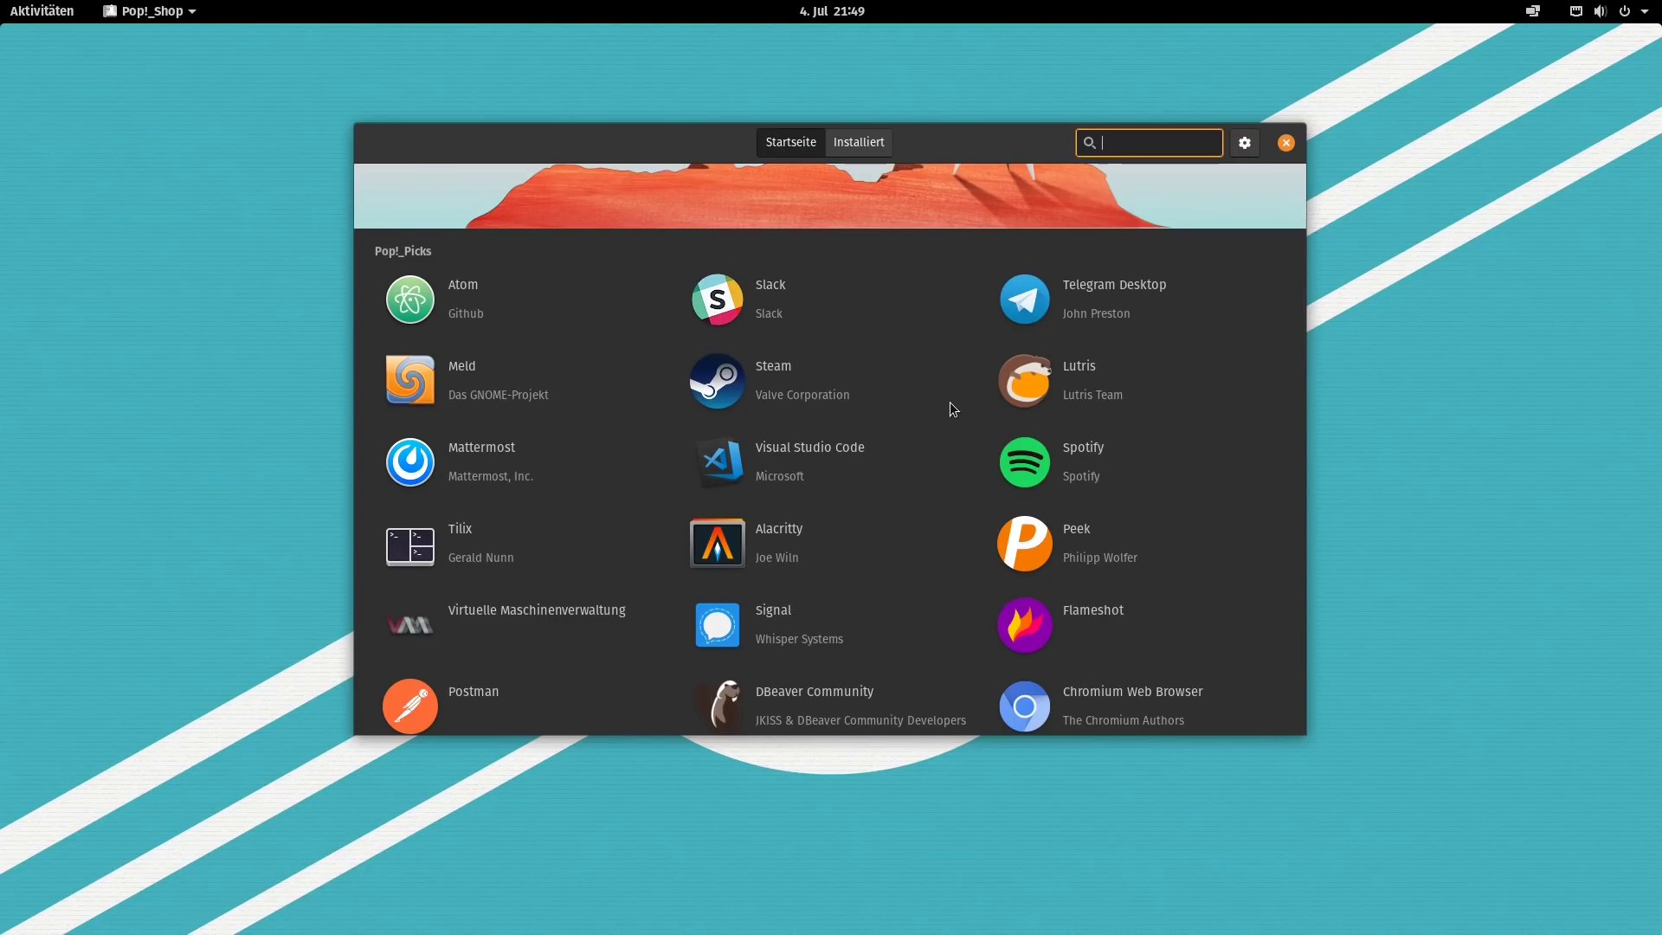
{"action": "scroll", "coordinate": [927, 453], "scroll_direction": "down", "scroll_amount": 1}
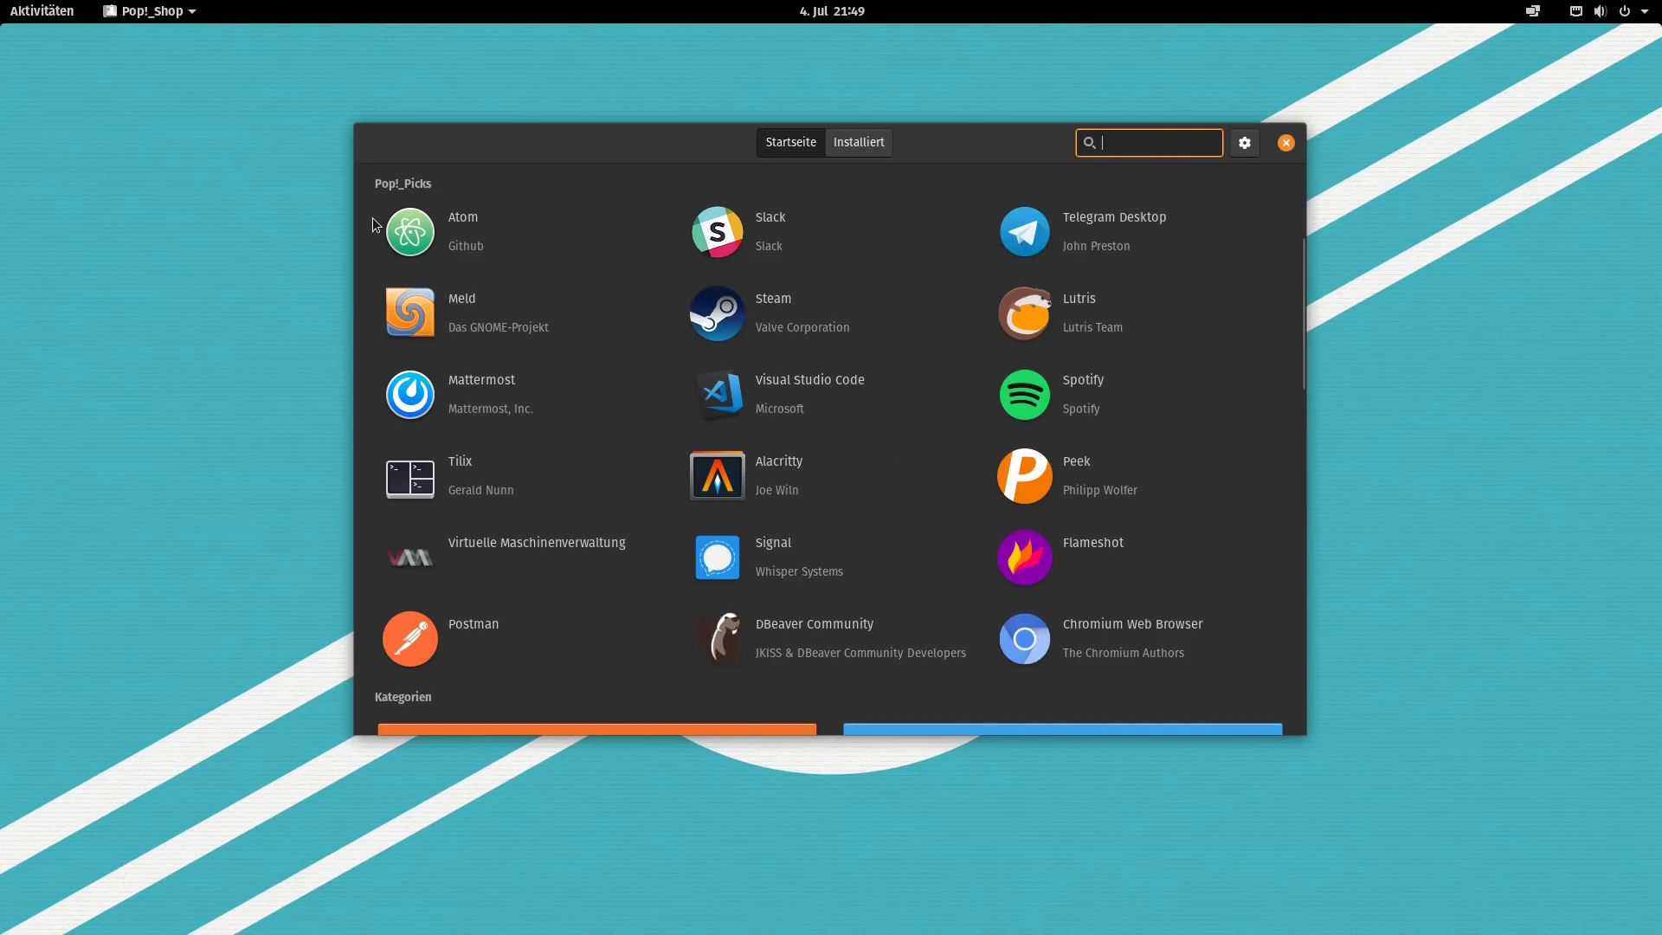
{"action": "left_click", "coordinate": [403, 232]}
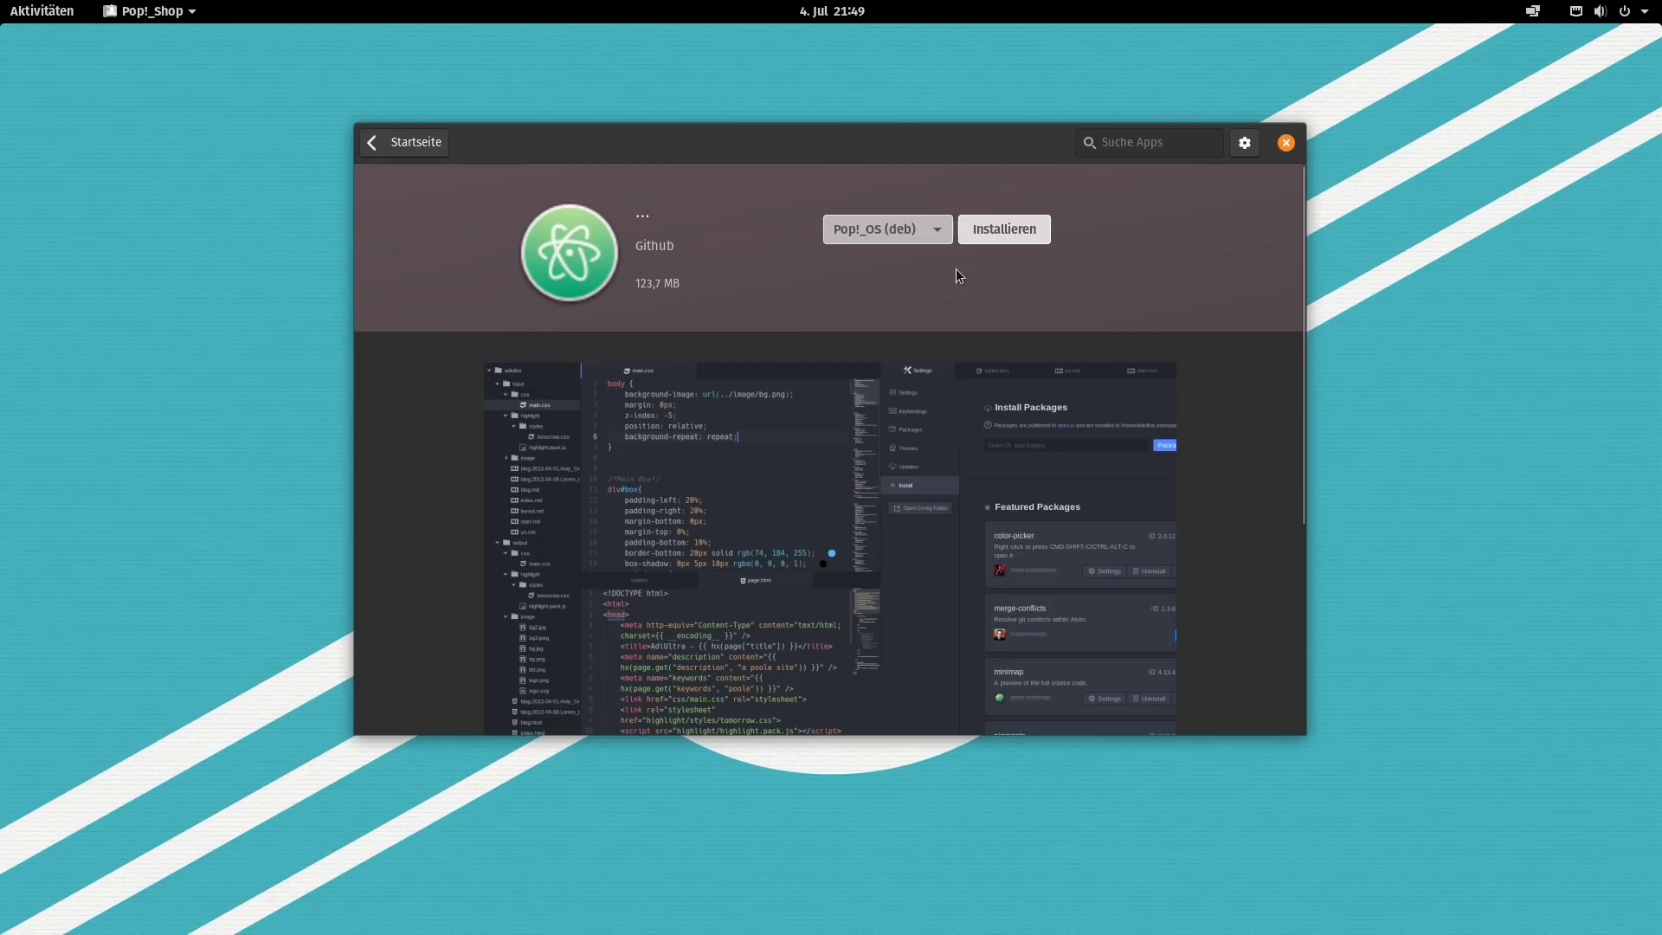
{"action": "left_click", "coordinate": [938, 234]}
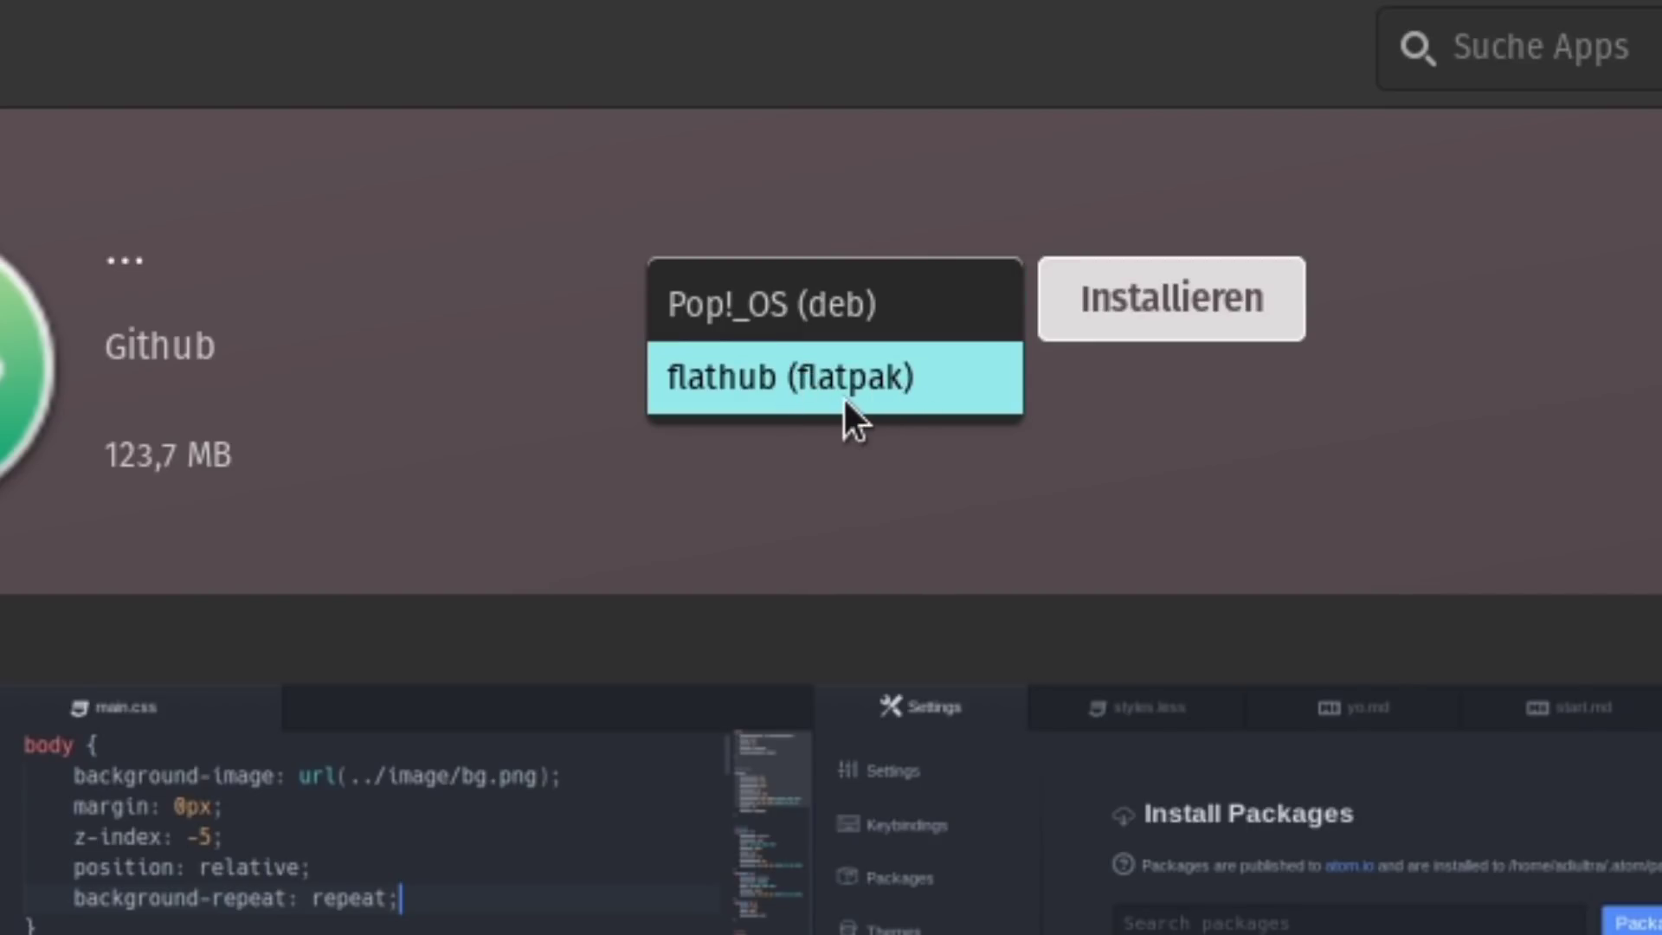
{"action": "left_click", "coordinate": [1463, 344]}
{"action": "left_click", "coordinate": [937, 284]}
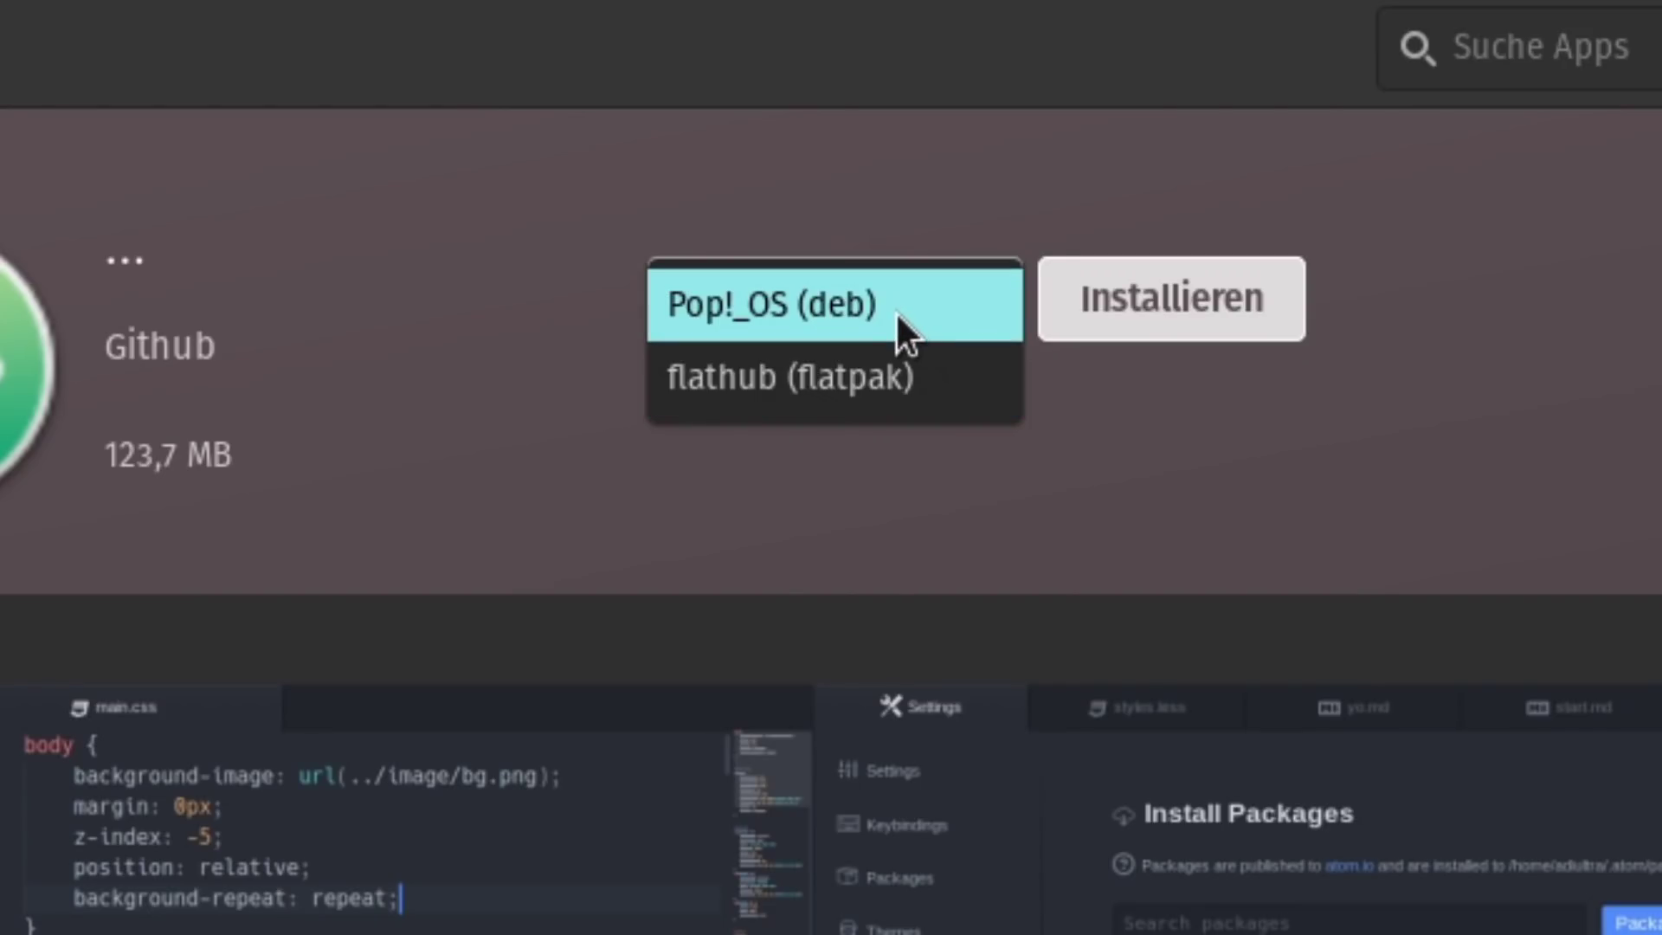
{"action": "left_click", "coordinate": [1210, 453]}
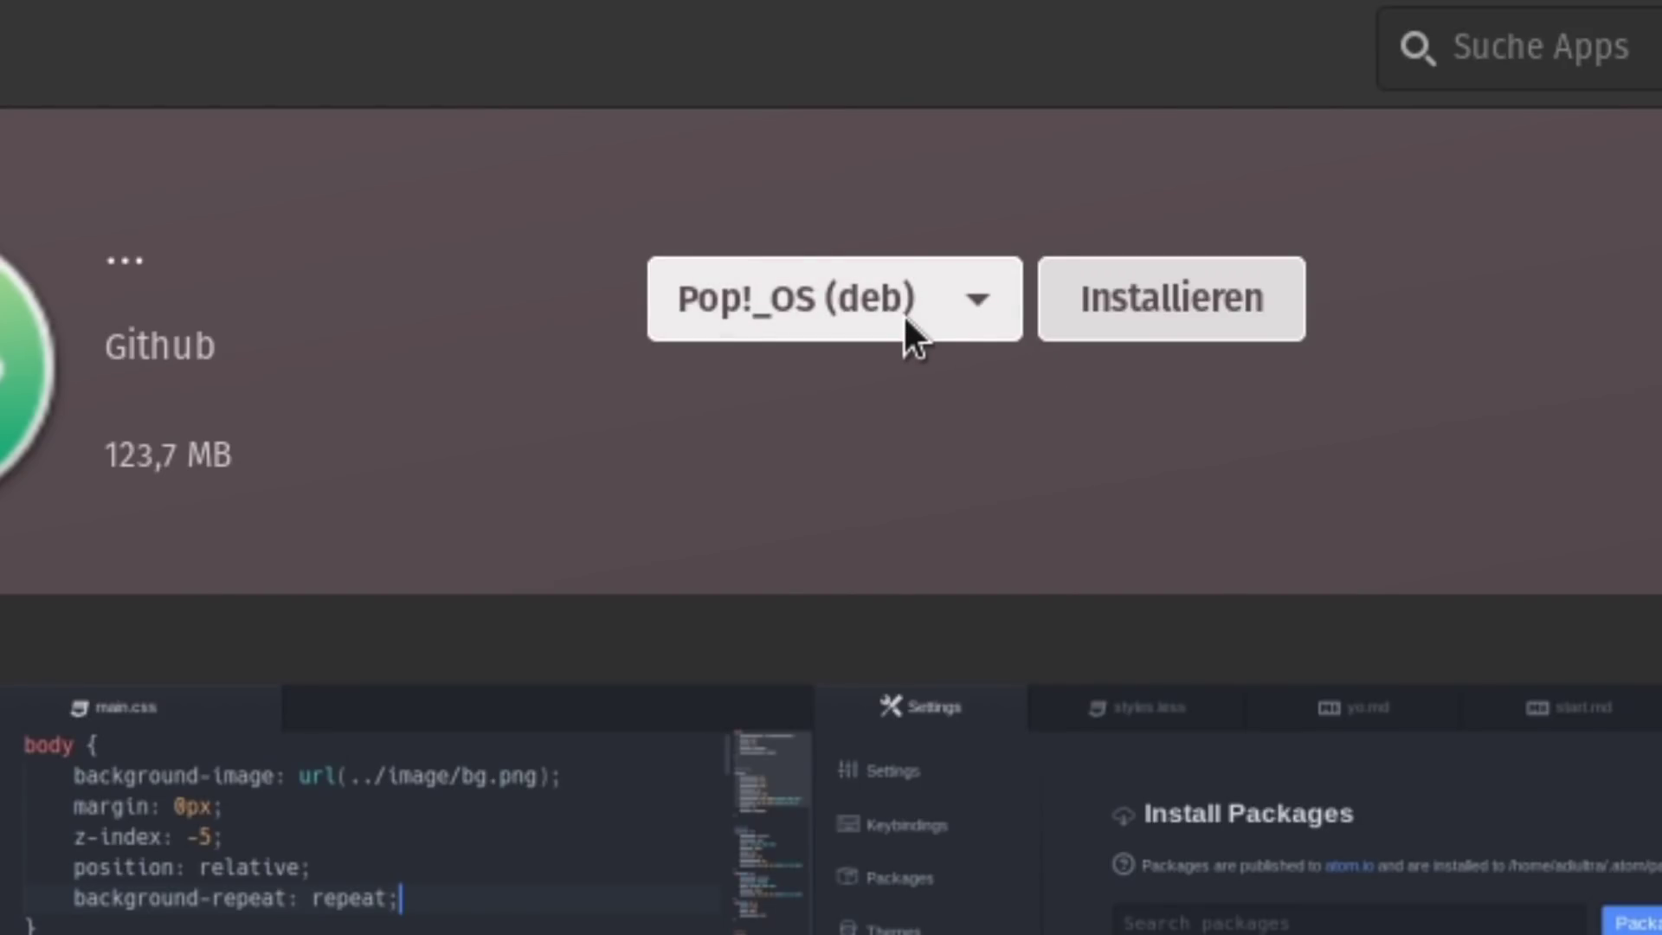
{"action": "left_click", "coordinate": [905, 318]}
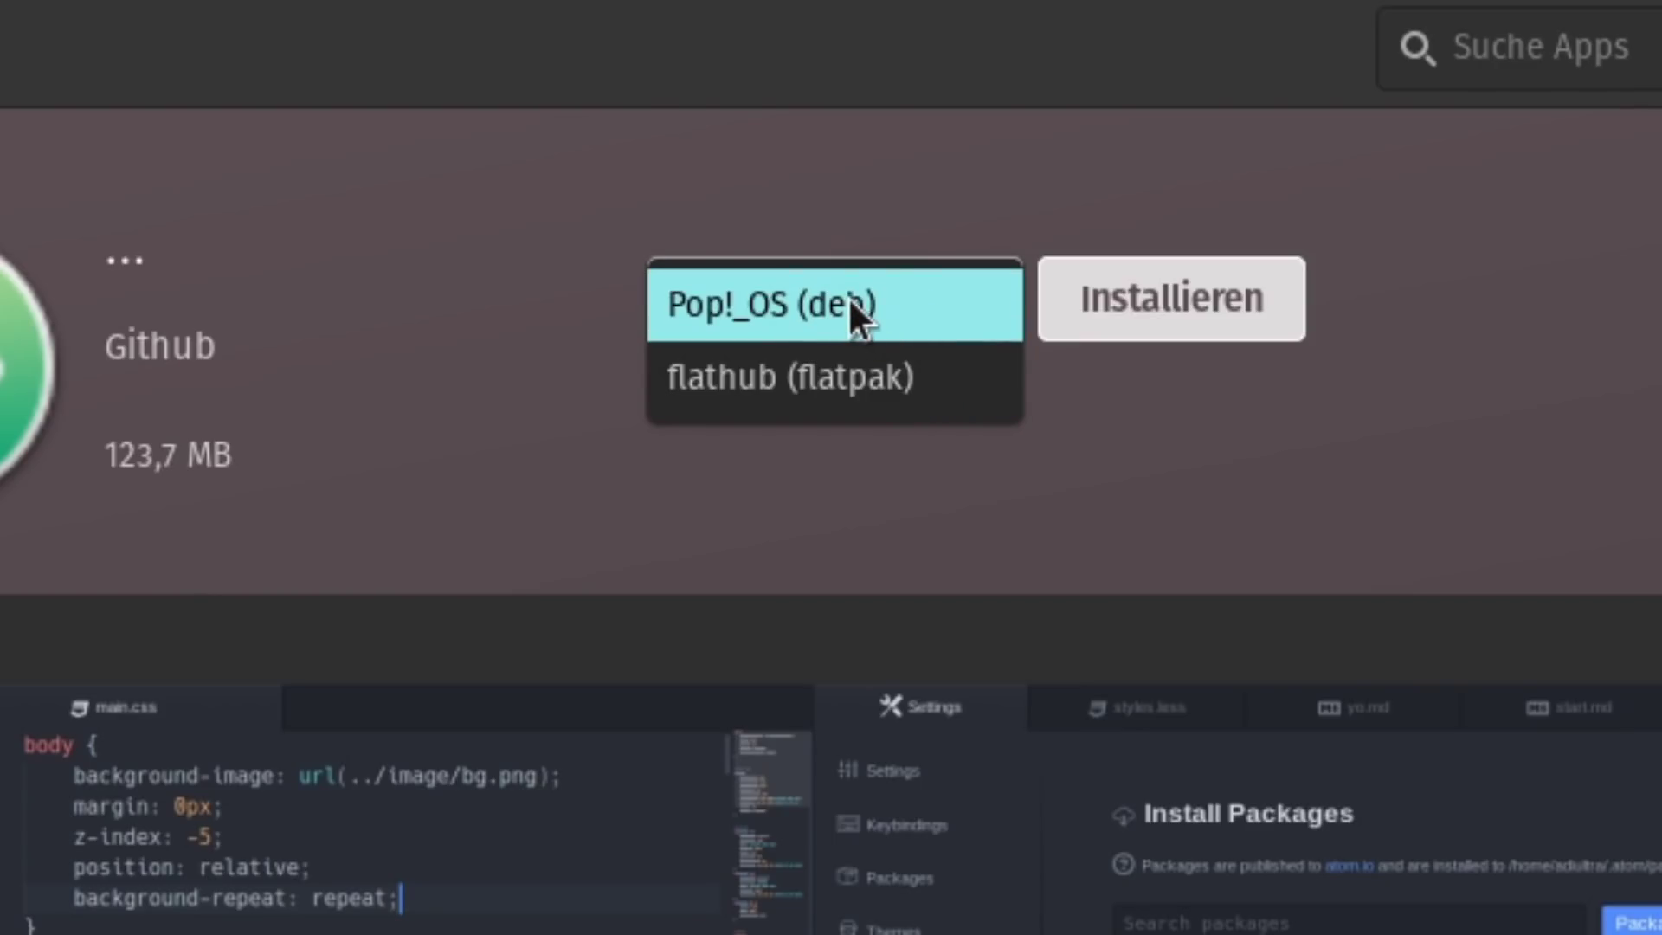
{"action": "left_click", "coordinate": [1300, 462]}
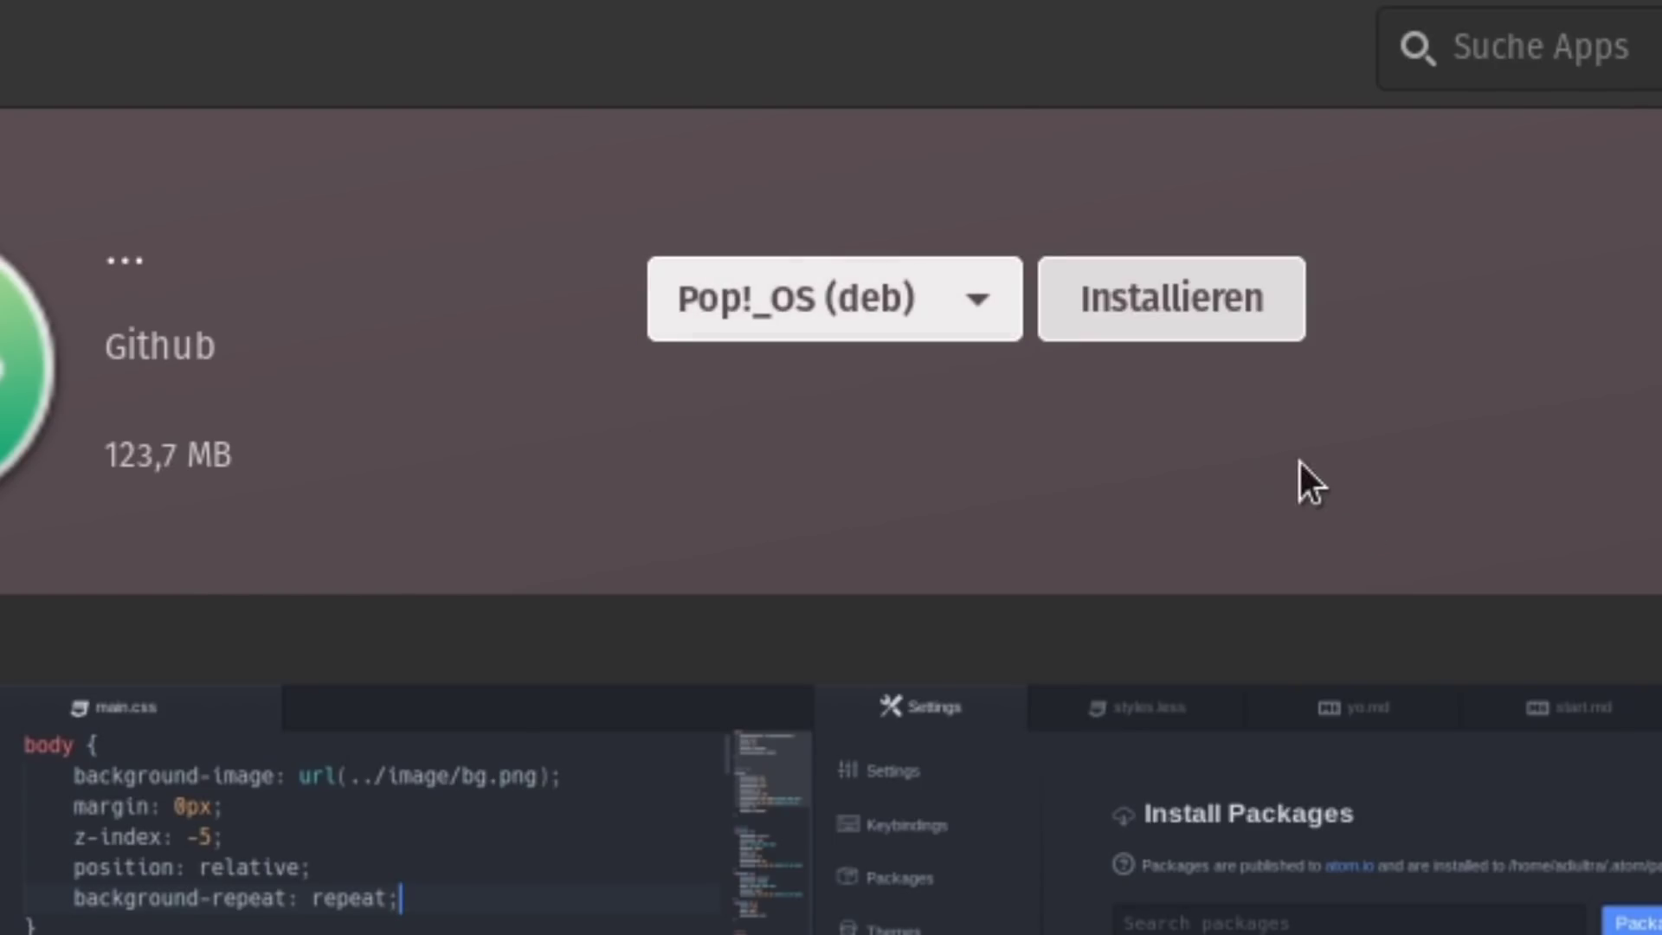
Compare Atom's package sources by switching to flathub (flatpak) and back to Pop!_OS (deb).
{"action": "left_click", "coordinate": [868, 337]}
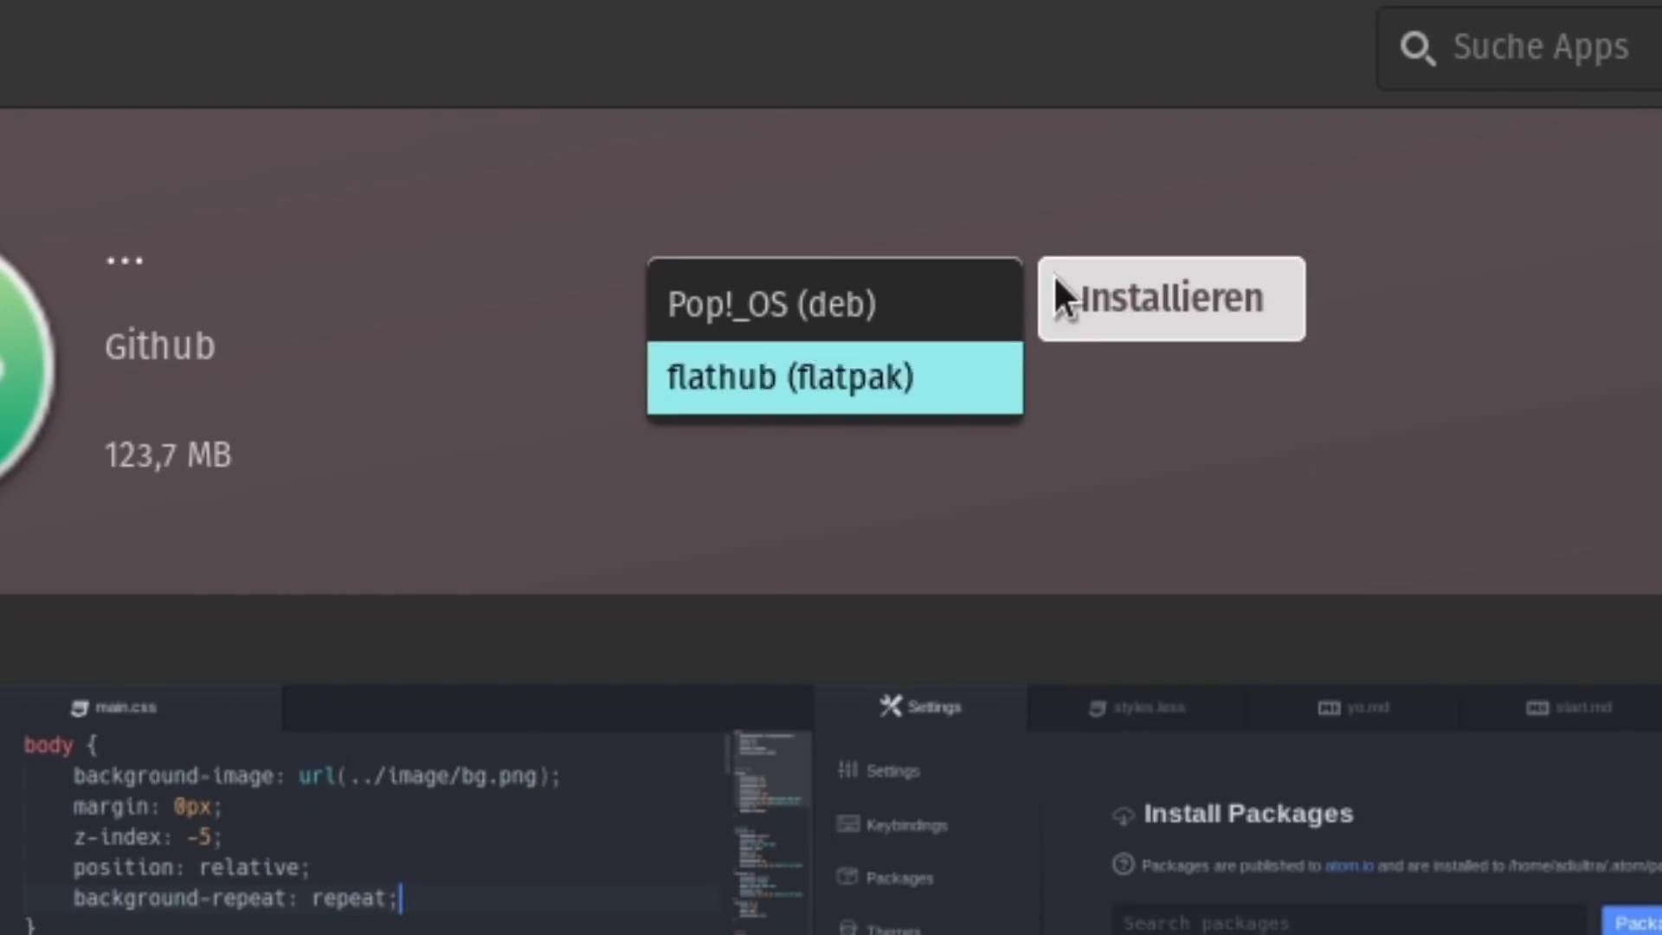
{"action": "left_click", "coordinate": [968, 375]}
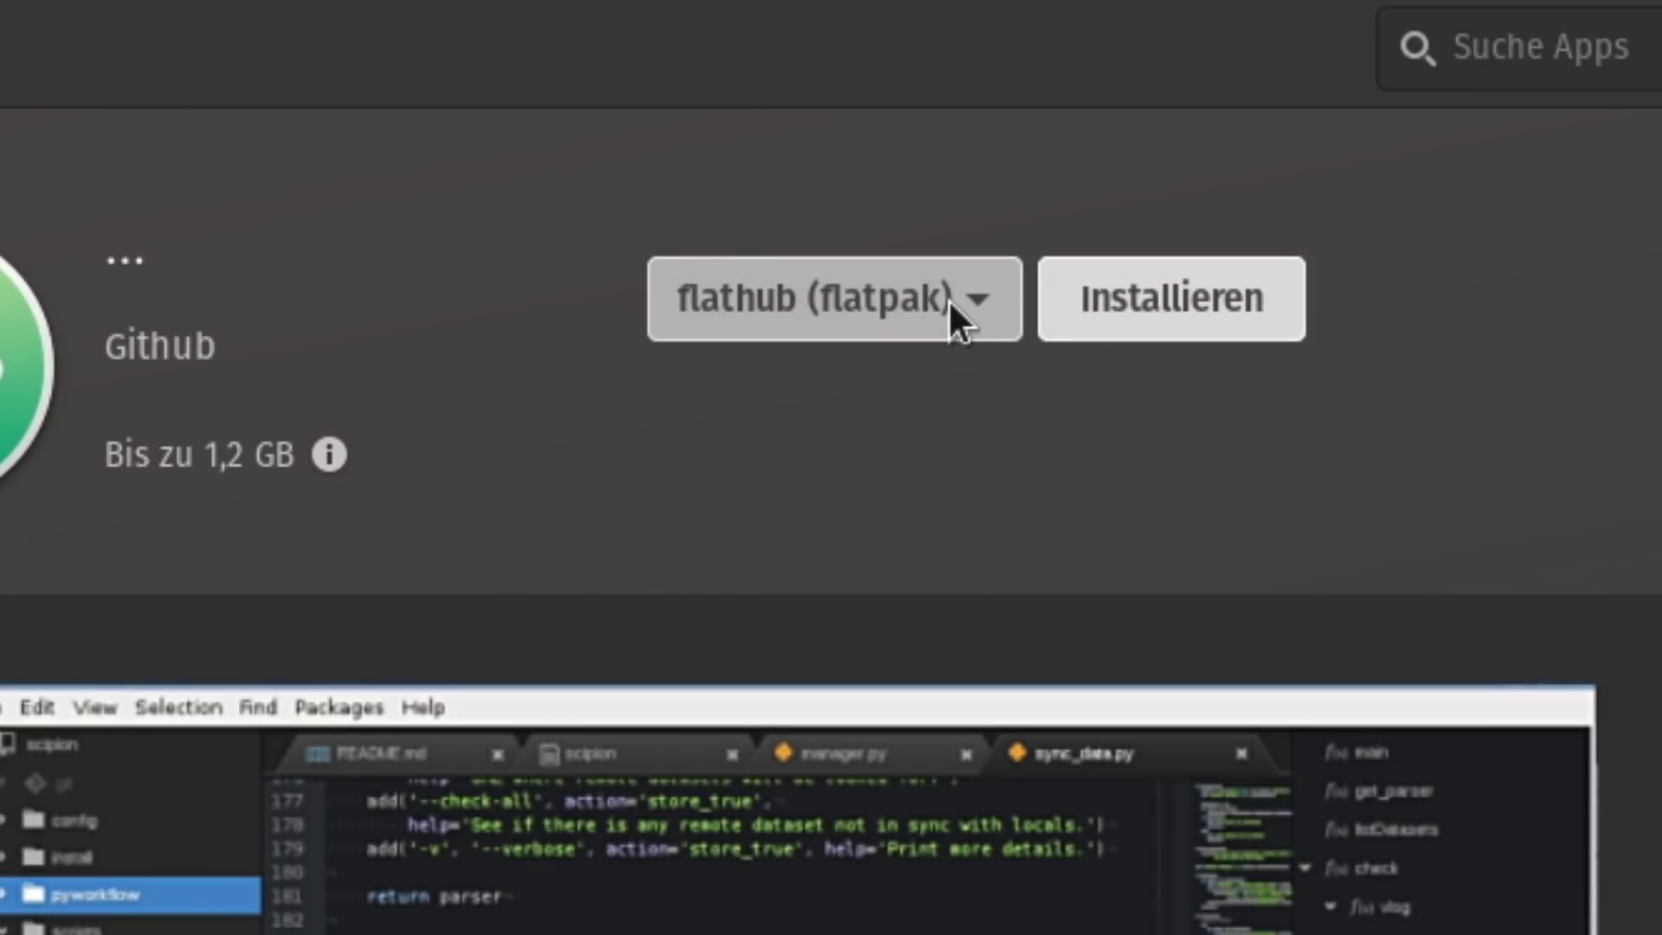
{"action": "left_click", "coordinate": [948, 299]}
{"action": "left_click", "coordinate": [917, 260]}
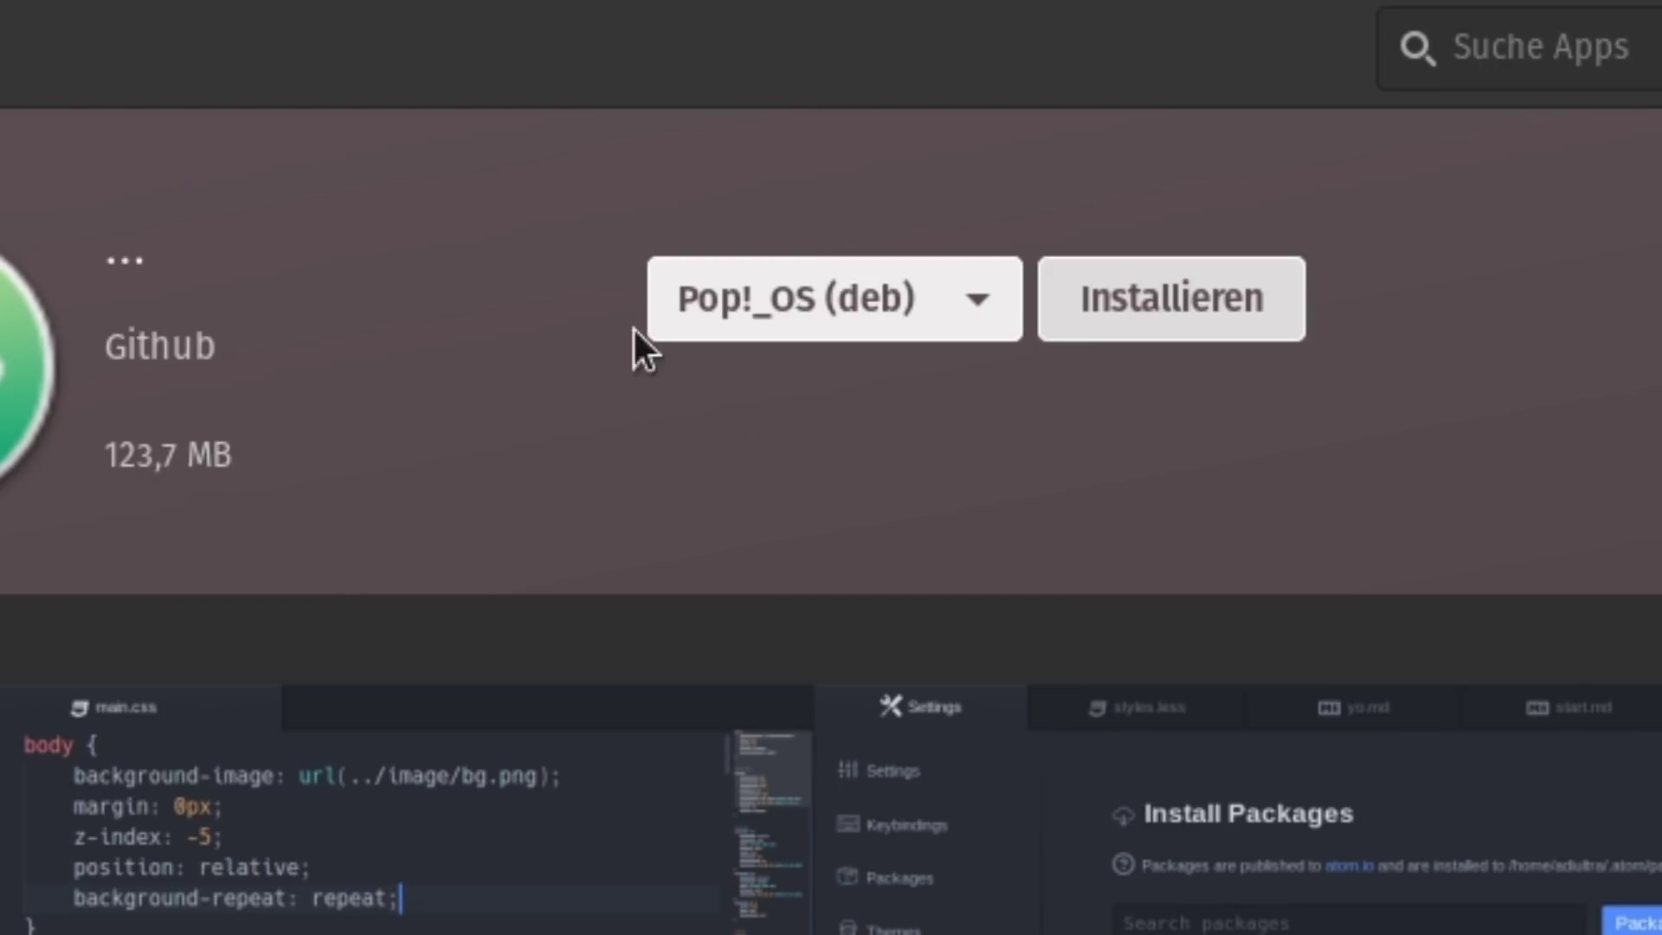
Select flathub (flatpak) as Atom's package source again and review its details page and source options.
{"action": "left_click", "coordinate": [942, 313]}
{"action": "left_click", "coordinate": [874, 402]}
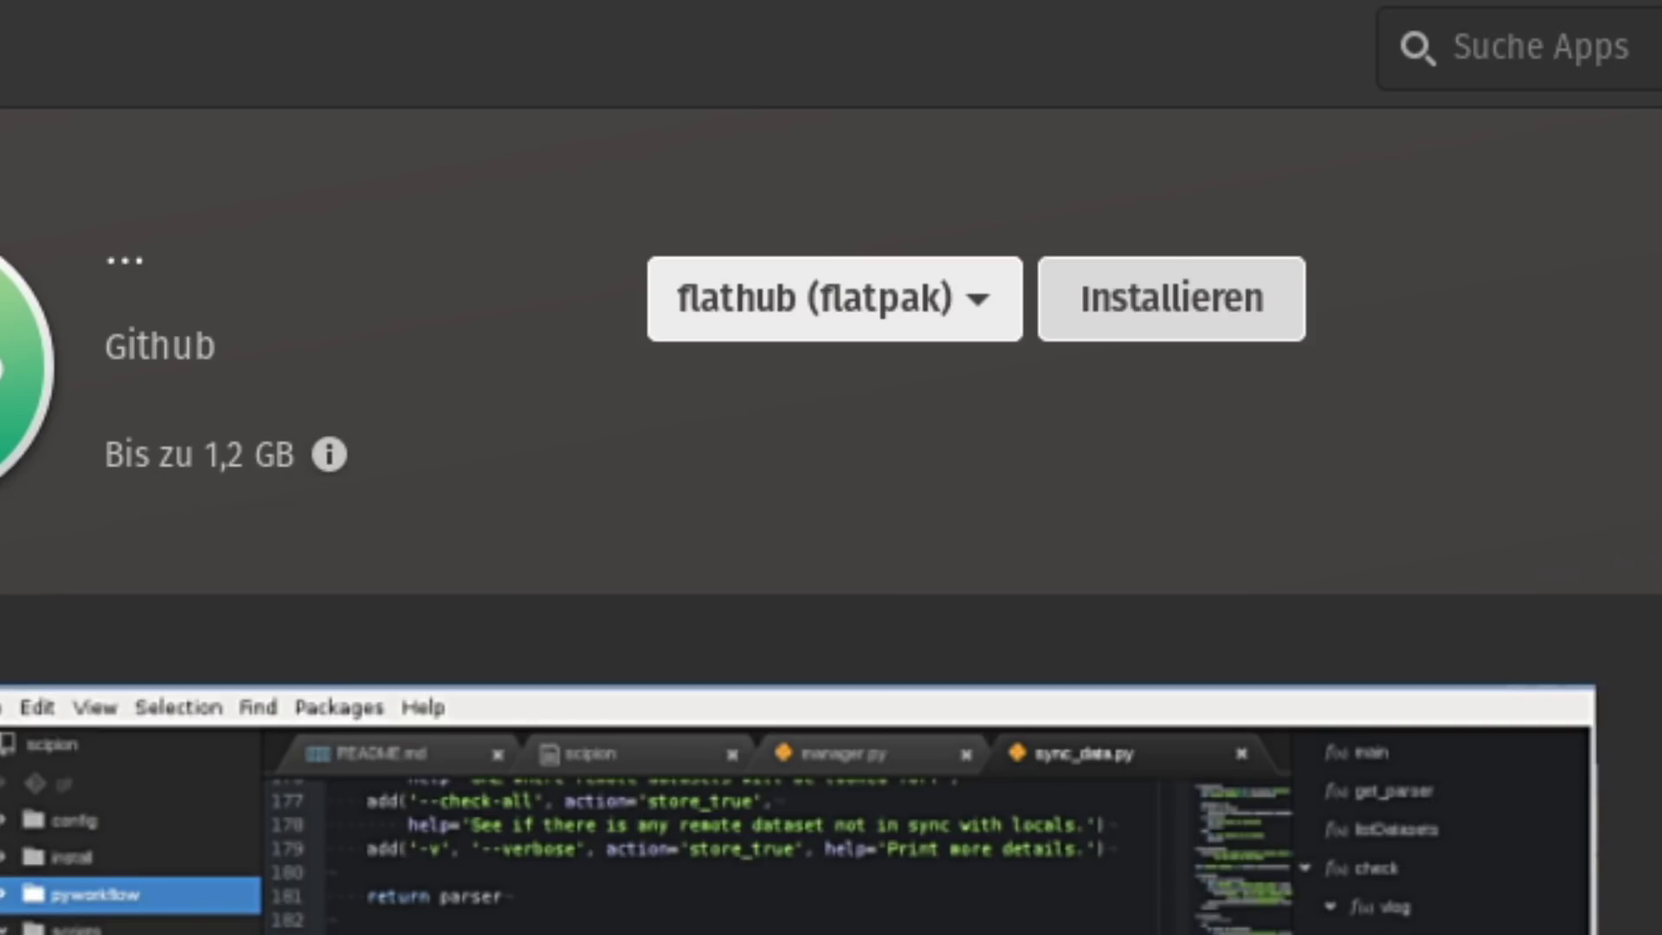
{"action": "scroll", "coordinate": [1020, 583], "scroll_direction": "down", "scroll_amount": 5}
{"action": "scroll", "coordinate": [1020, 583], "scroll_direction": "up", "scroll_amount": 5}
{"action": "left_click", "coordinate": [843, 268]}
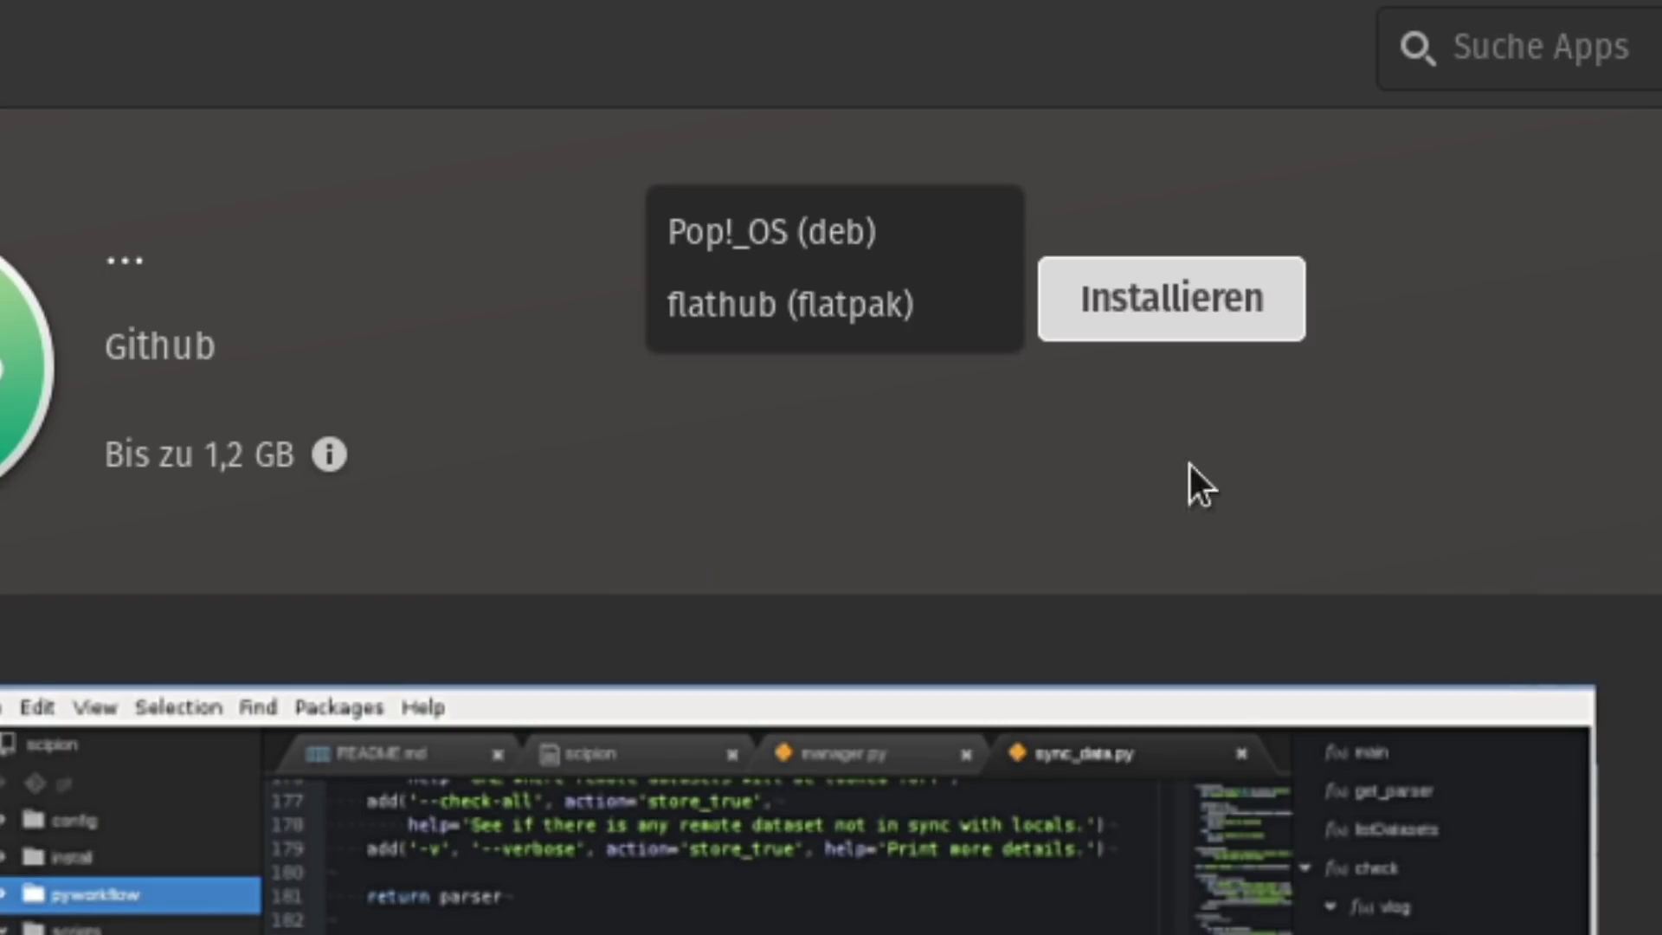
{"action": "left_click", "coordinate": [755, 308]}
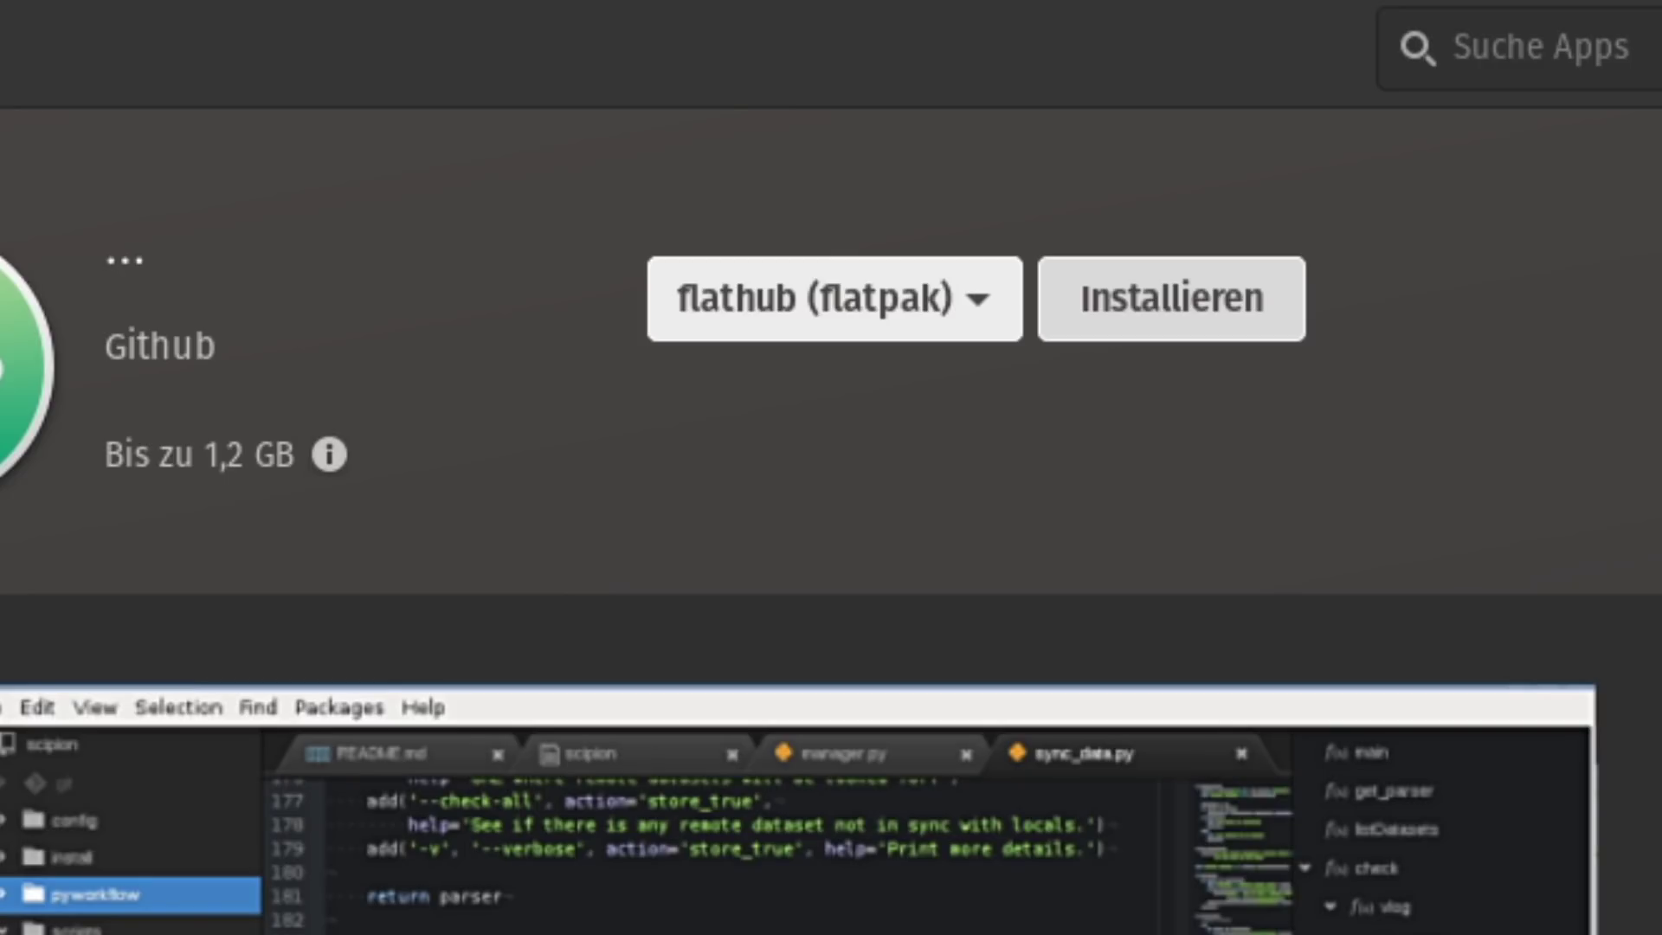
{"action": "left_click", "coordinate": [842, 304]}
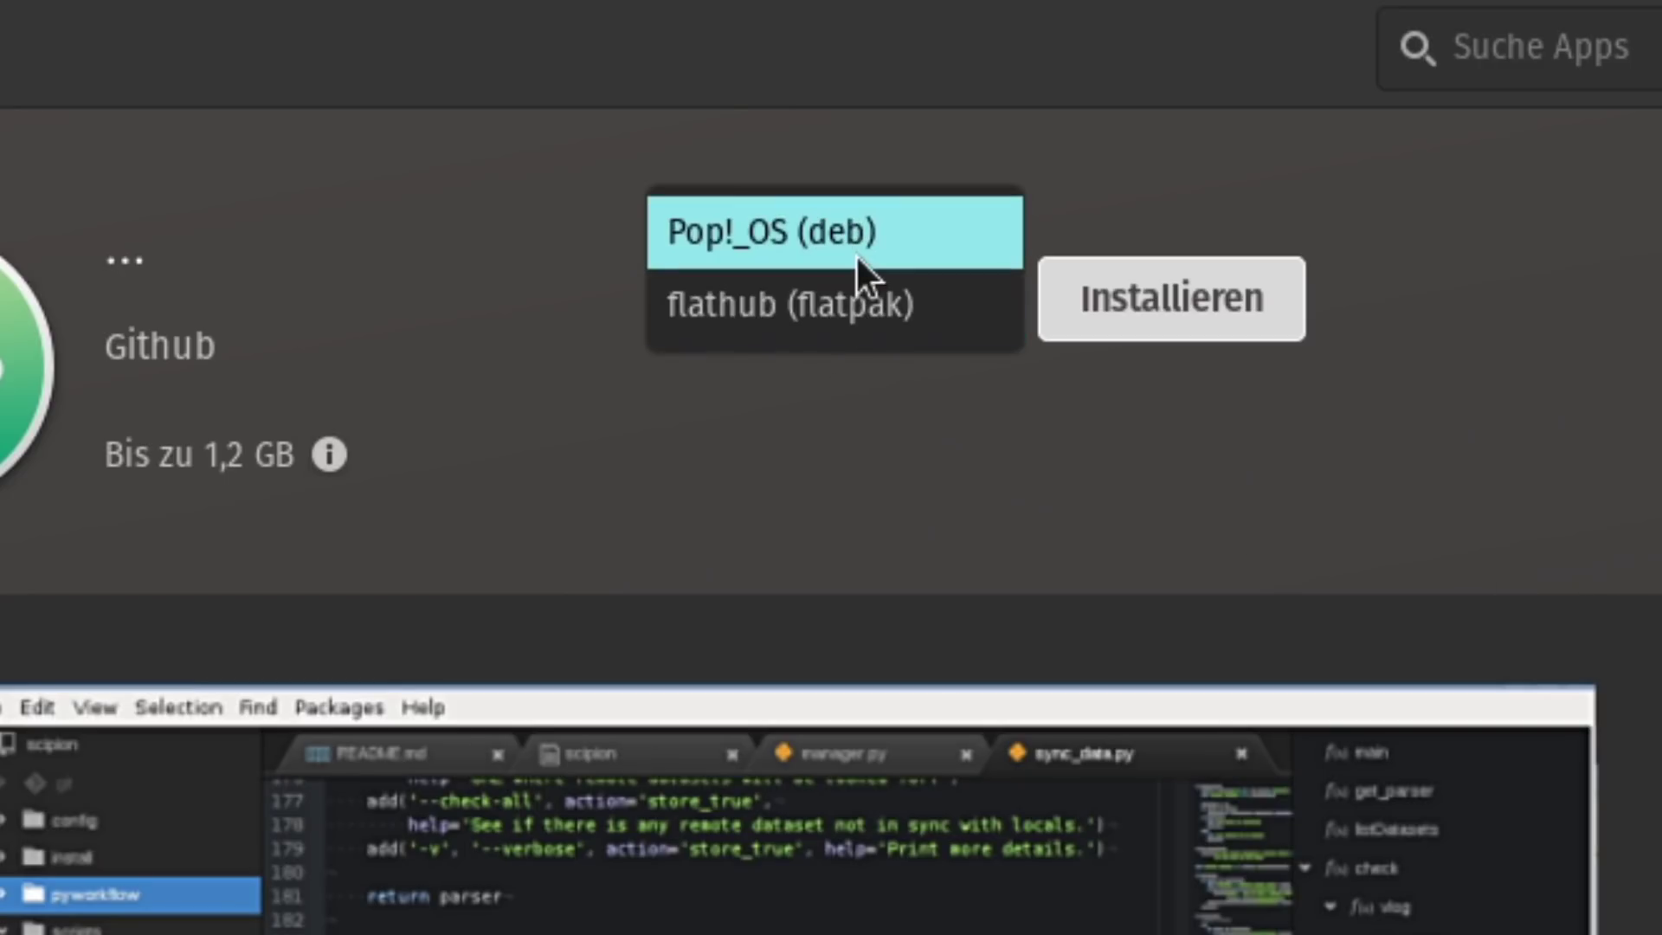
{"action": "left_click", "coordinate": [860, 271]}
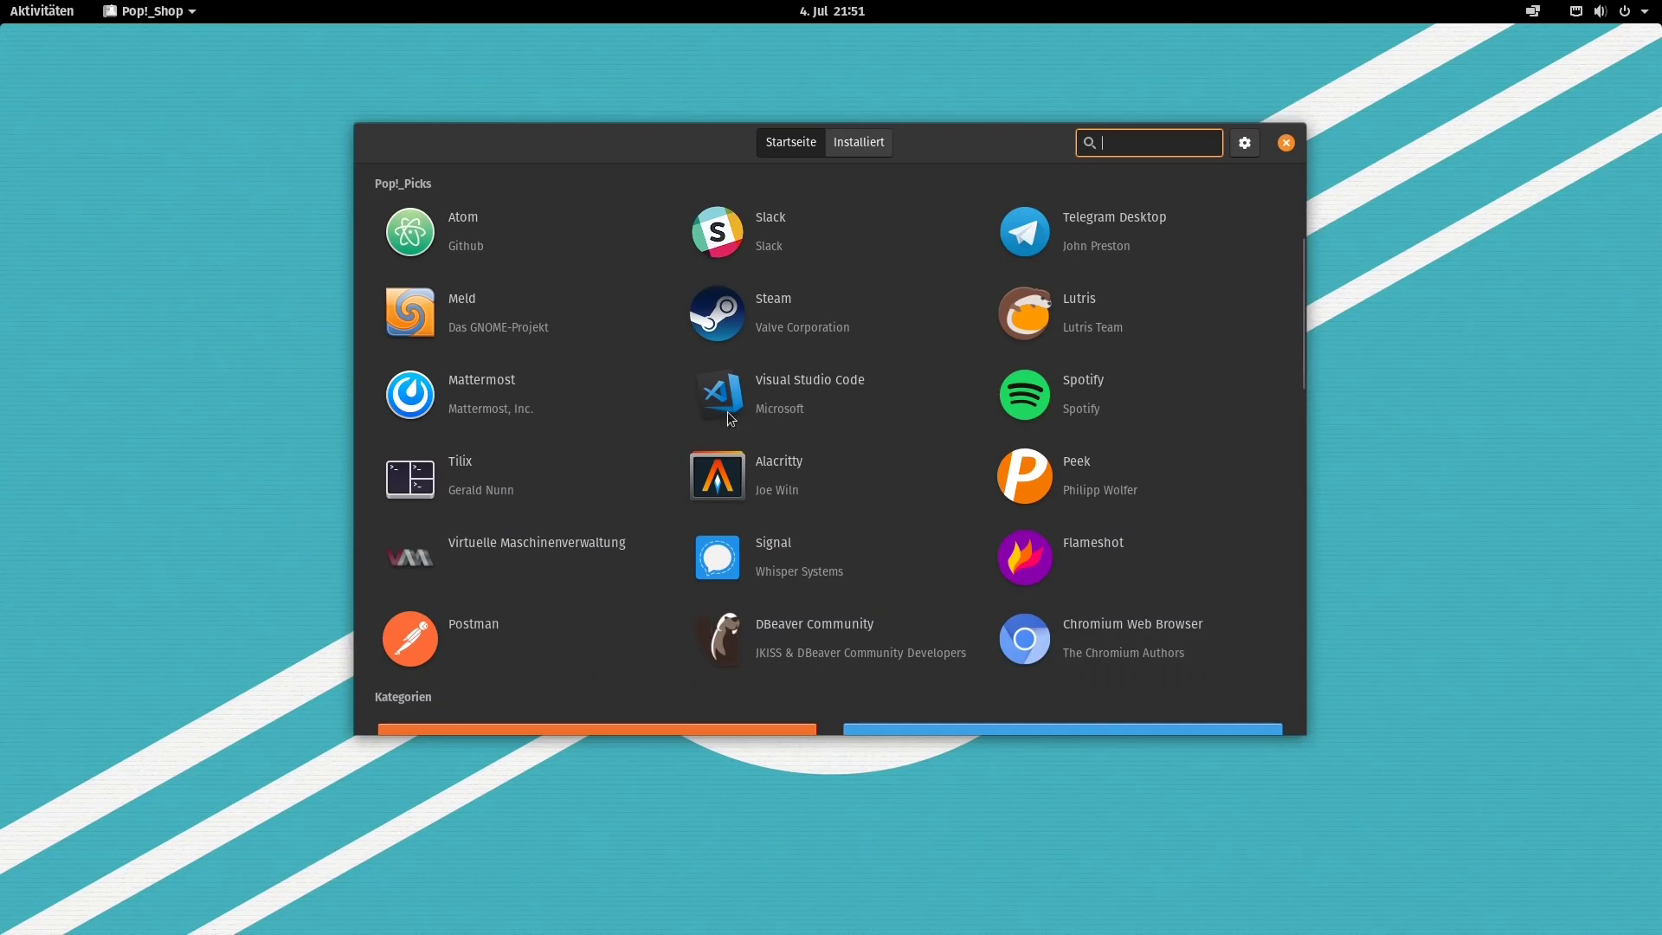
Look through the Startseite's software categories and the Installiert overview, and close Pop!_Shop.
{"action": "scroll", "coordinate": [1238, 543], "scroll_direction": "down", "scroll_amount": 5}
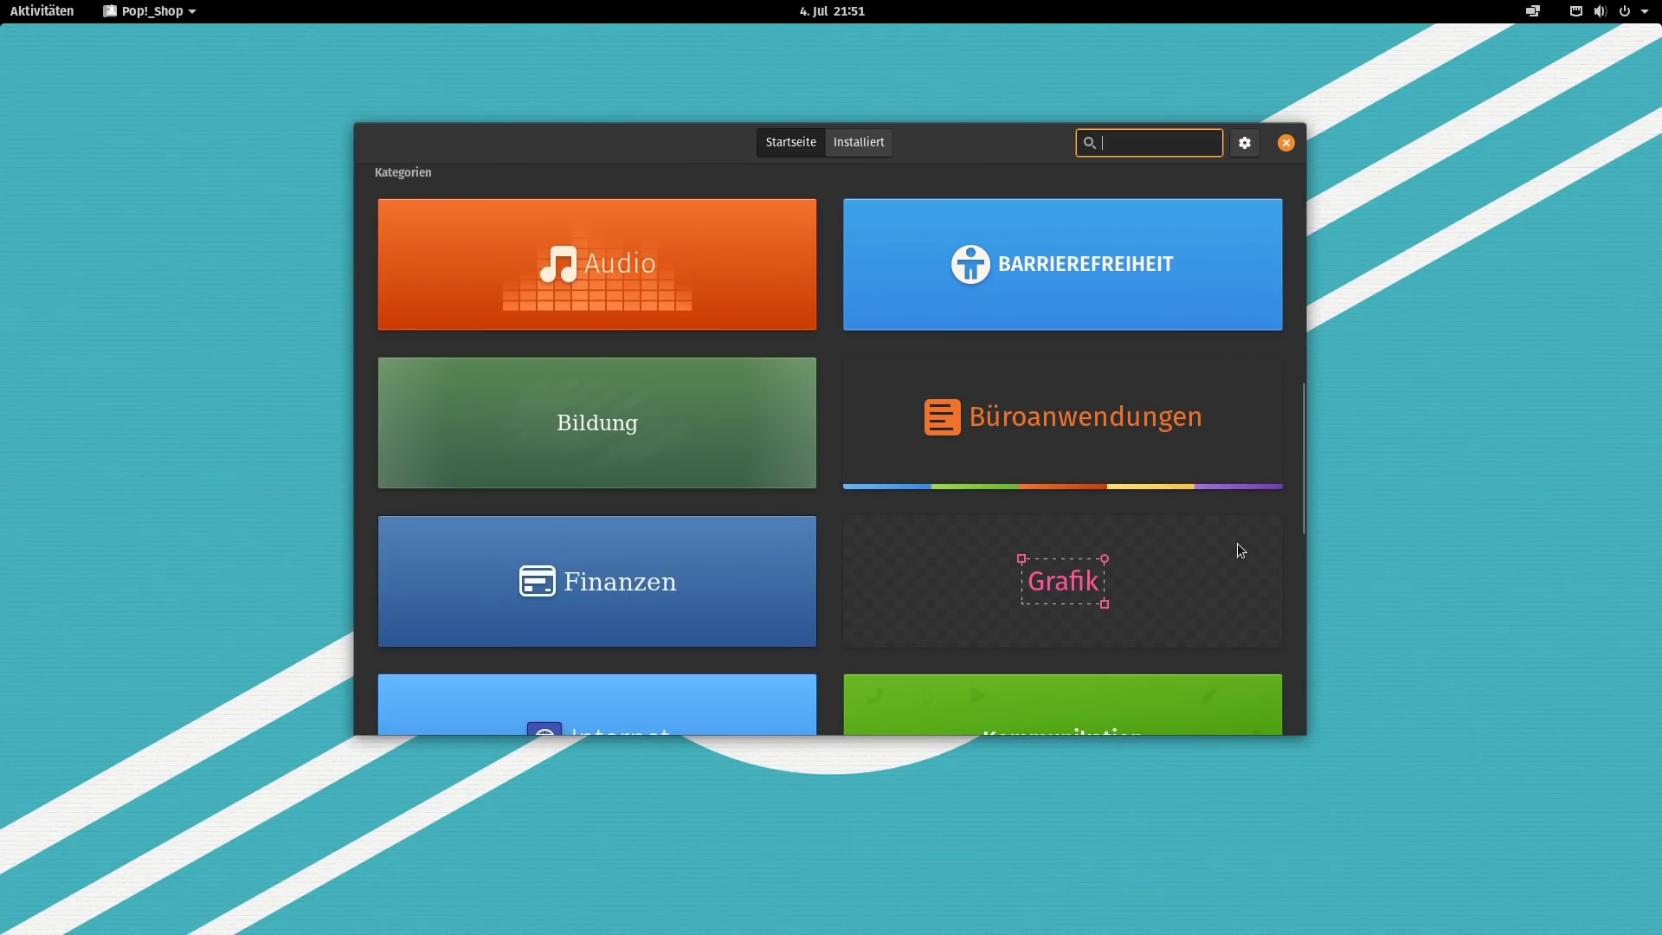
{"action": "scroll", "coordinate": [1239, 544], "scroll_direction": "down", "scroll_amount": 5}
{"action": "scroll", "coordinate": [1237, 550], "scroll_direction": "down", "scroll_amount": 2}
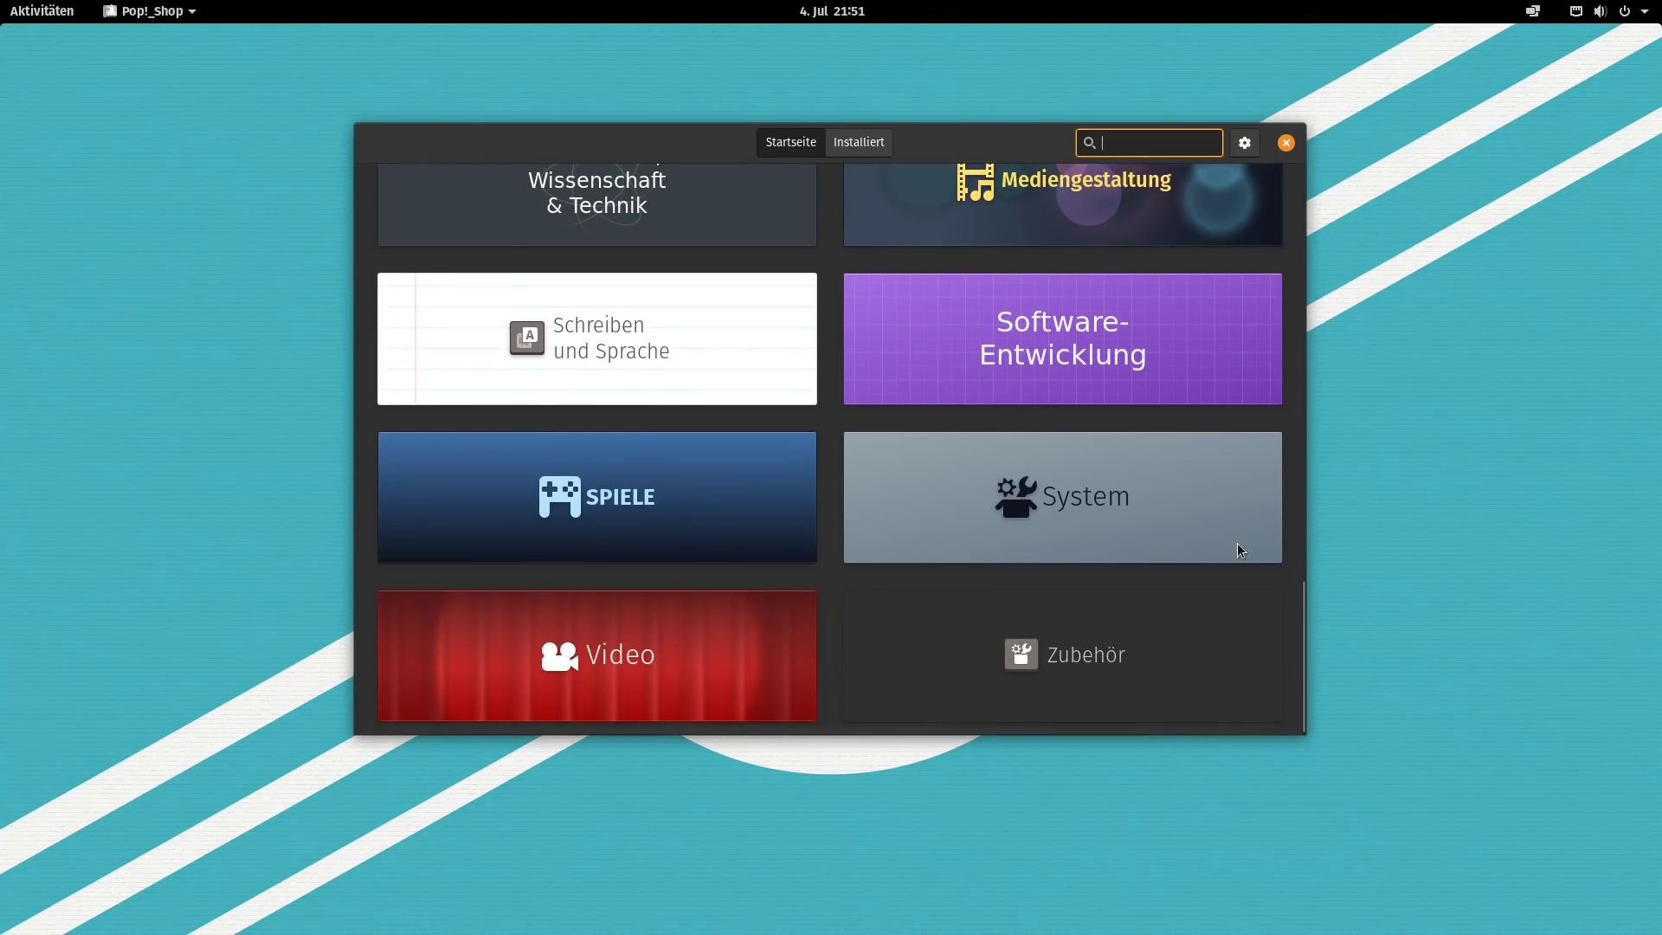
{"action": "left_click", "coordinate": [859, 142]}
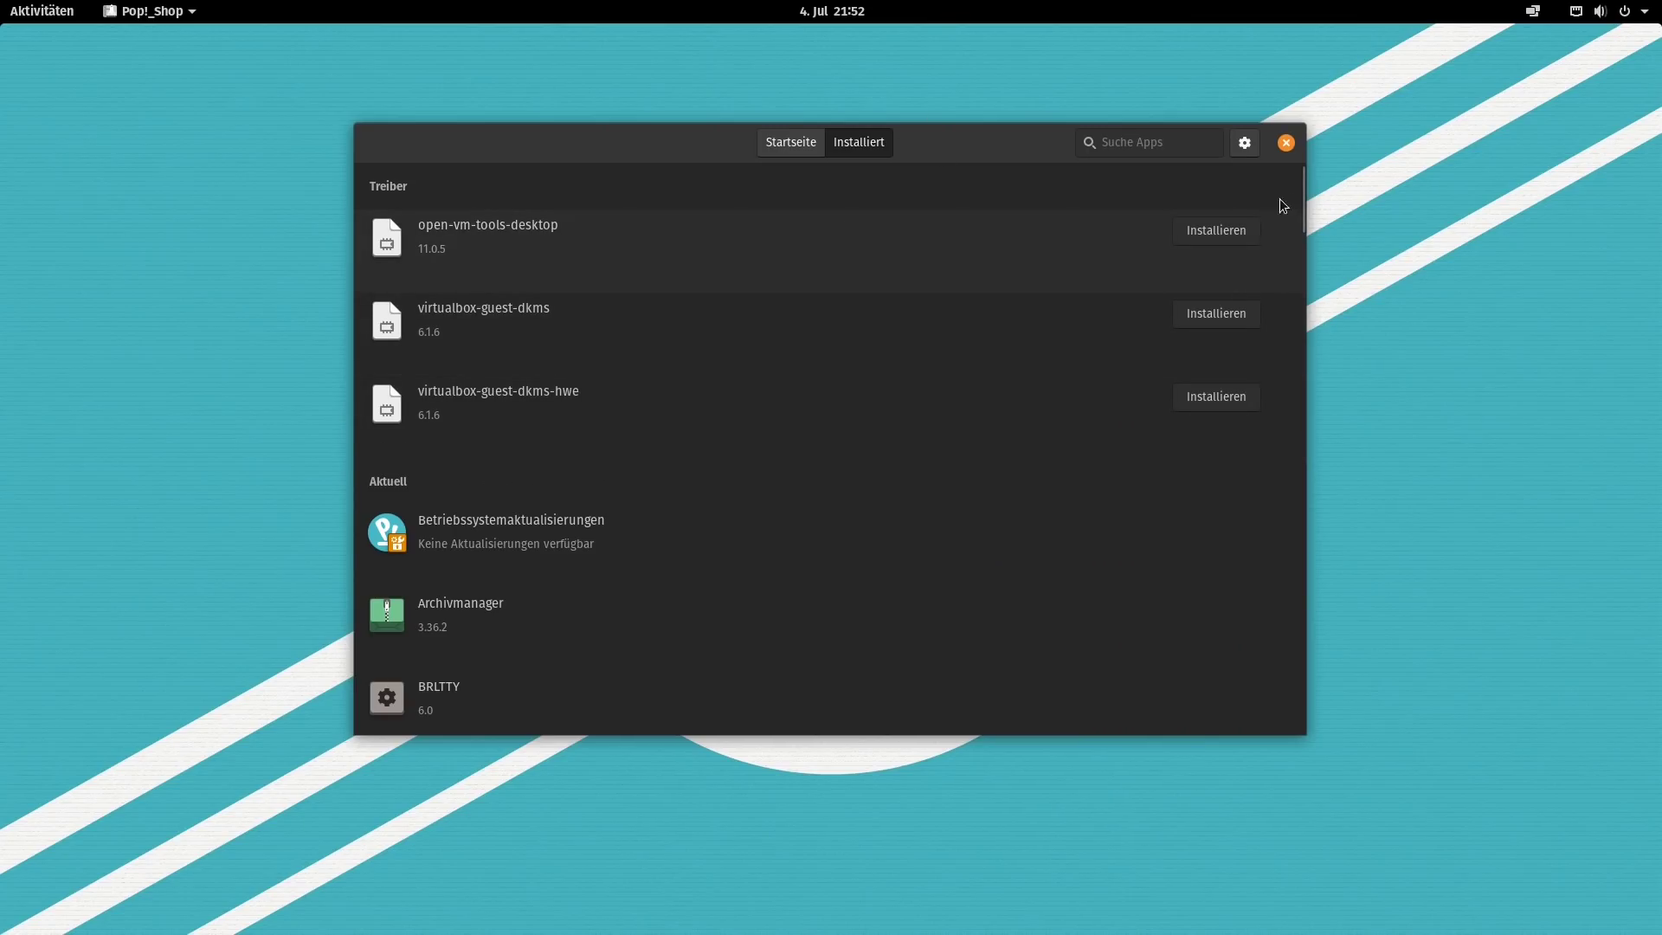
{"action": "left_click", "coordinate": [1286, 142]}
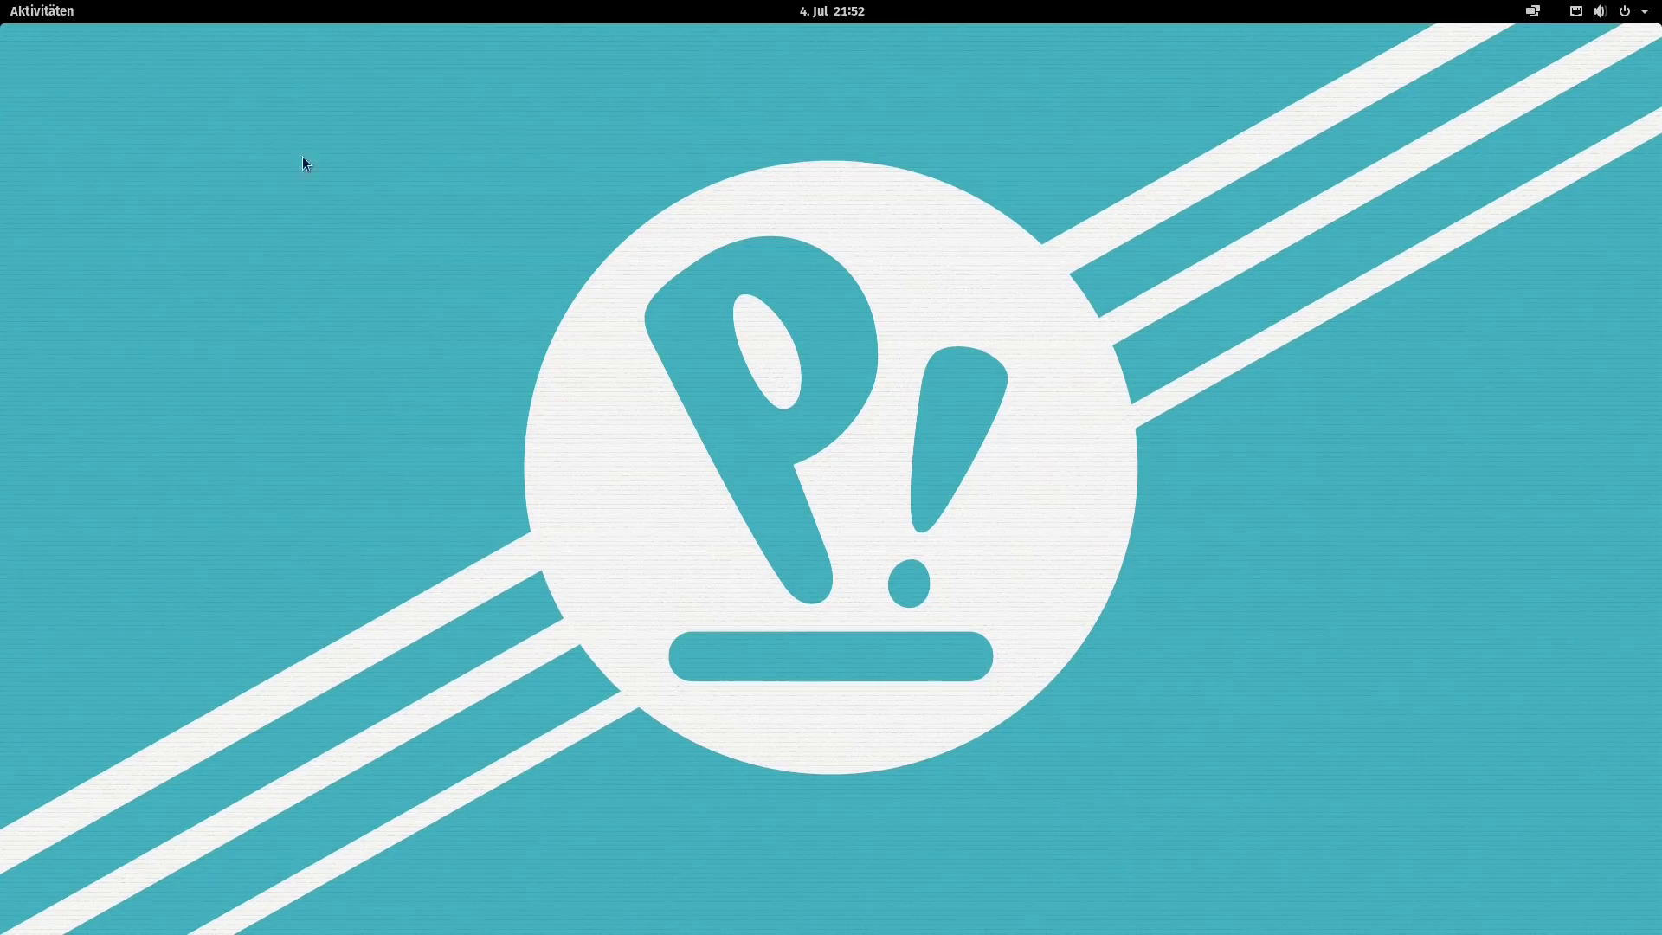
Open Terminal, move its window towards the screen's centre, and query the kernel release with uname -r, clearing the output after reading it.
{"action": "left_click", "coordinate": [41, 12]}
{"action": "left_click", "coordinate": [40, 500]}
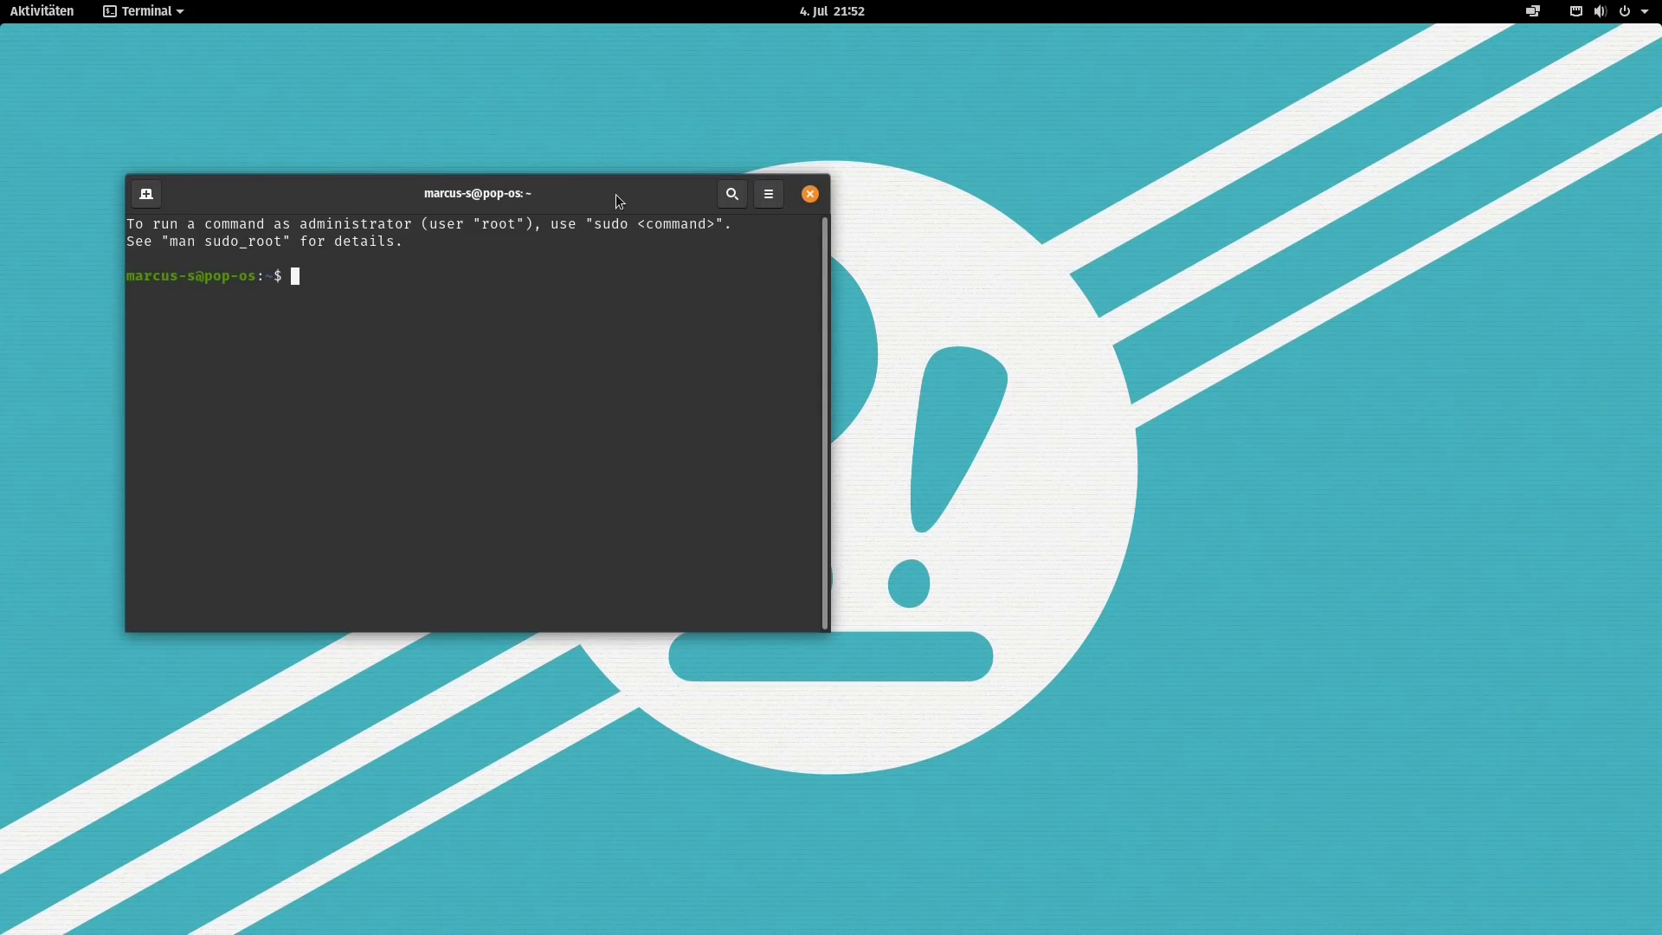
{"action": "left_click_drag", "start_coordinate": [615, 194], "coordinate": [936, 139]}
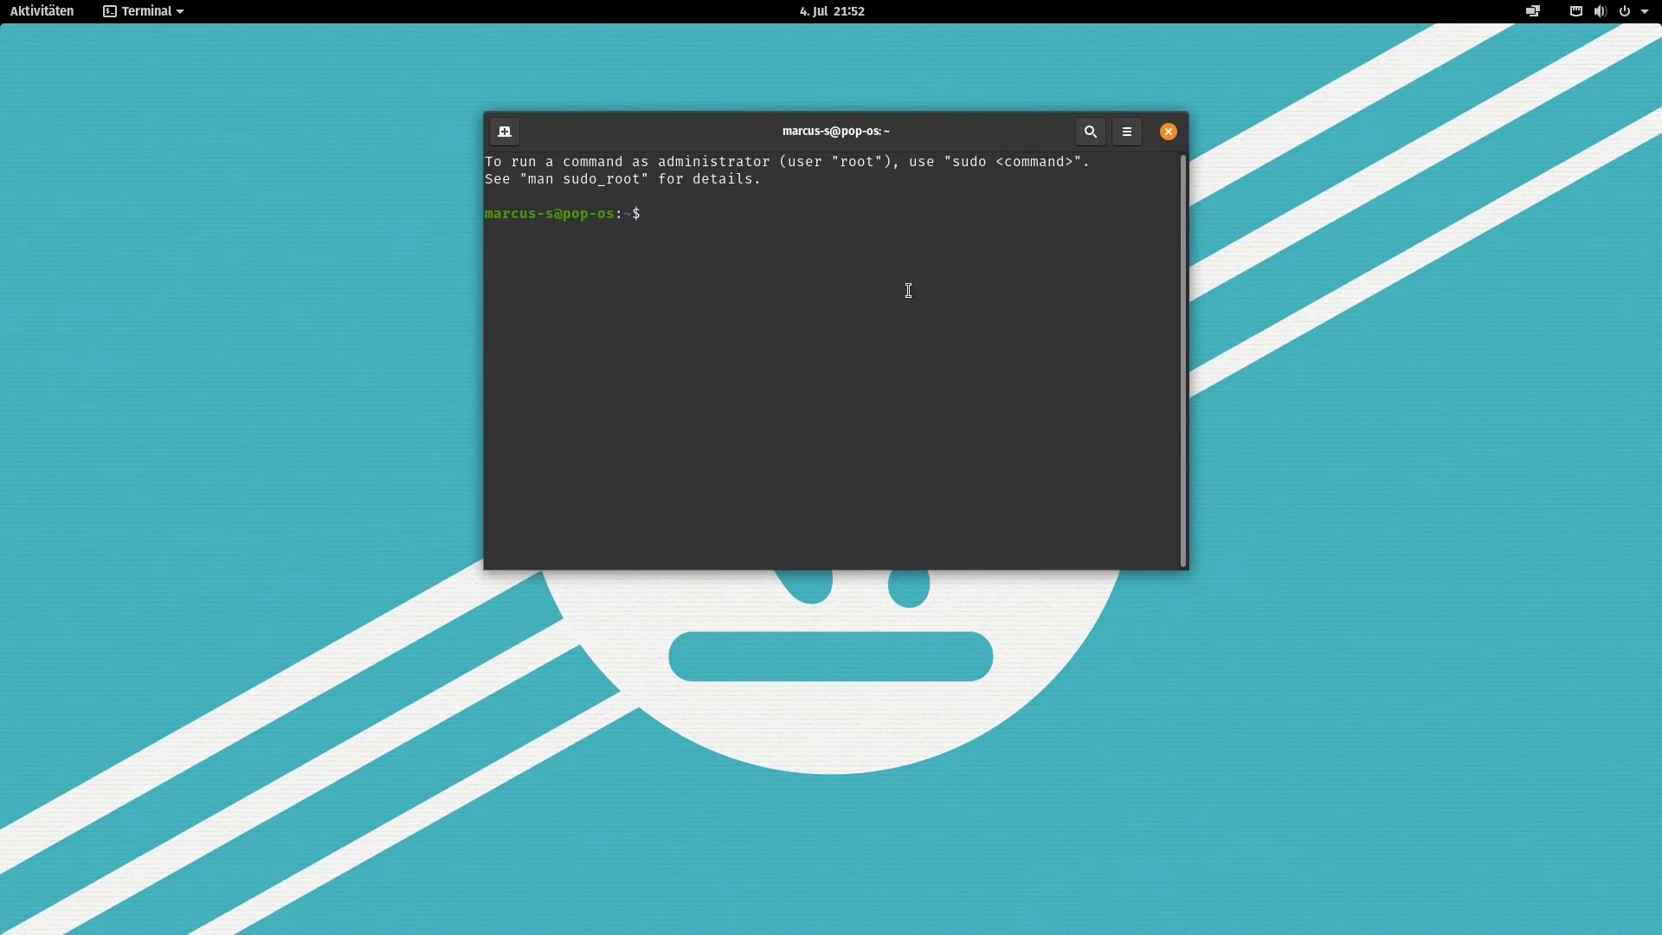
{"action": "type", "text": "uname -r"}
{"action": "key", "text": "Return"}
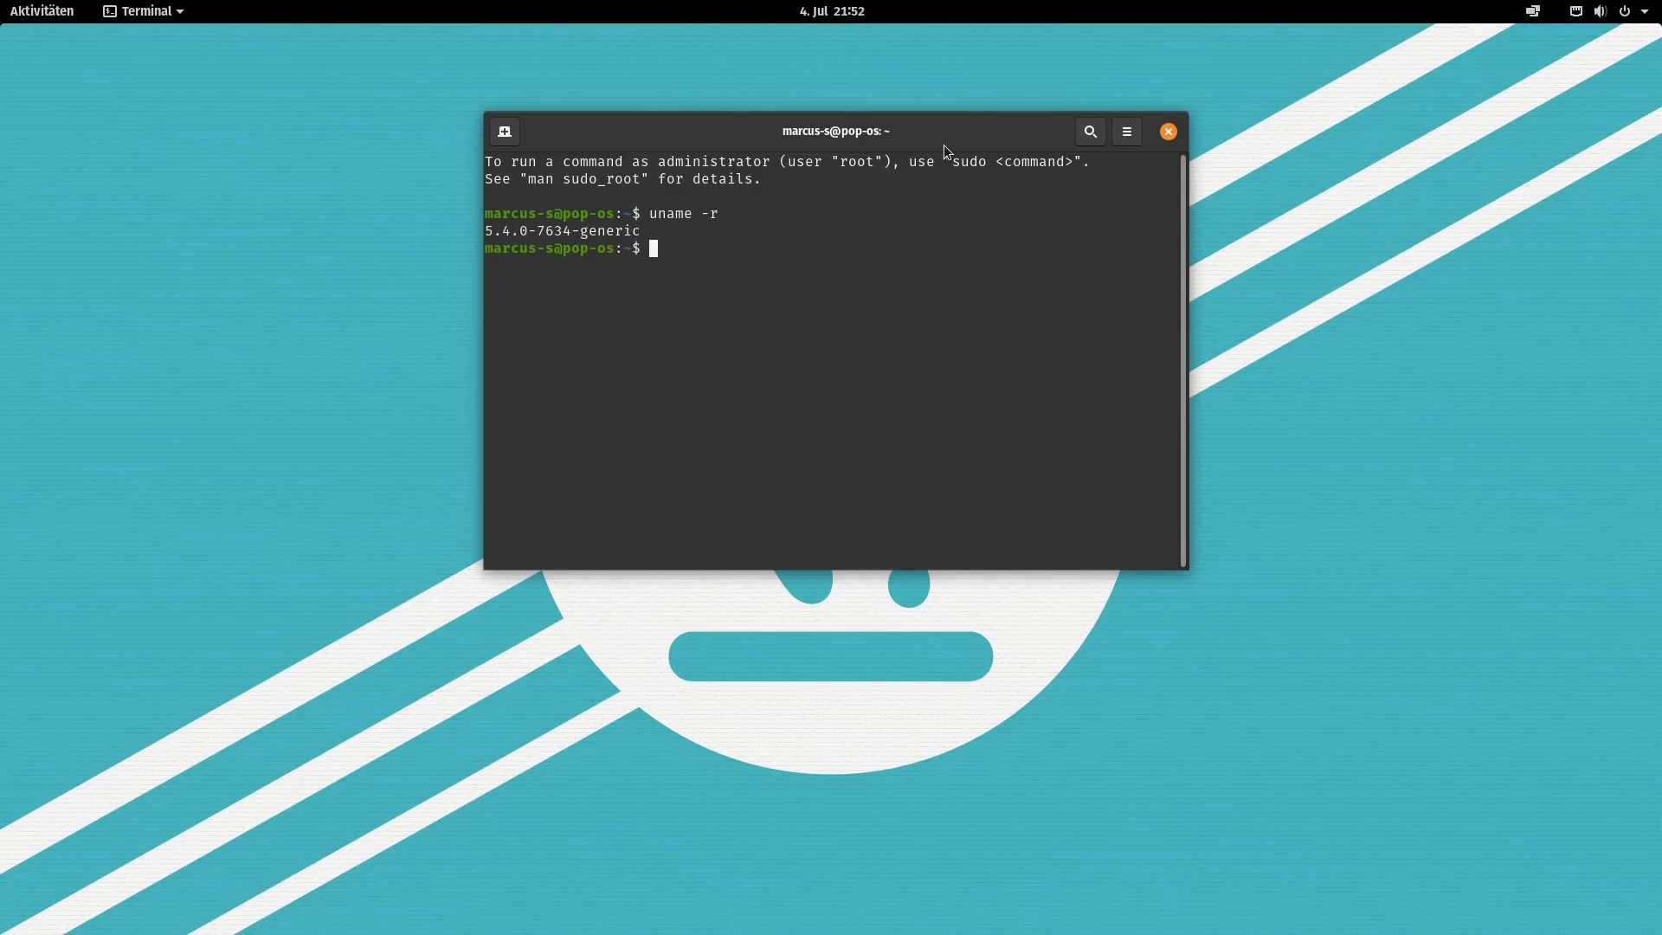
{"action": "type", "text": "clear"}
{"action": "key", "text": "Return"}
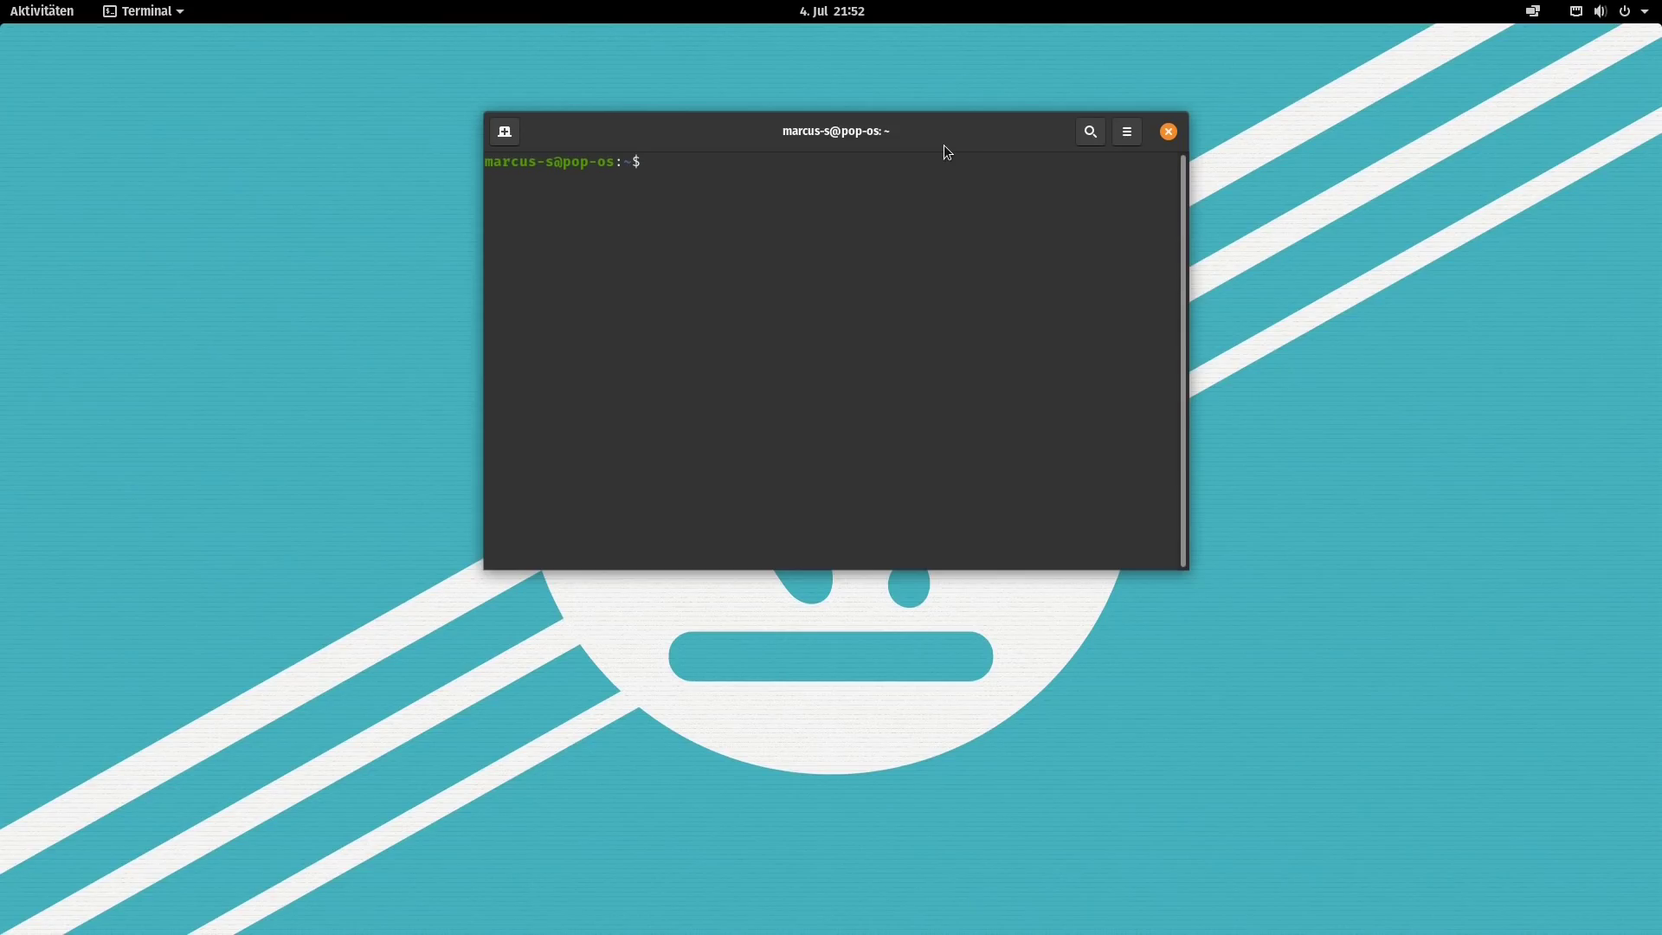
Enlarge the terminal window and run apt search blender, highlight the version of the blender package, and clear the output.
{"action": "left_click_drag", "start_coordinate": [1189, 578], "coordinate": [1511, 789]}
{"action": "type", "text": "apt s"}
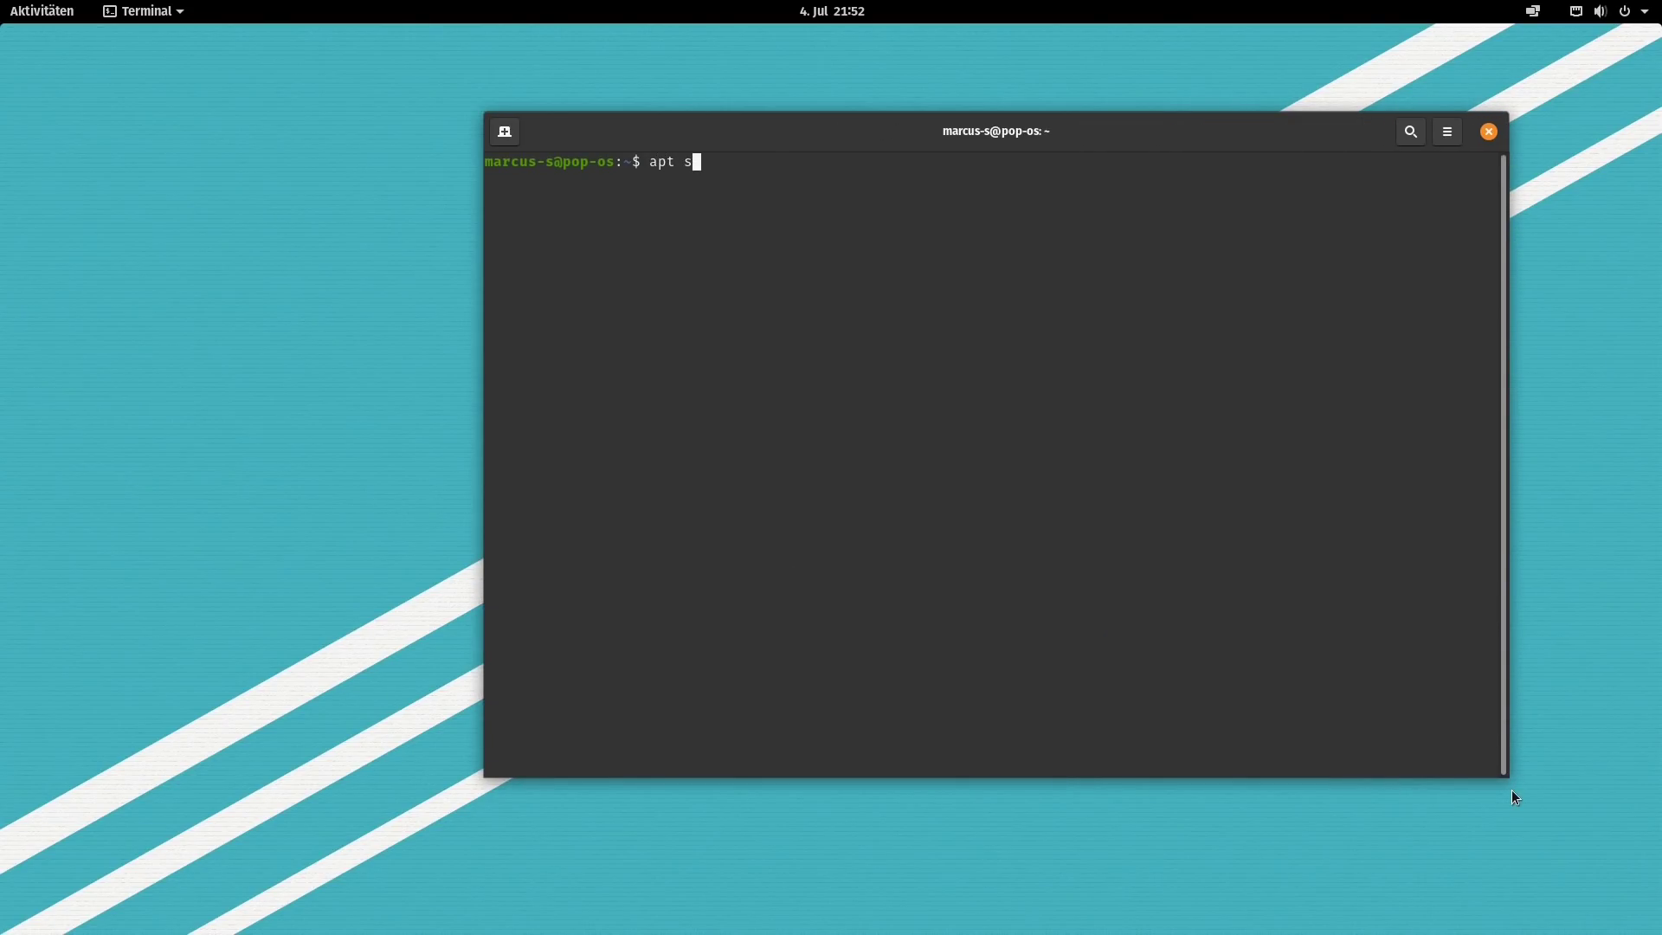
{"action": "type", "text": "earch blender"}
{"action": "key", "text": "Return"}
{"action": "left_click_drag", "start_coordinate": [606, 213], "coordinate": [645, 218]}
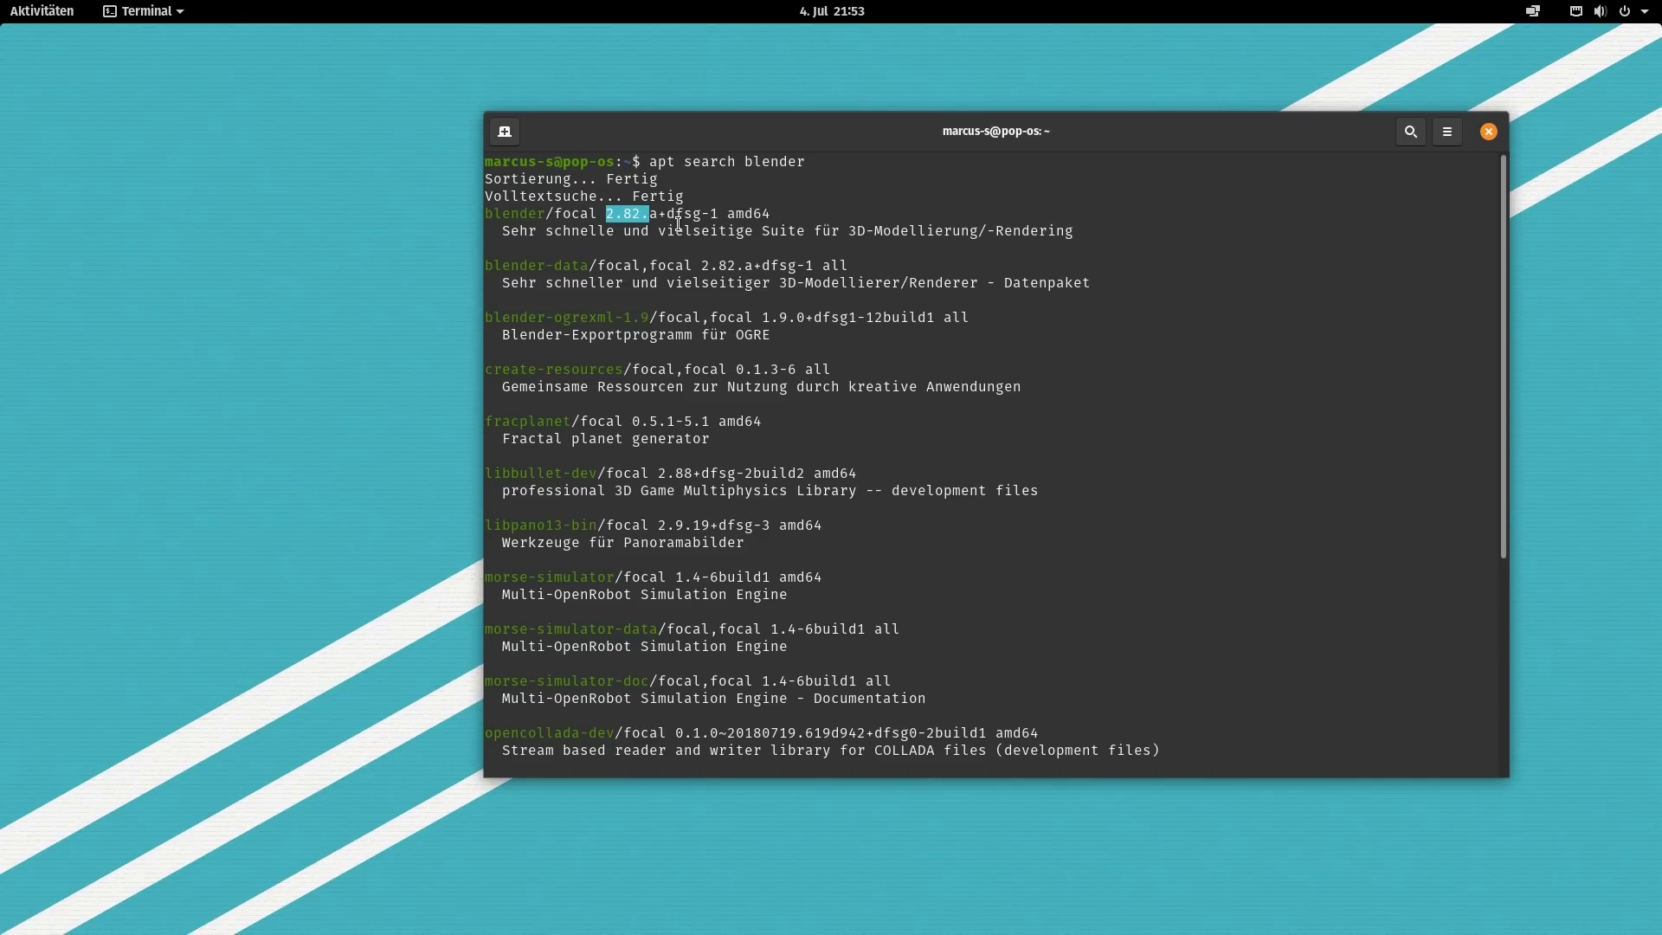
{"action": "scroll", "coordinate": [681, 221], "scroll_direction": "down", "scroll_amount": 5}
{"action": "type", "text": "clear"}
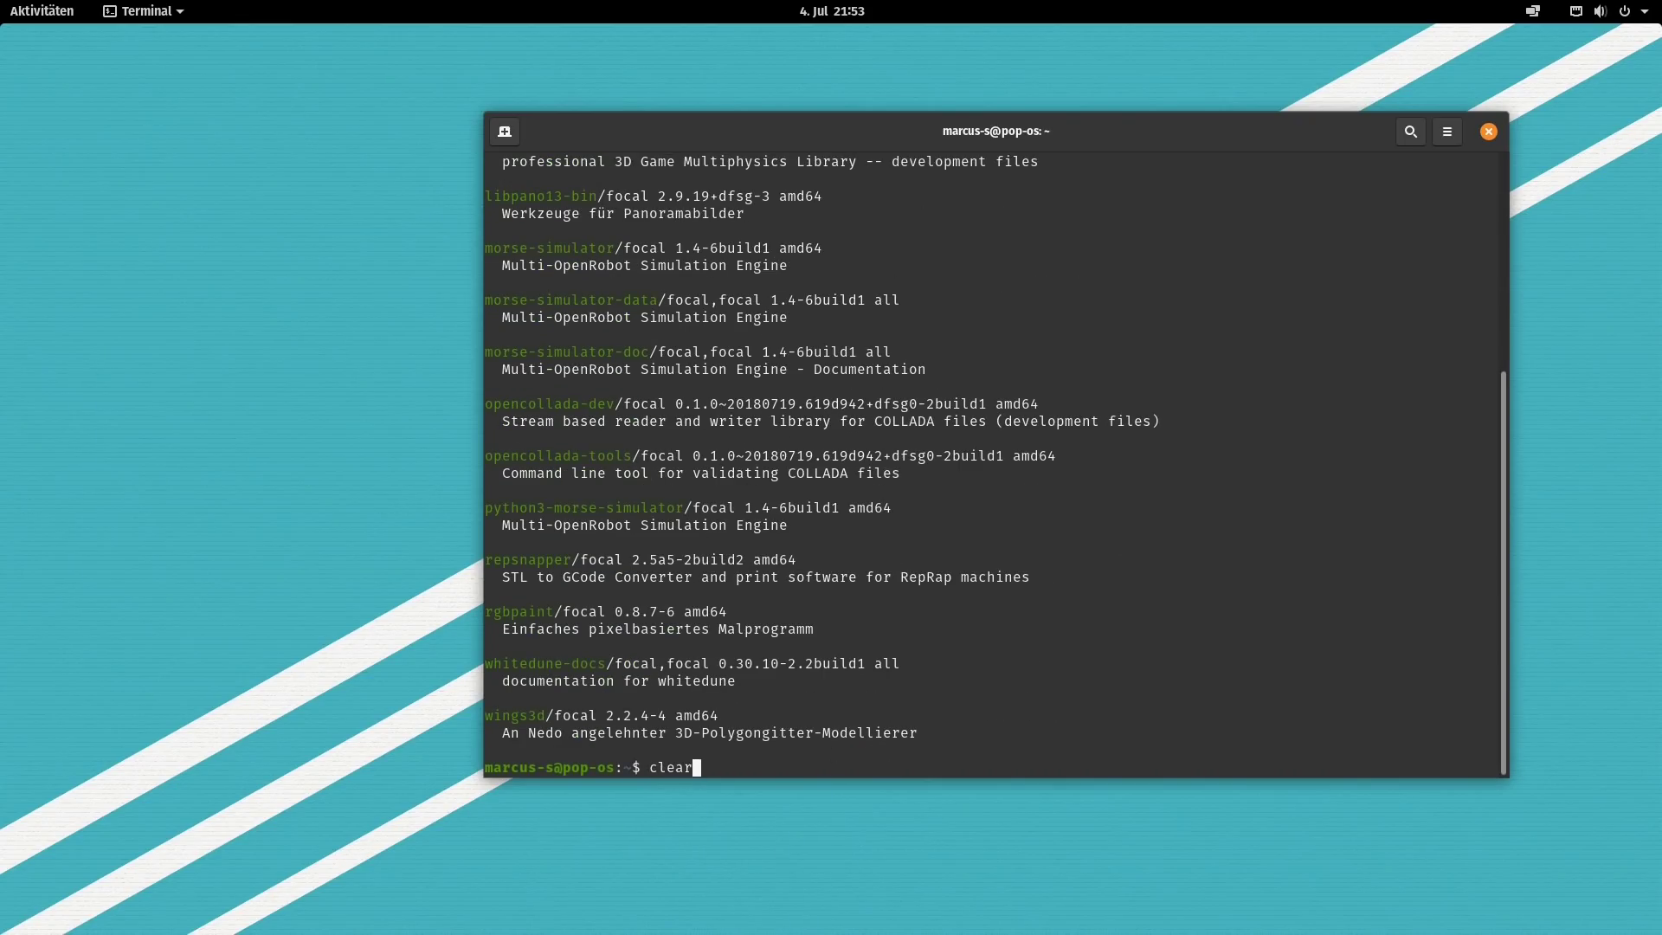
{"action": "key", "text": "Return"}
Run apt search gimp, highlight the gimp package's name and version in the results, and clear the terminal.
{"action": "type", "text": "apt se"}
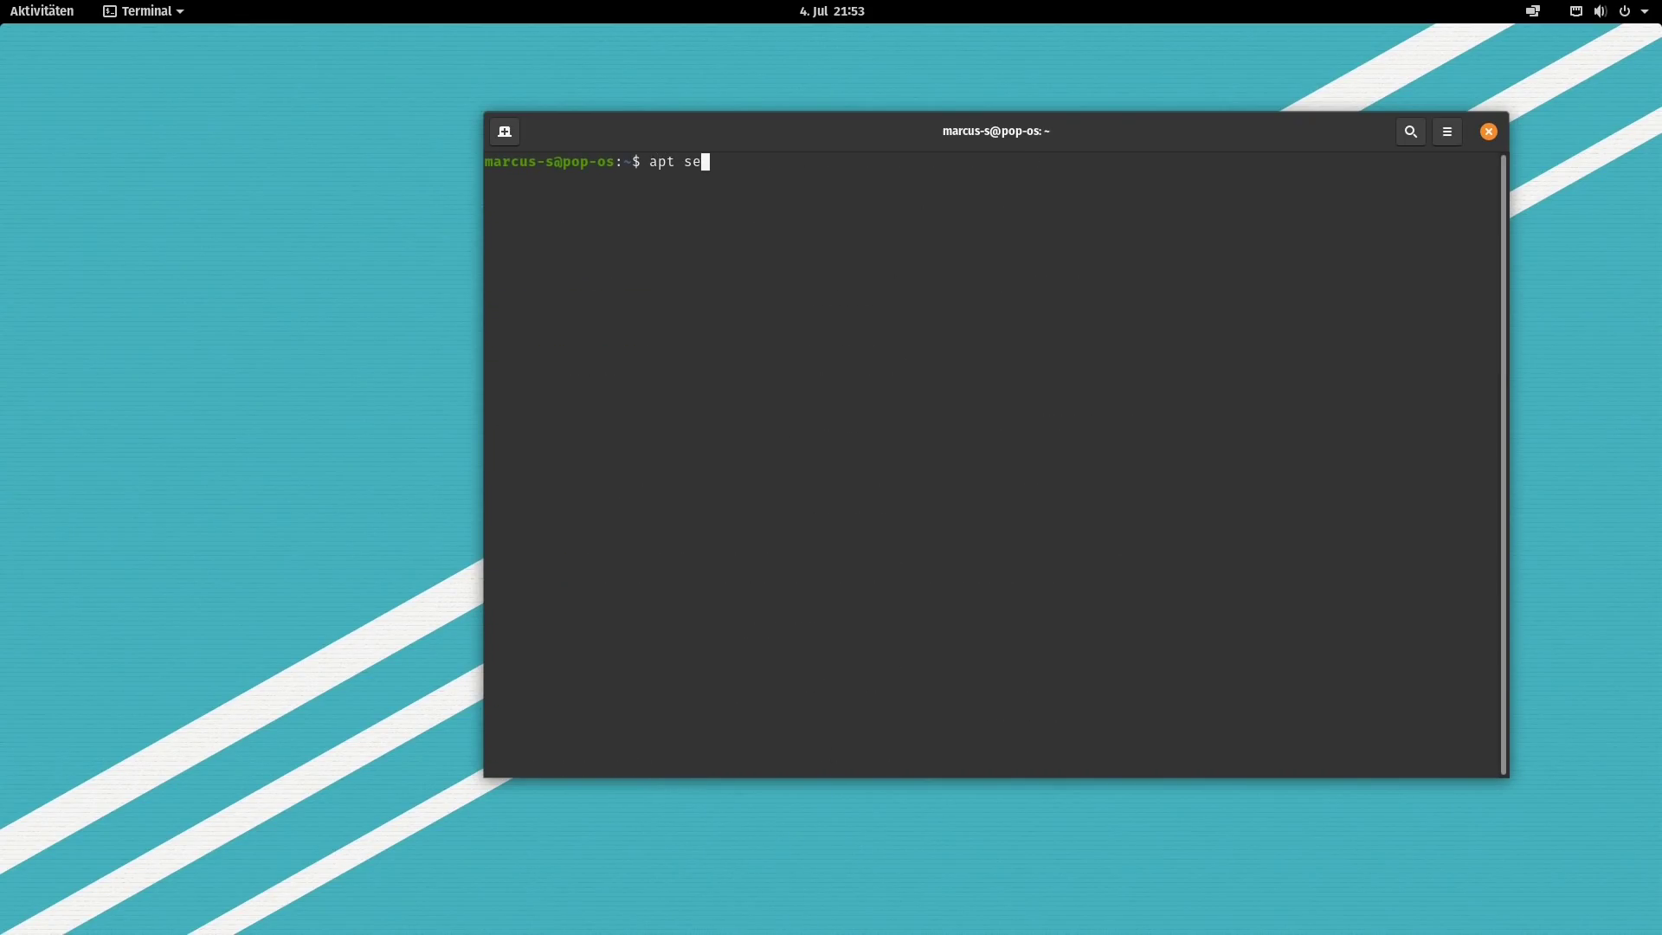
{"action": "type", "text": "arch gimp"}
{"action": "key", "text": "Return"}
{"action": "scroll", "coordinate": [691, 264], "scroll_direction": "up", "scroll_amount": 10}
{"action": "scroll", "coordinate": [692, 264], "scroll_direction": "up", "scroll_amount": 15}
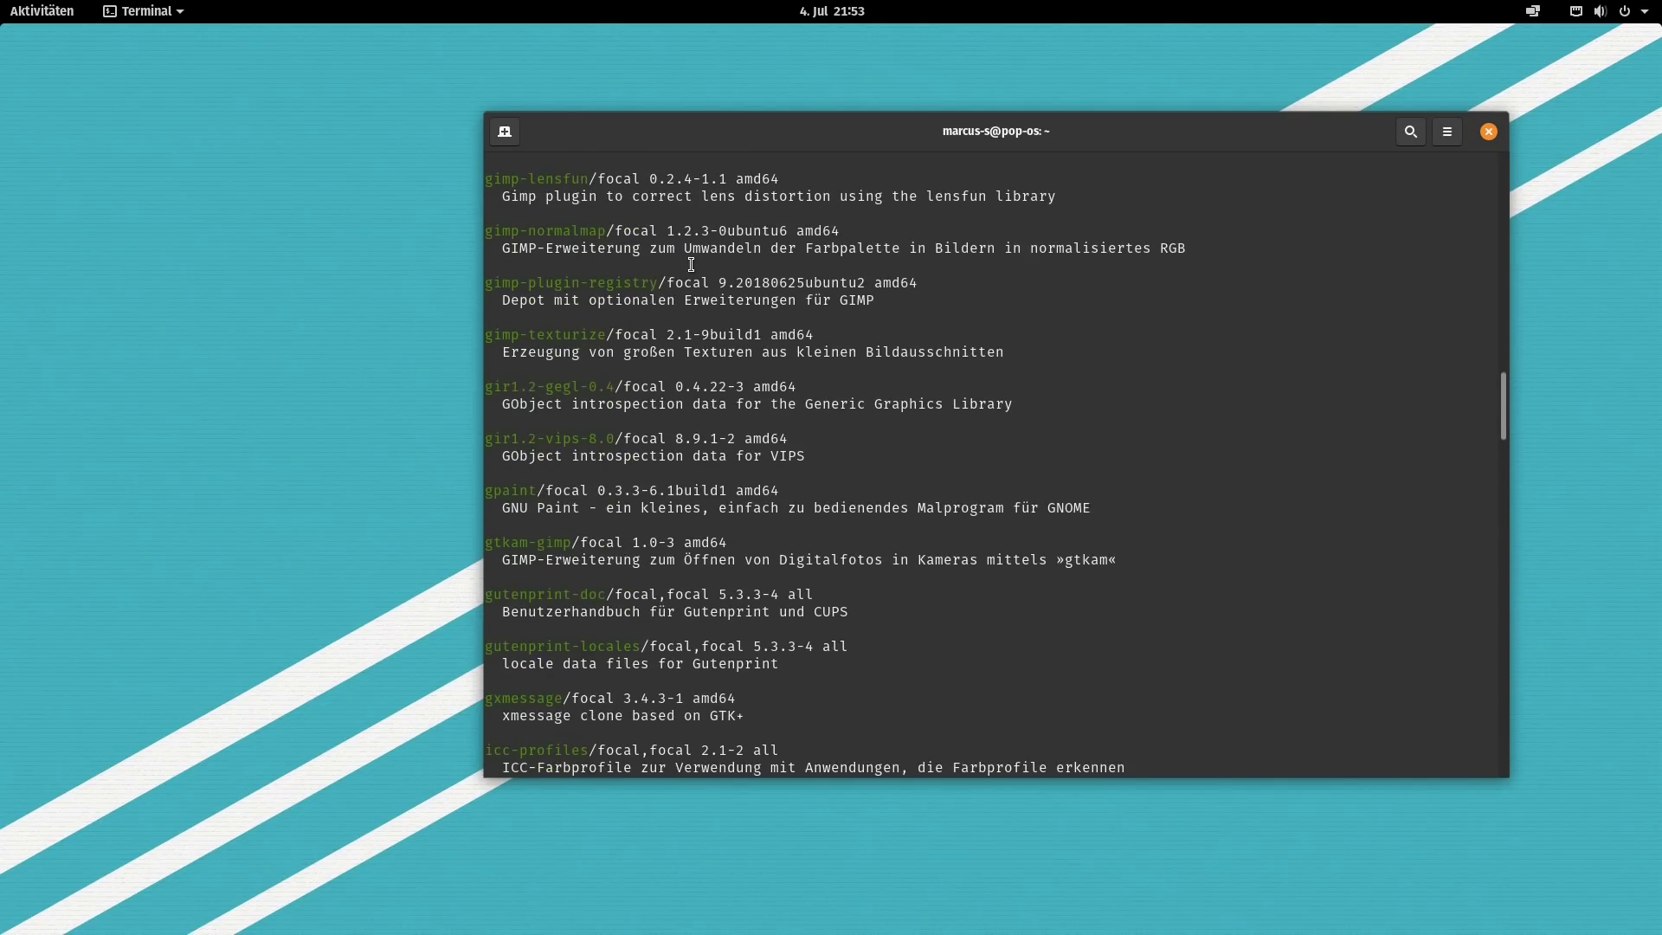
{"action": "left_click_drag", "start_coordinate": [485, 421], "coordinate": [641, 420]}
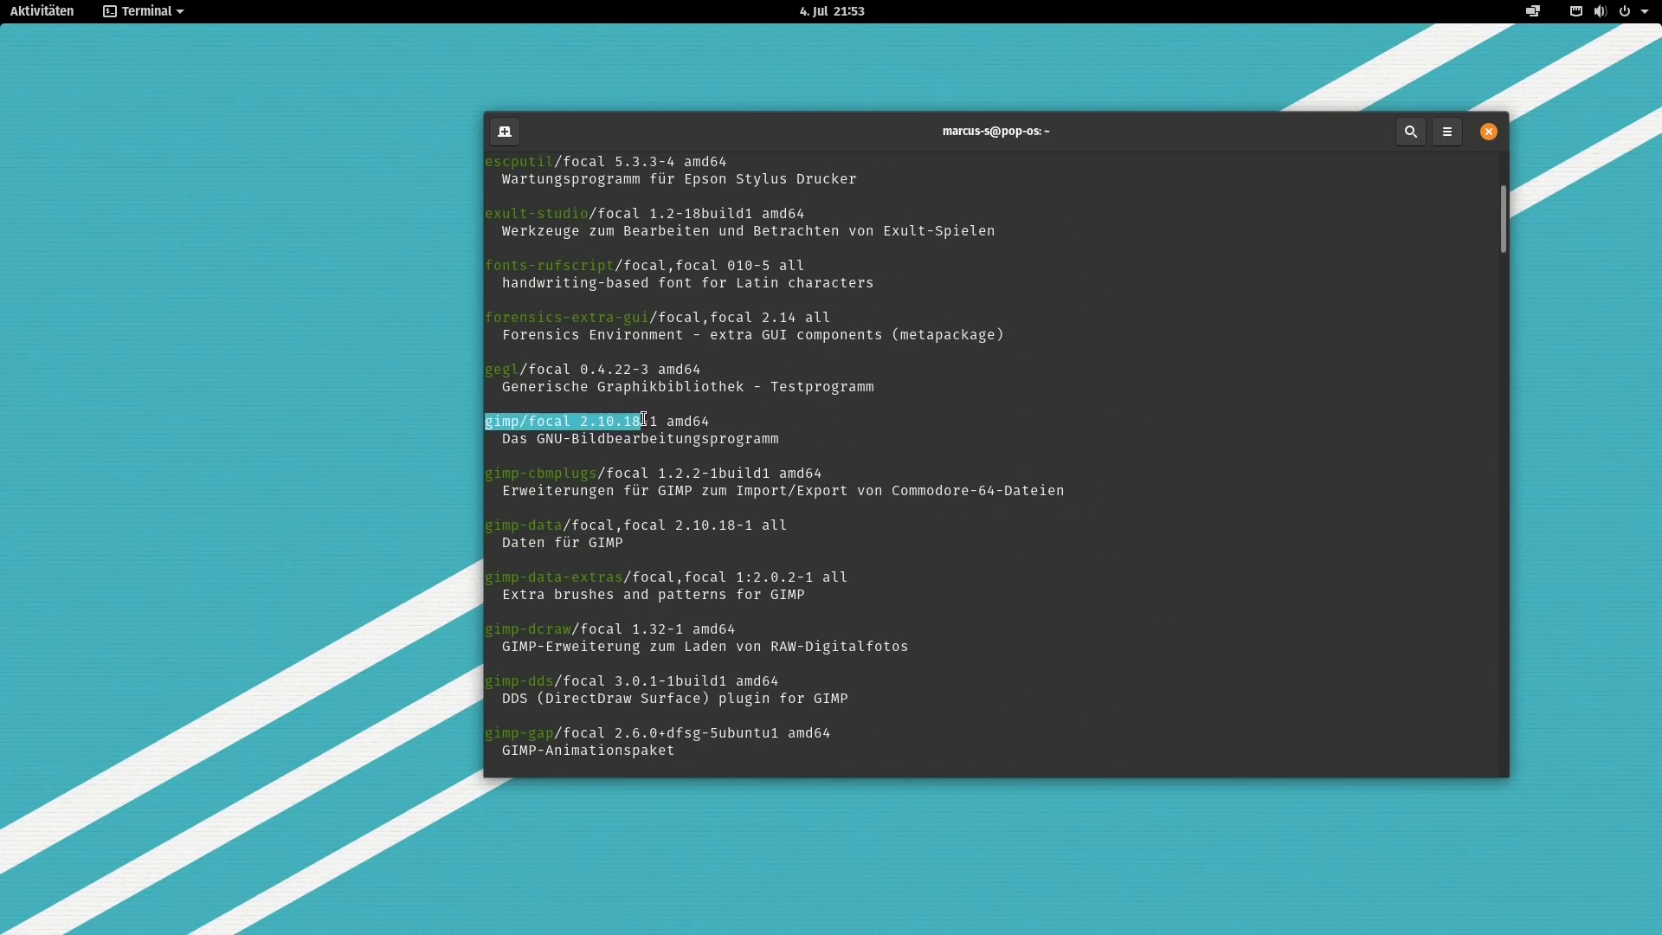
{"action": "left_click", "coordinate": [650, 490]}
{"action": "key", "text": "ctrl+l"}
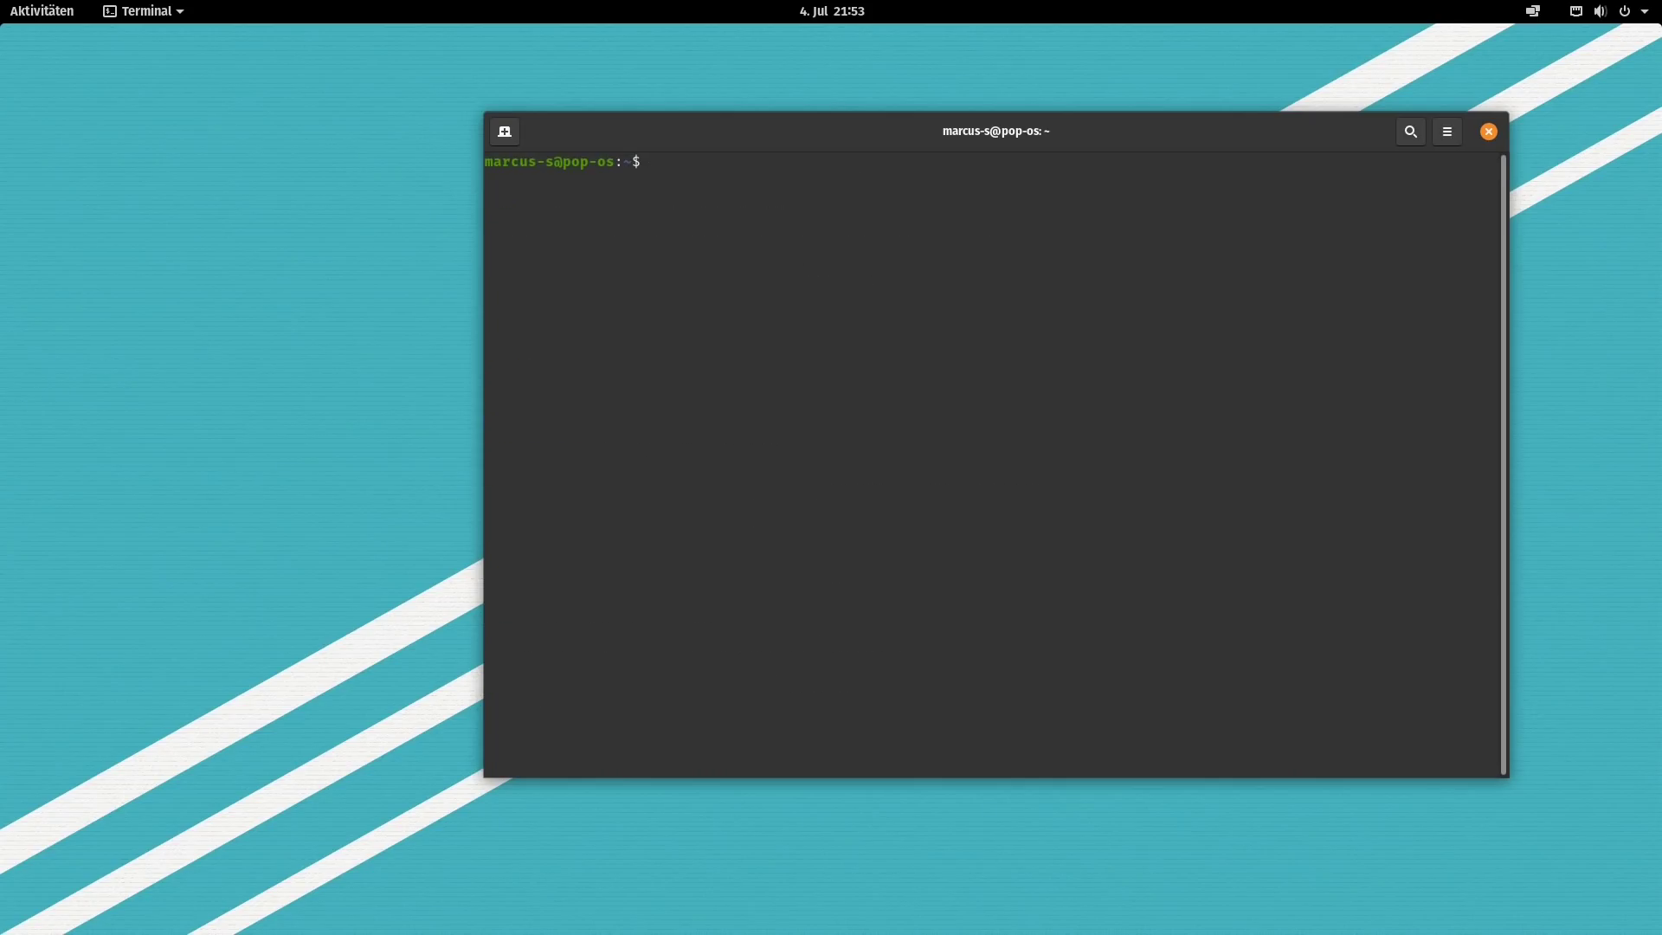
Run apt search wine, highlight the wine64 package's name and version, and look through the other wine packages in the results.
{"action": "type", "text": "apt search wine"}
{"action": "key", "text": "Return"}
{"action": "scroll", "coordinate": [790, 534], "scroll_direction": "up", "scroll_amount": 5}
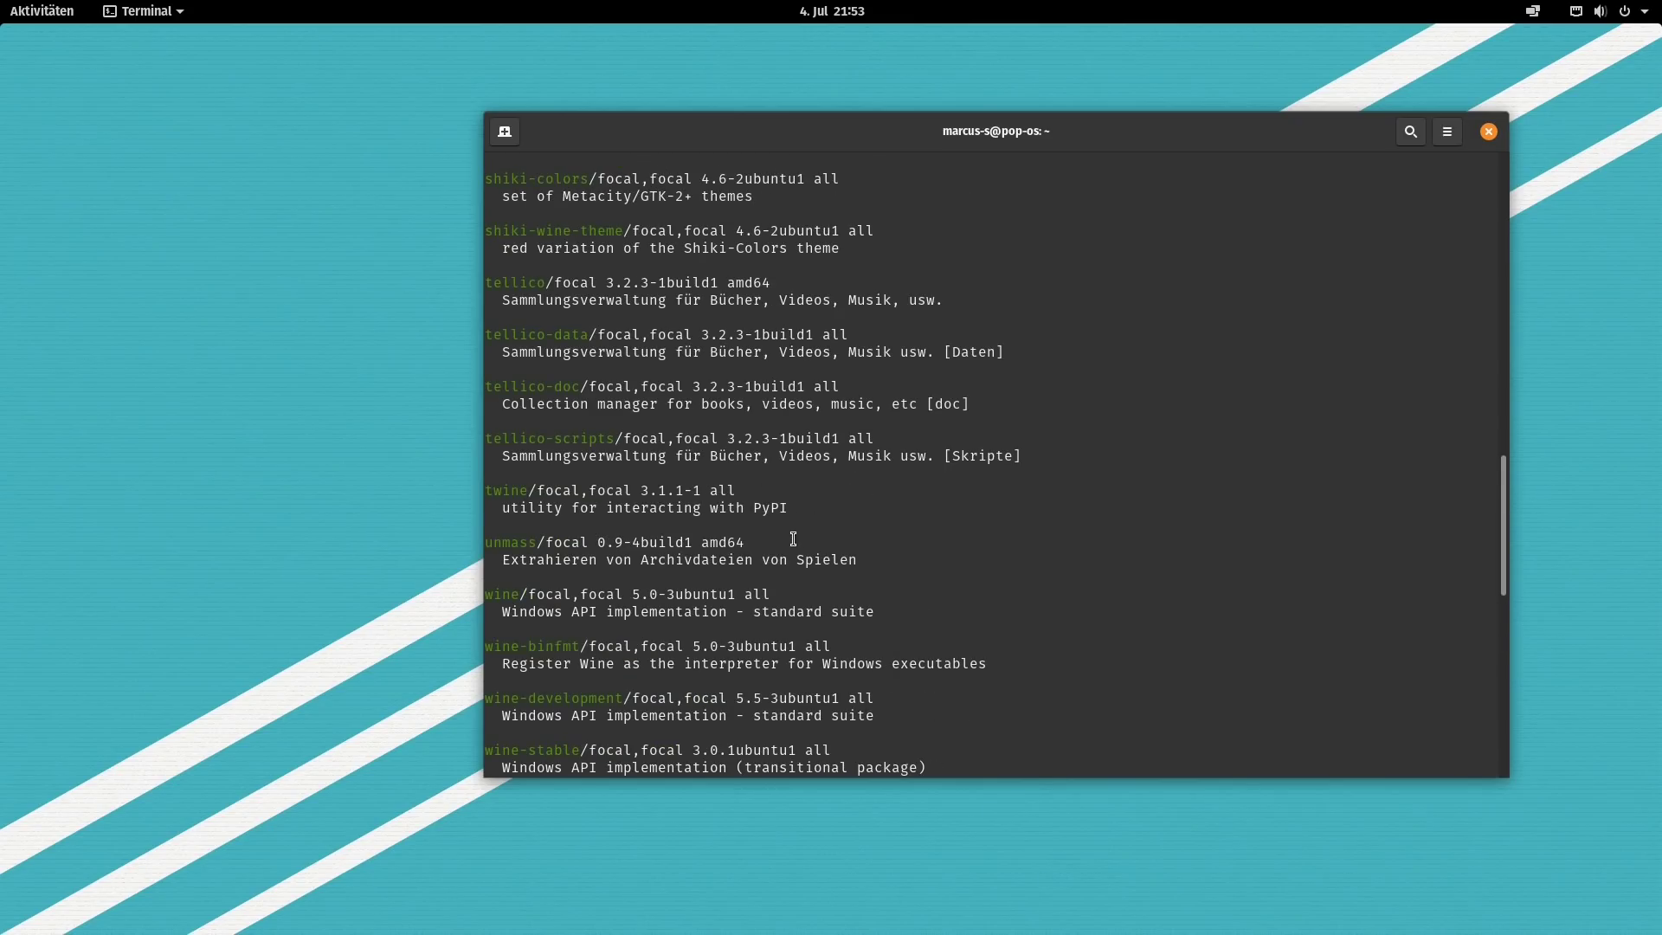
{"action": "scroll", "coordinate": [794, 539], "scroll_direction": "down", "scroll_amount": 4}
{"action": "scroll", "coordinate": [792, 536], "scroll_direction": "down", "scroll_amount": 7}
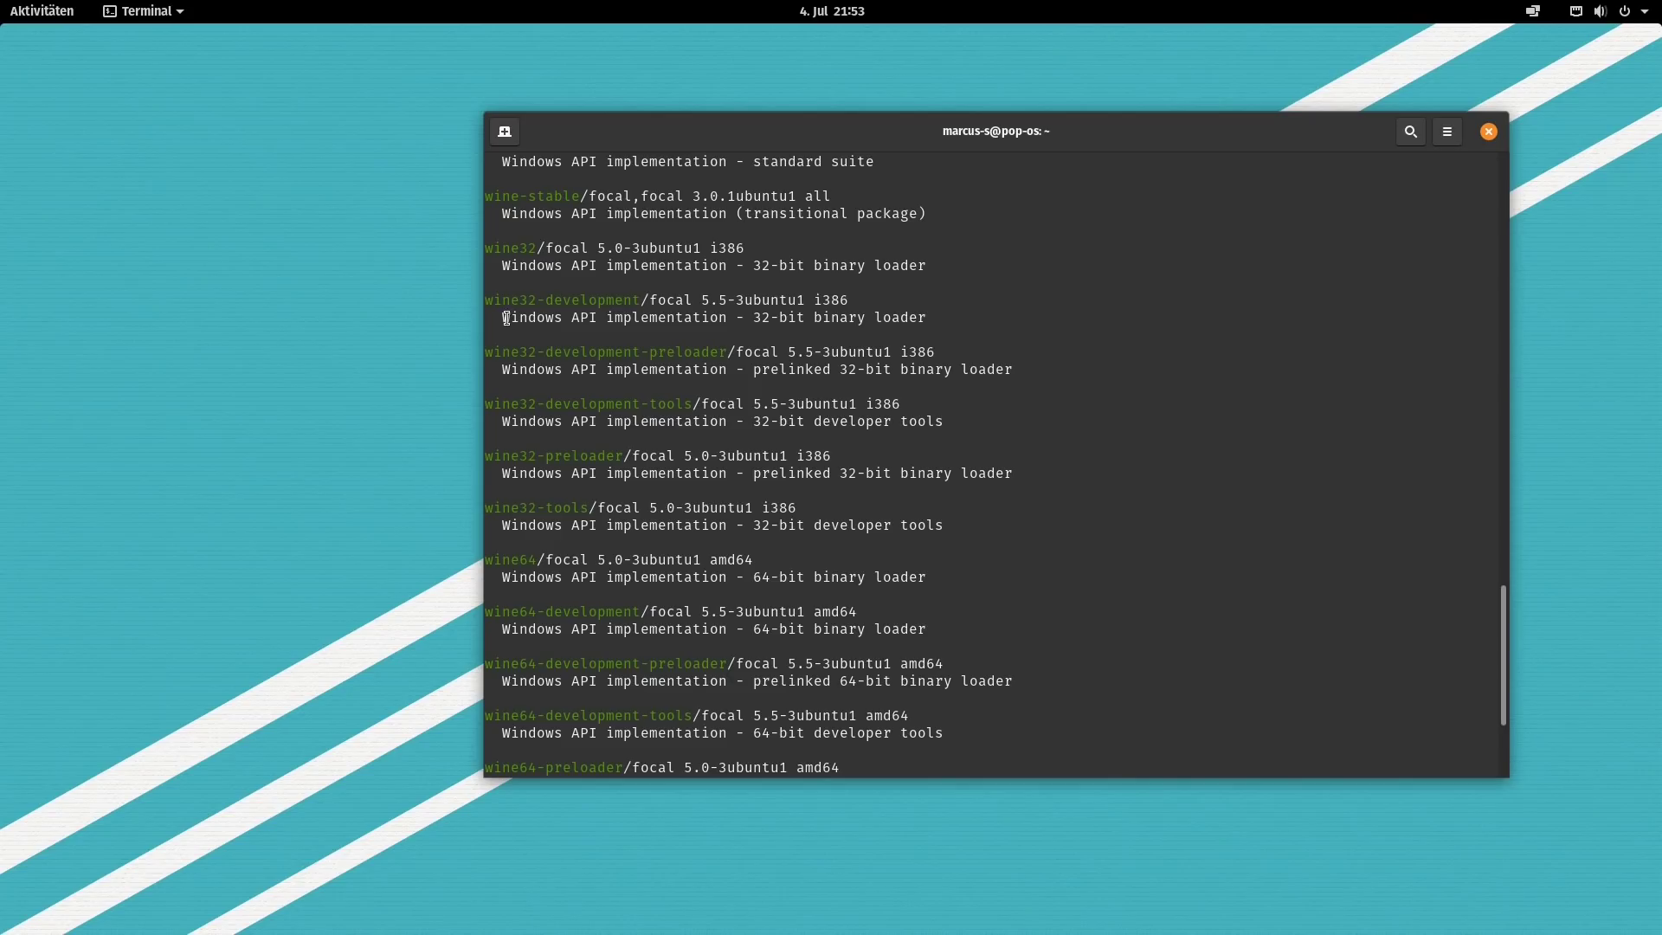
{"action": "scroll", "coordinate": [673, 475], "scroll_direction": "down", "scroll_amount": 1}
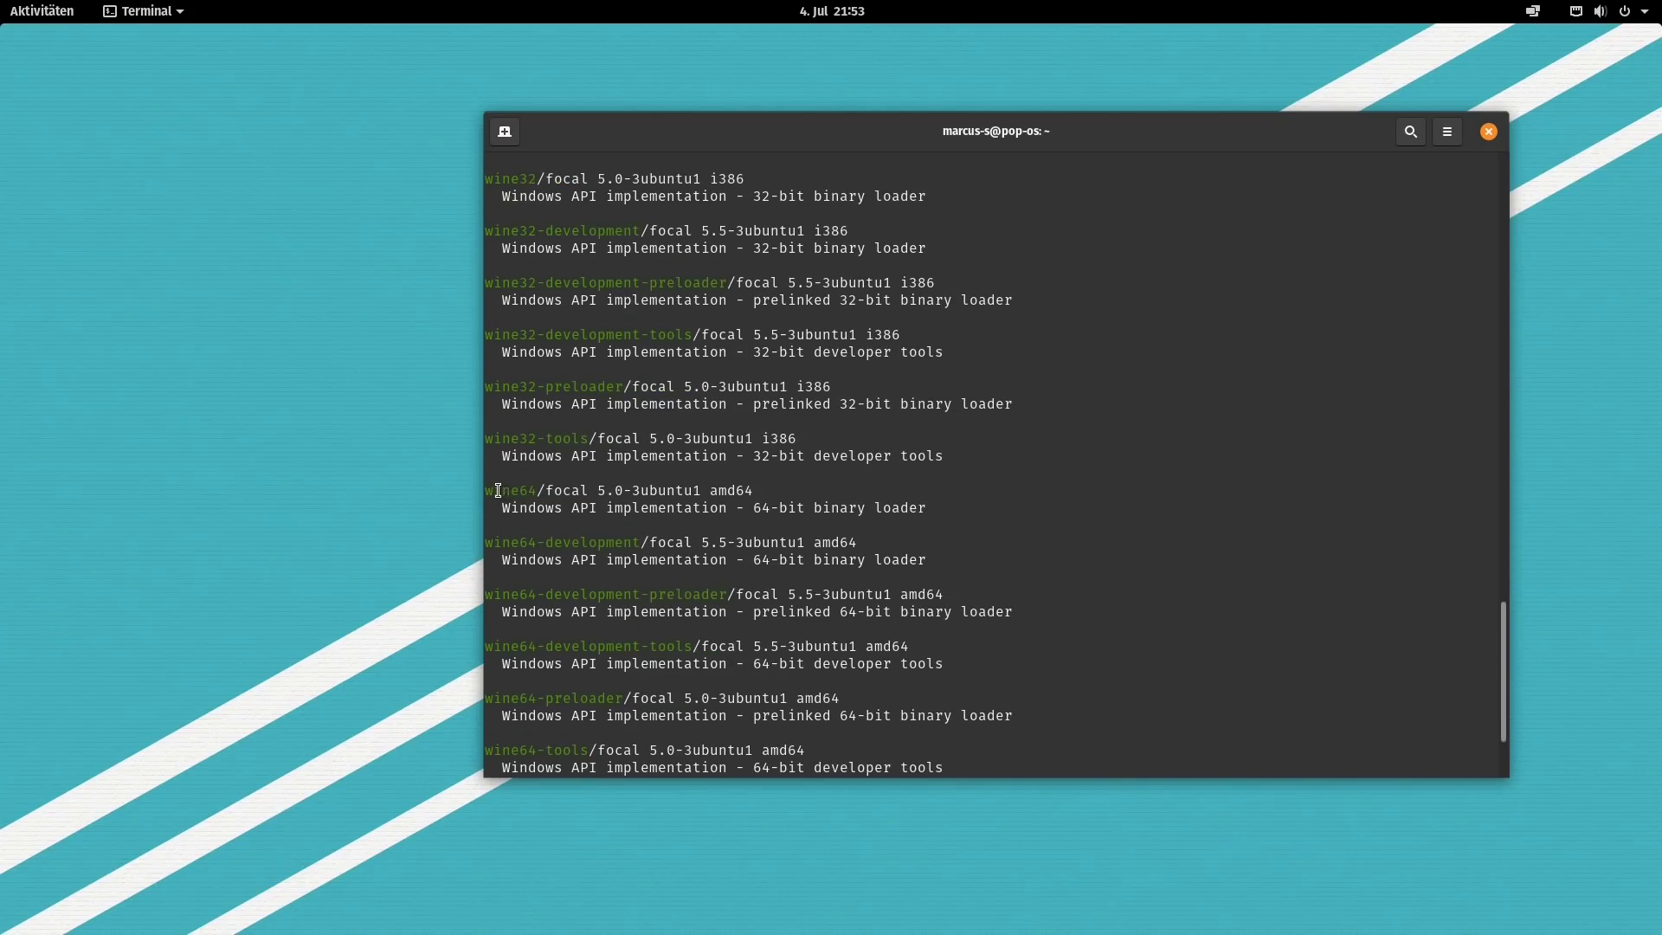
{"action": "left_click_drag", "start_coordinate": [491, 490], "coordinate": [619, 489]}
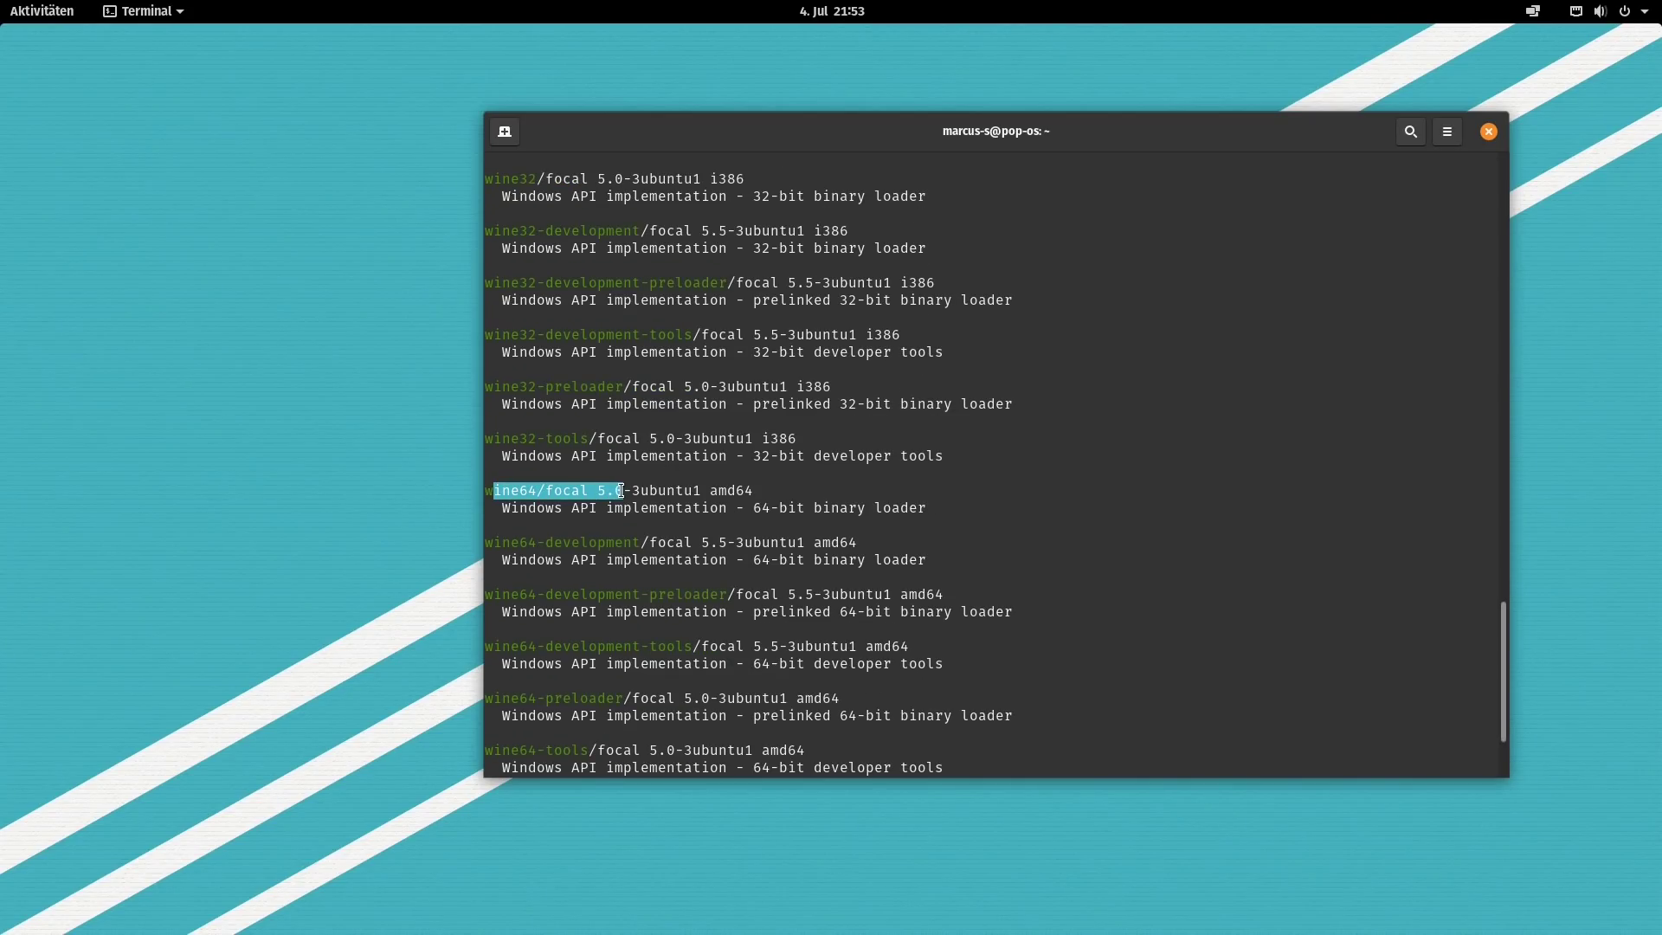
{"action": "left_click", "coordinate": [661, 490]}
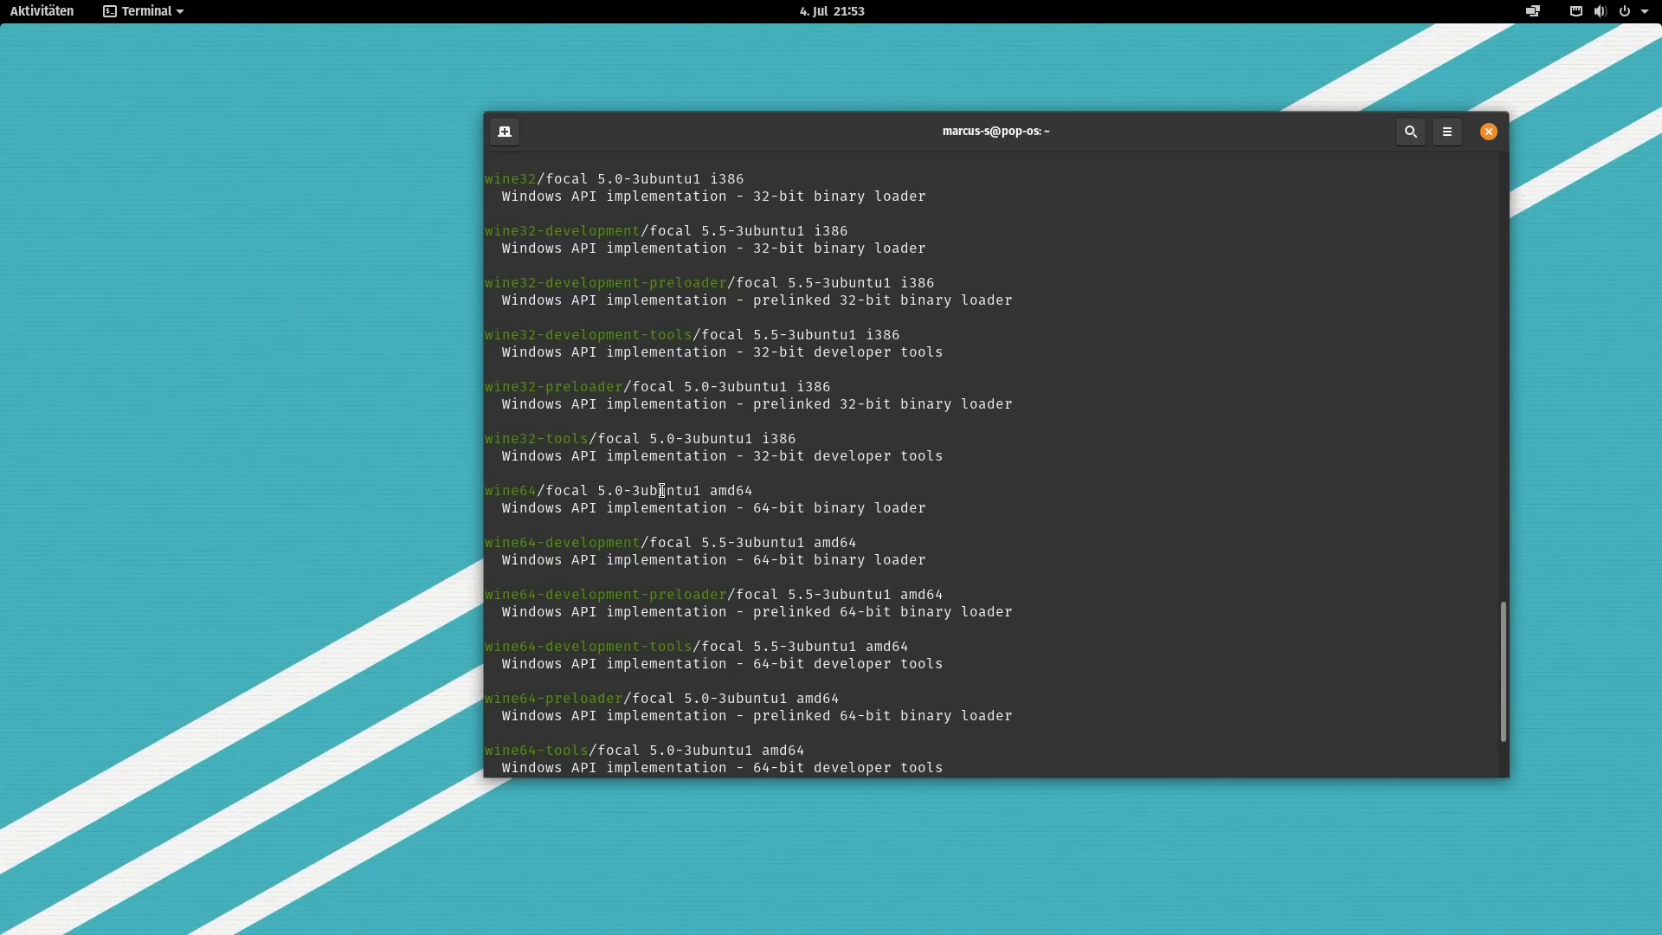
{"action": "scroll", "coordinate": [744, 512], "scroll_direction": "up", "scroll_amount": 3}
{"action": "scroll", "coordinate": [743, 511], "scroll_direction": "down", "scroll_amount": 5}
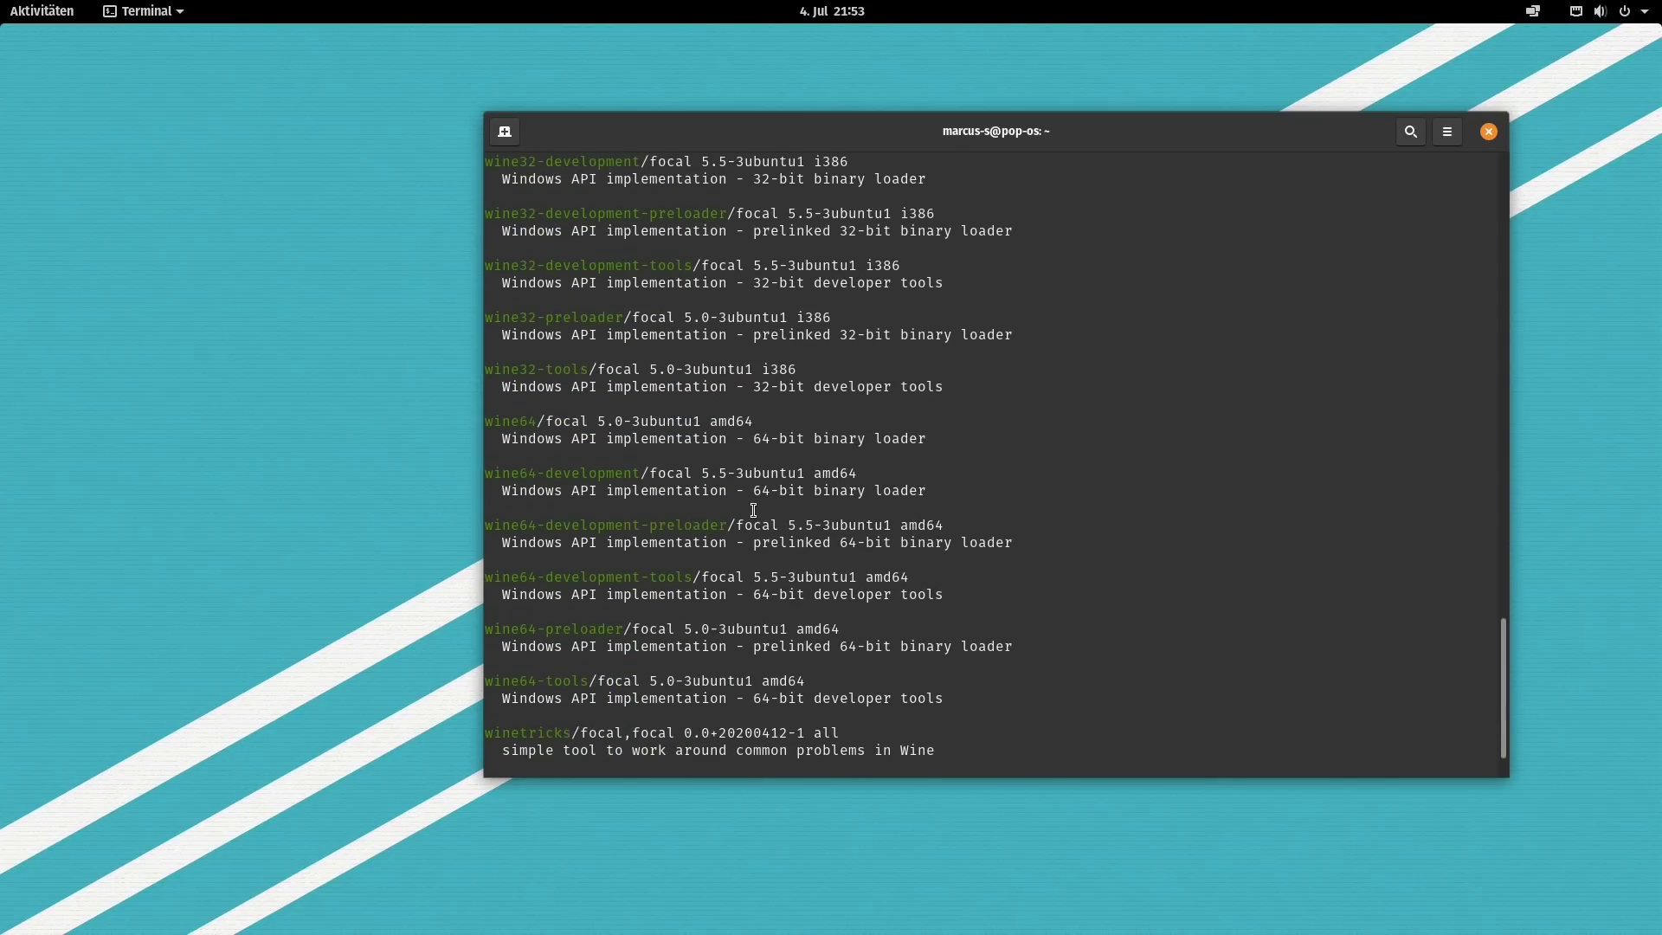
{"action": "scroll", "coordinate": [822, 378], "scroll_direction": "up", "scroll_amount": 12}
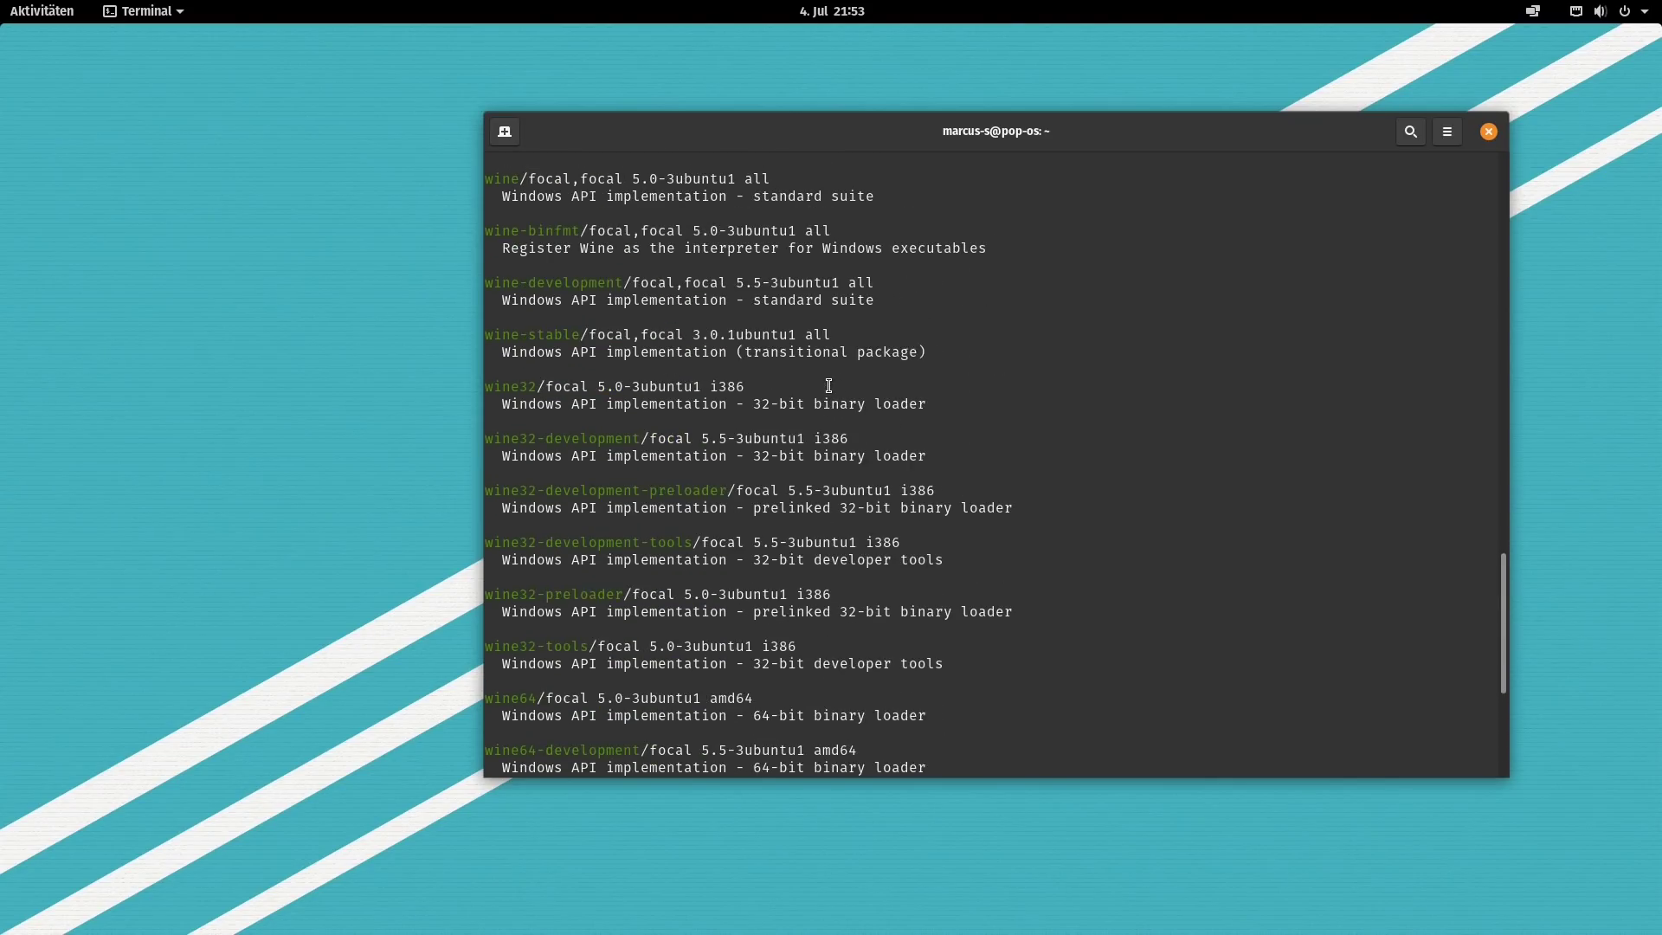
{"action": "scroll", "coordinate": [829, 386], "scroll_direction": "down", "scroll_amount": 9}
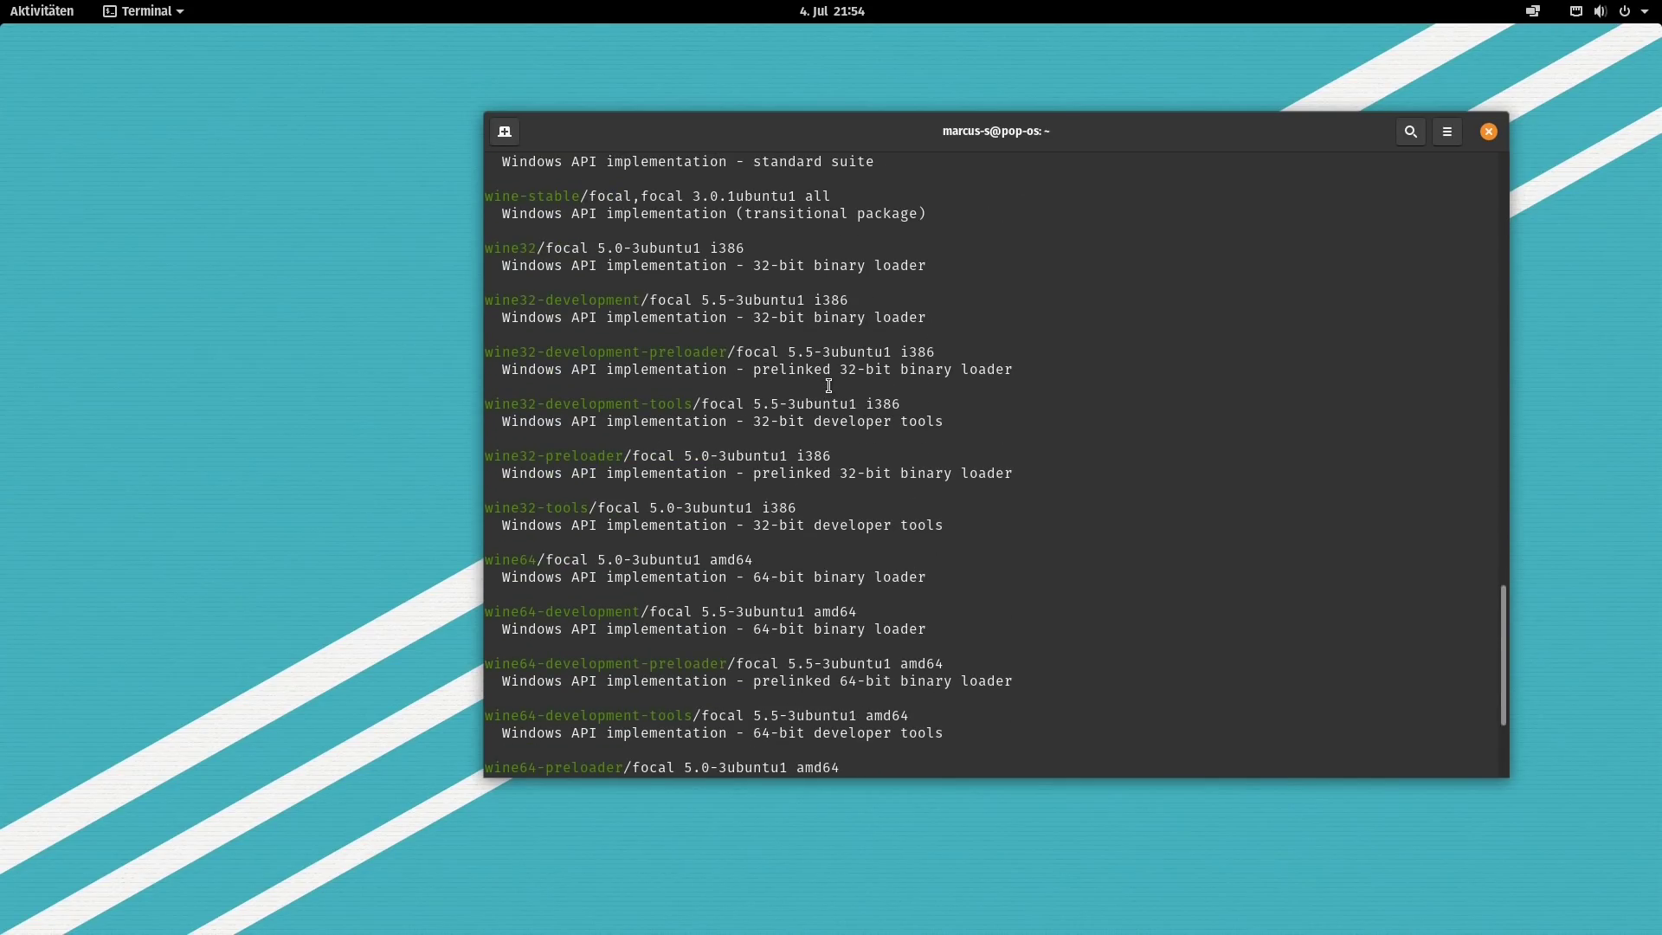
{"action": "scroll", "coordinate": [870, 377], "scroll_direction": "up", "scroll_amount": 1}
{"action": "scroll", "coordinate": [871, 376], "scroll_direction": "down", "scroll_amount": 5}
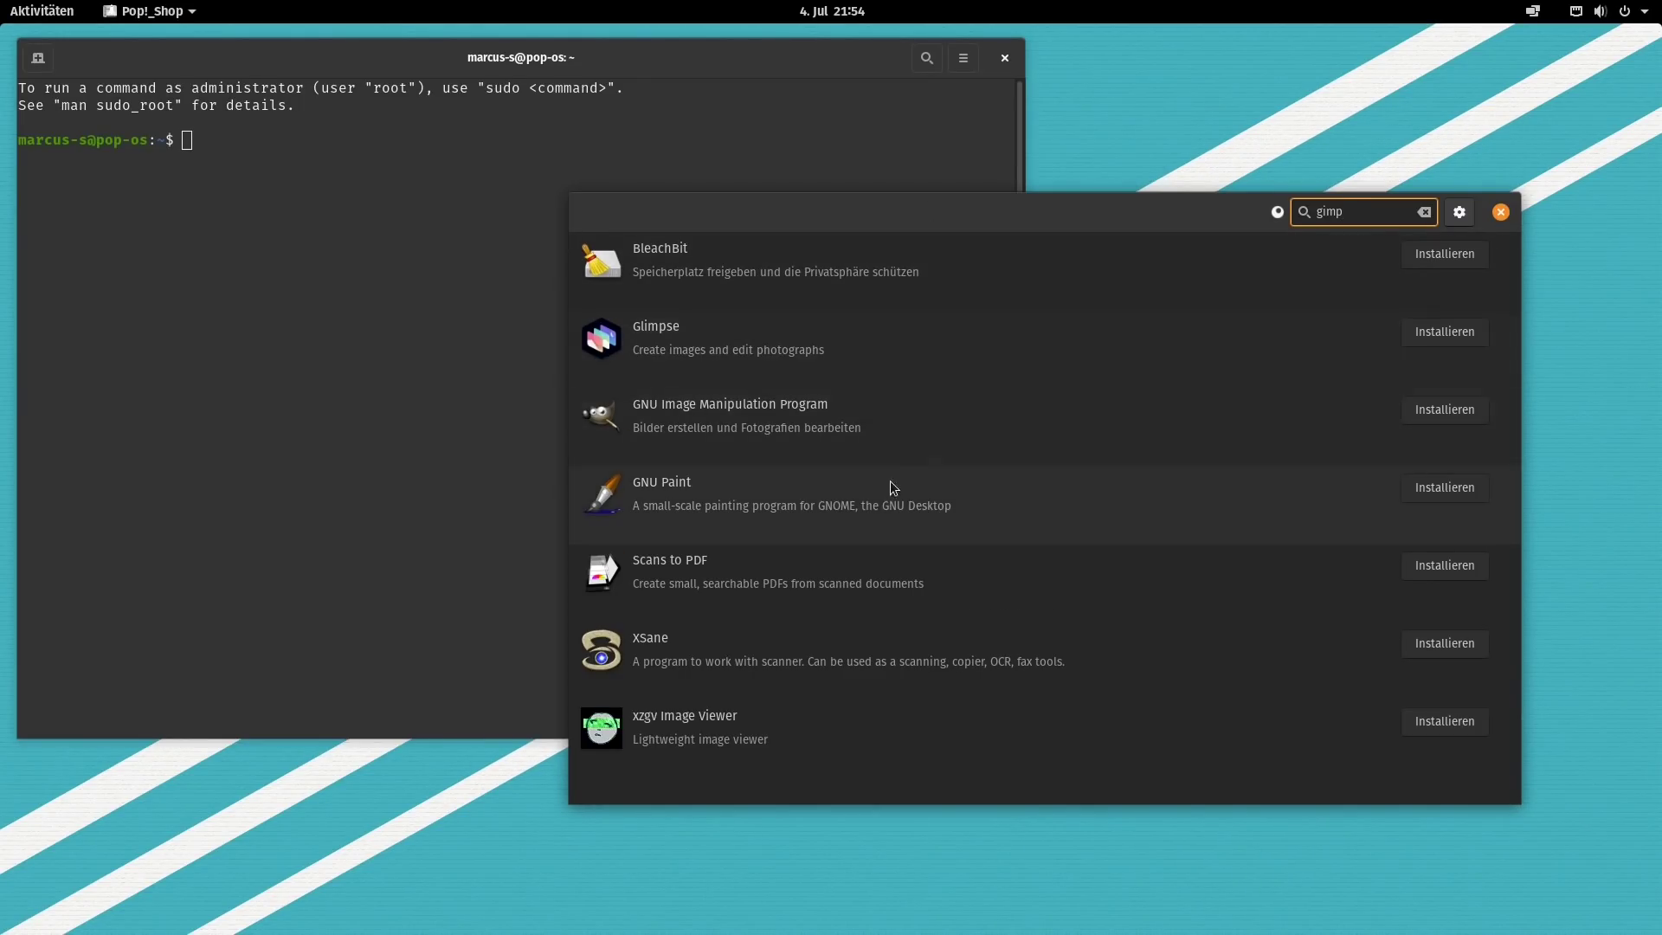
View the GNU Image Manipulation Program page in Pop!_Shop, moving its window slightly and bringing it back in front of Terminal.
{"action": "left_click", "coordinate": [825, 428]}
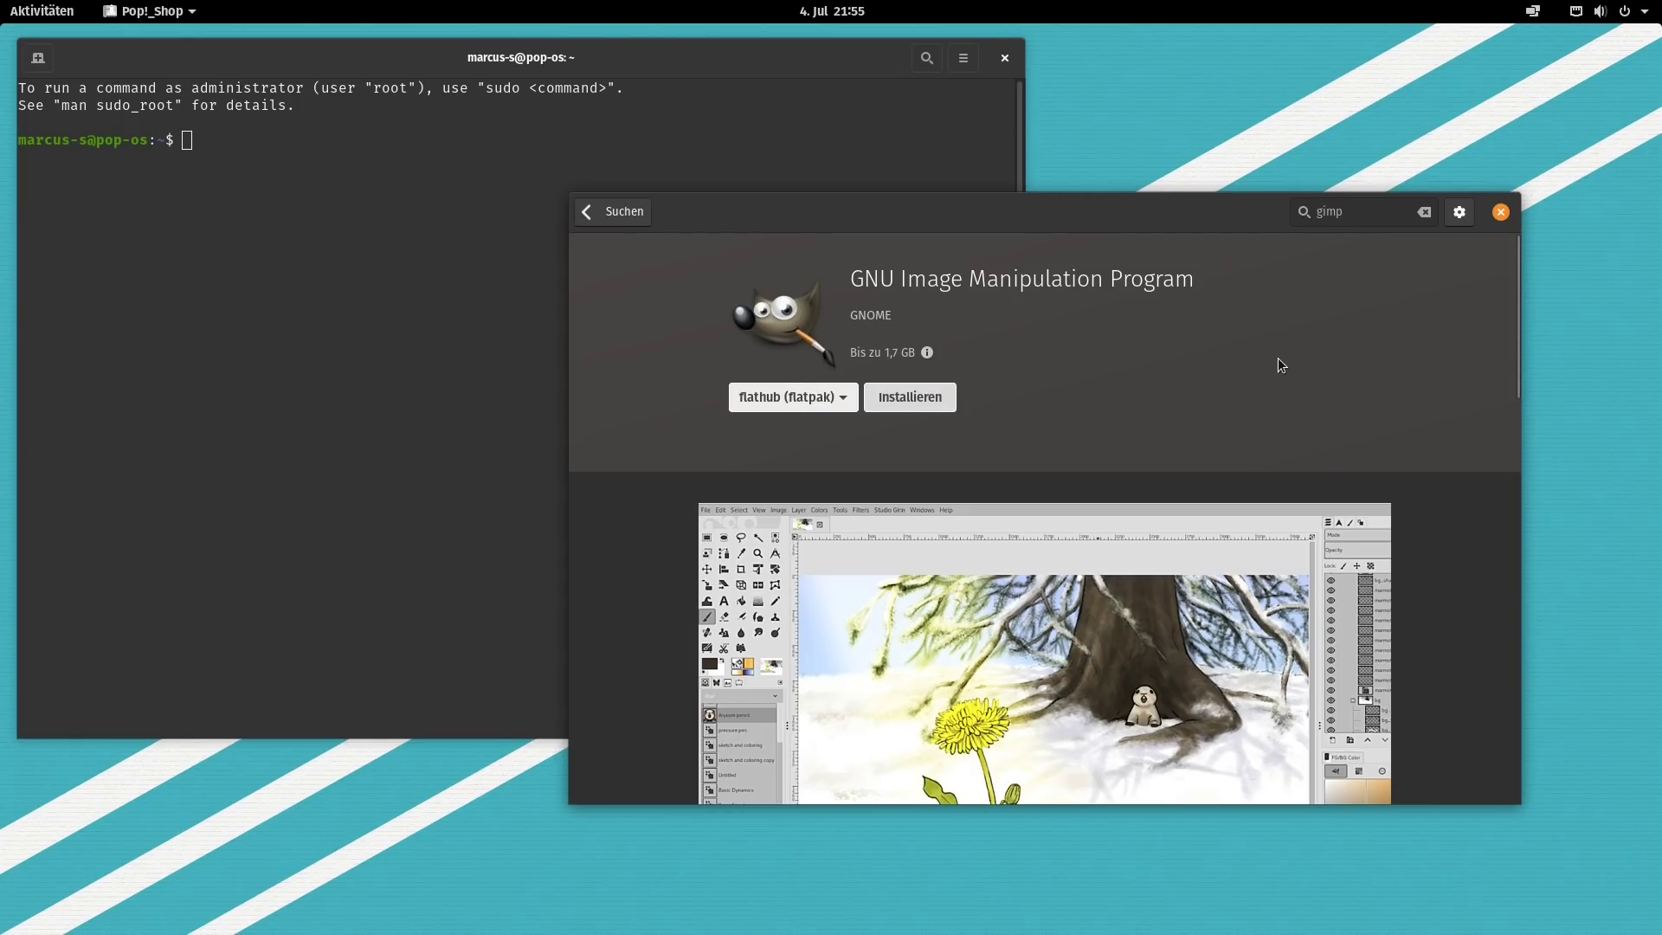
{"action": "left_click_drag", "start_coordinate": [1089, 202], "coordinate": [1149, 224]}
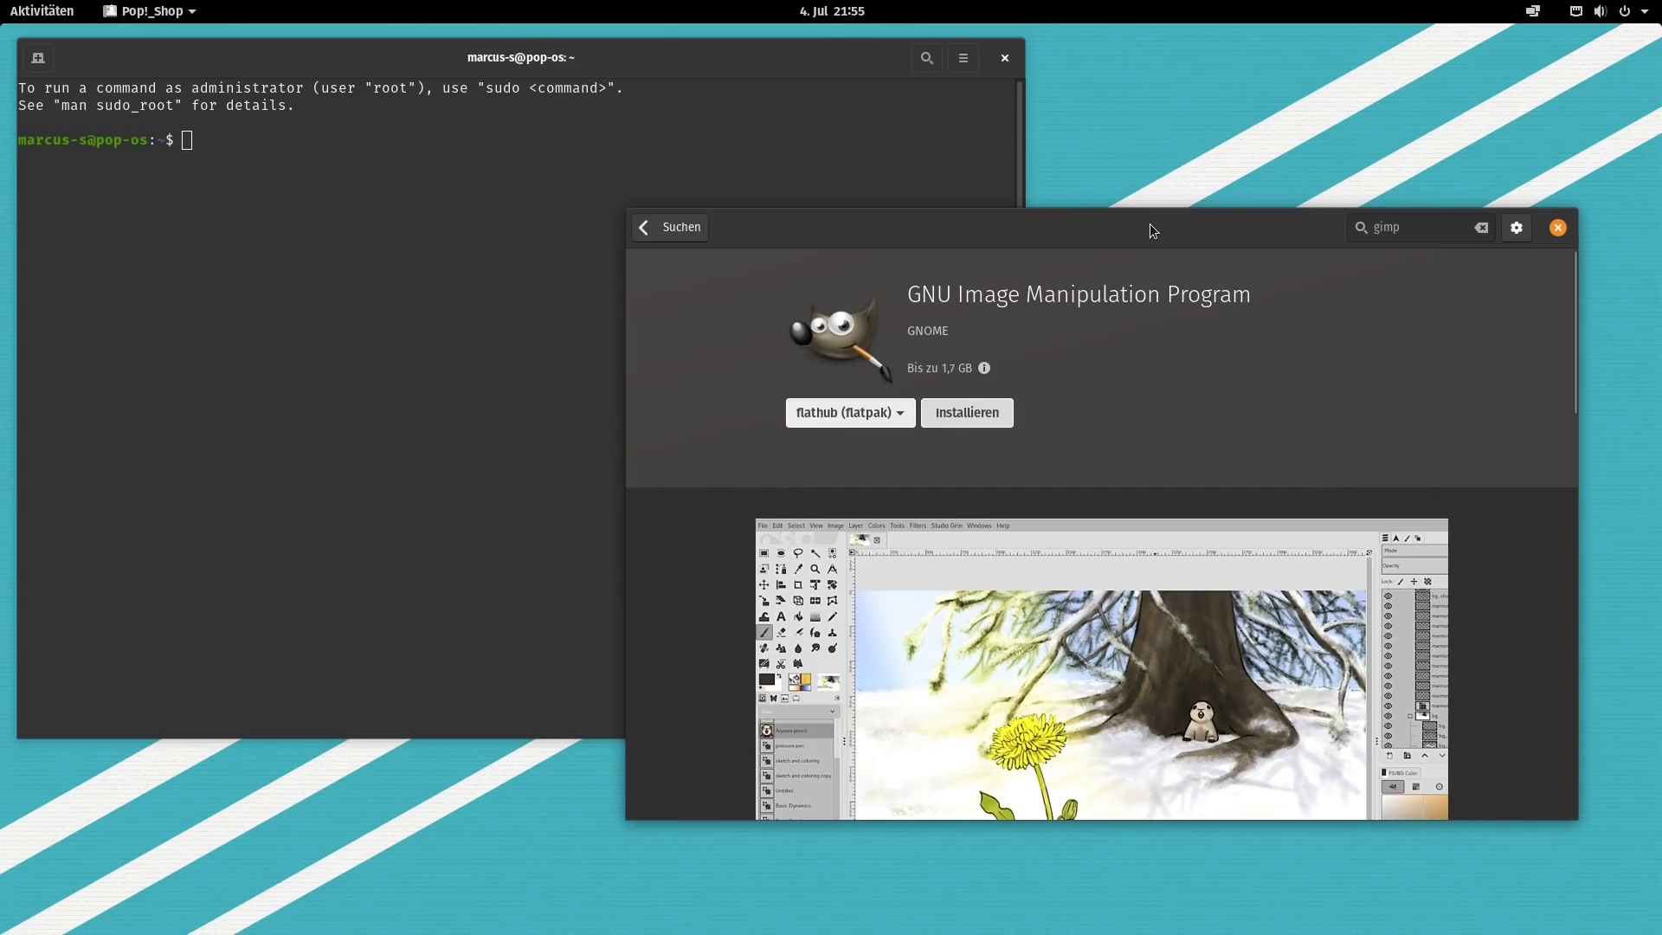
{"action": "left_click", "coordinate": [612, 226]}
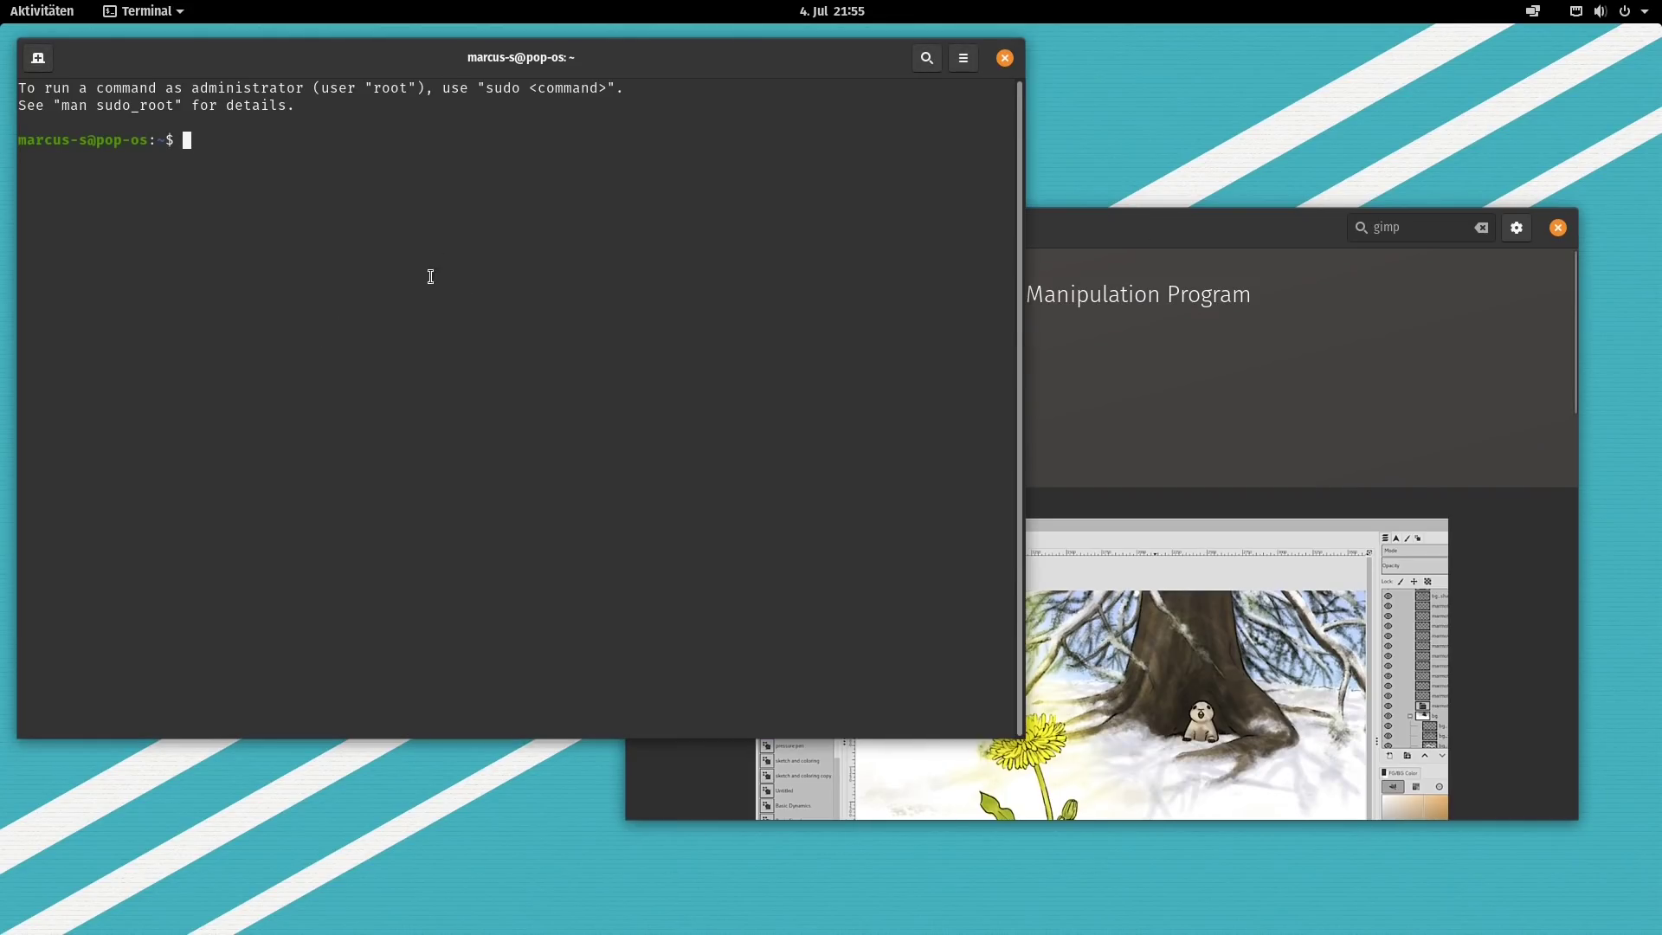
{"action": "left_click", "coordinate": [1125, 236]}
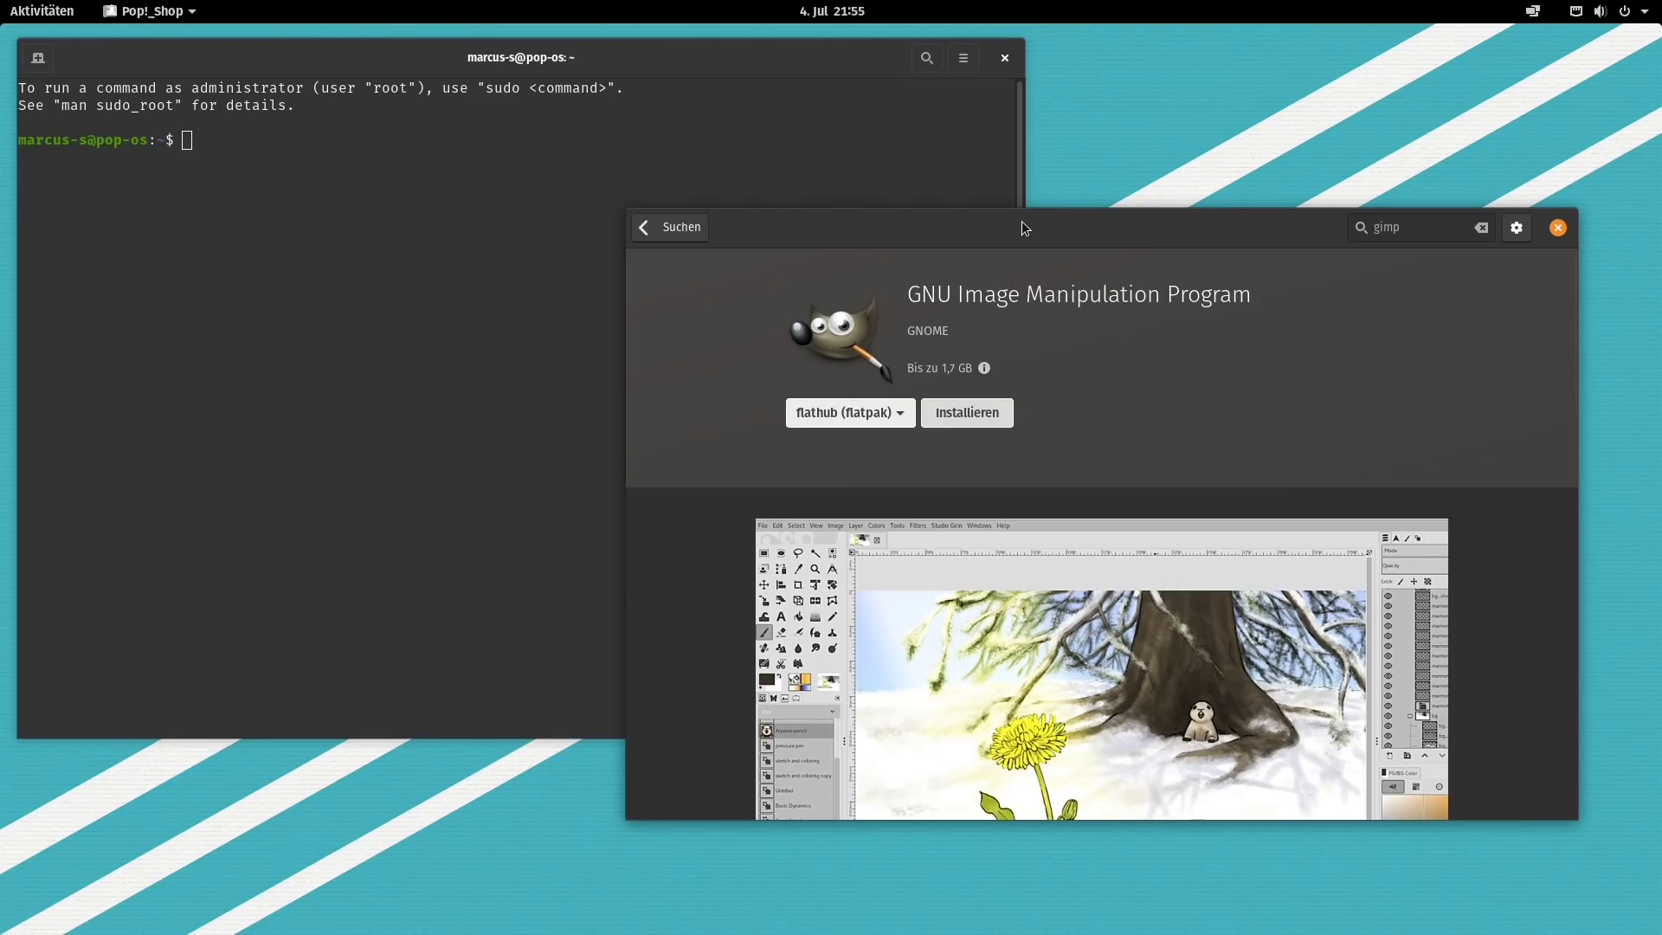
Search Pop!_Shop for blender and view both Blender entries, checking the Ubuntu (deb) package source before returning to the results.
{"action": "left_click", "coordinate": [1416, 229]}
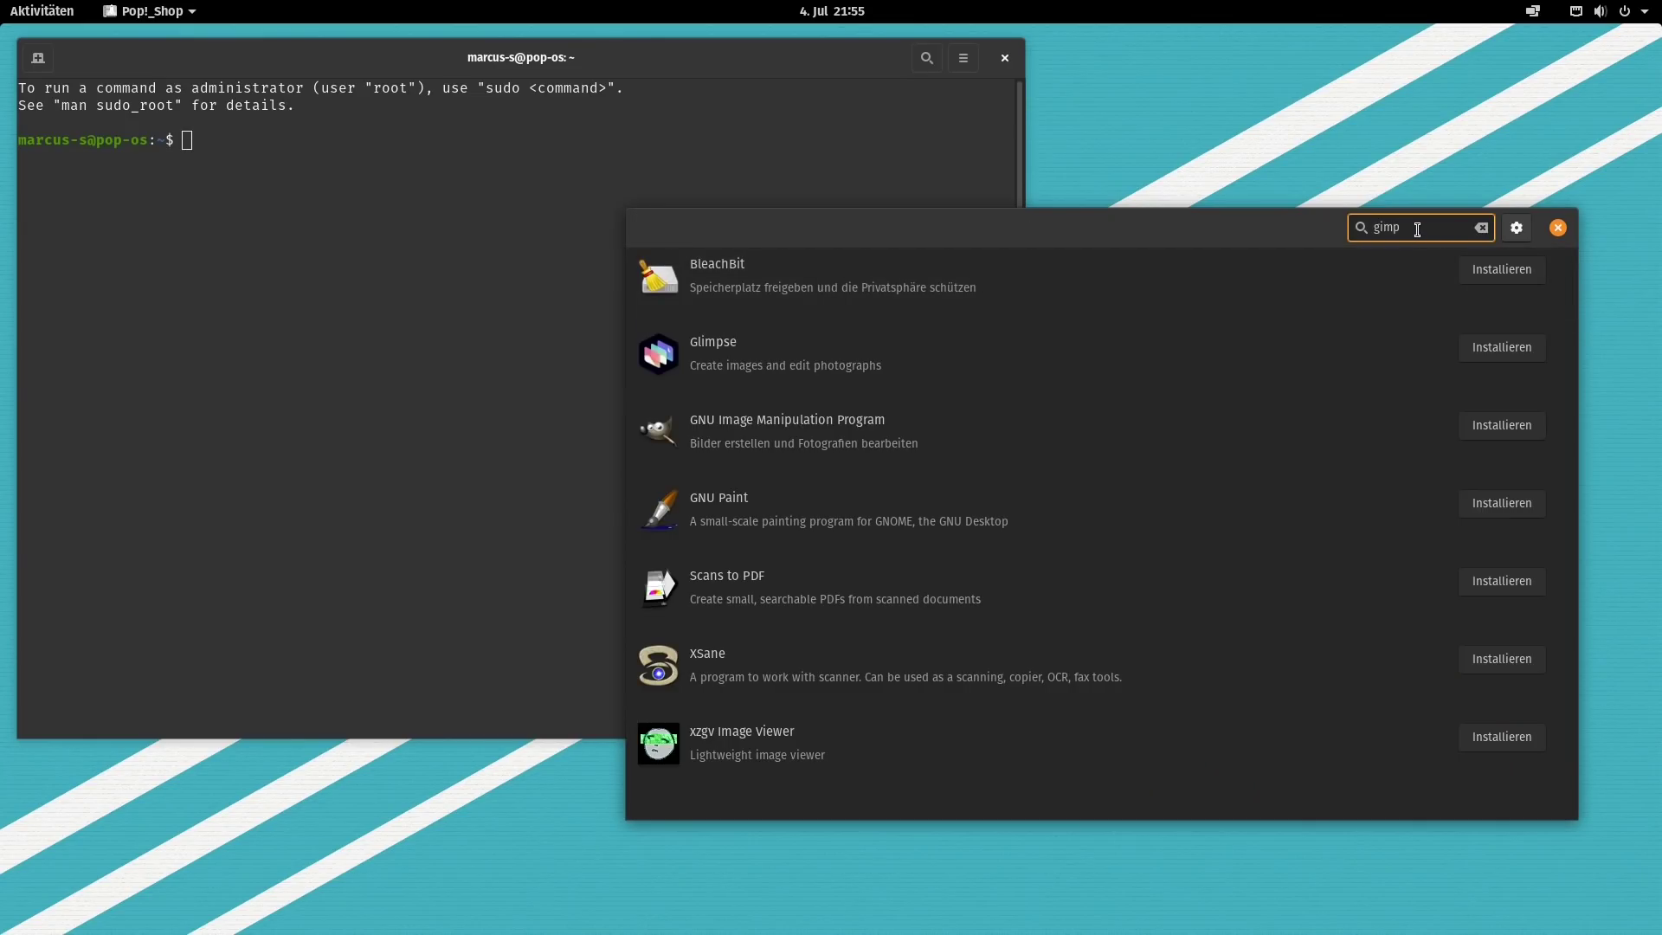
{"action": "key", "text": "ctrl+a"}
{"action": "type", "text": "blender"}
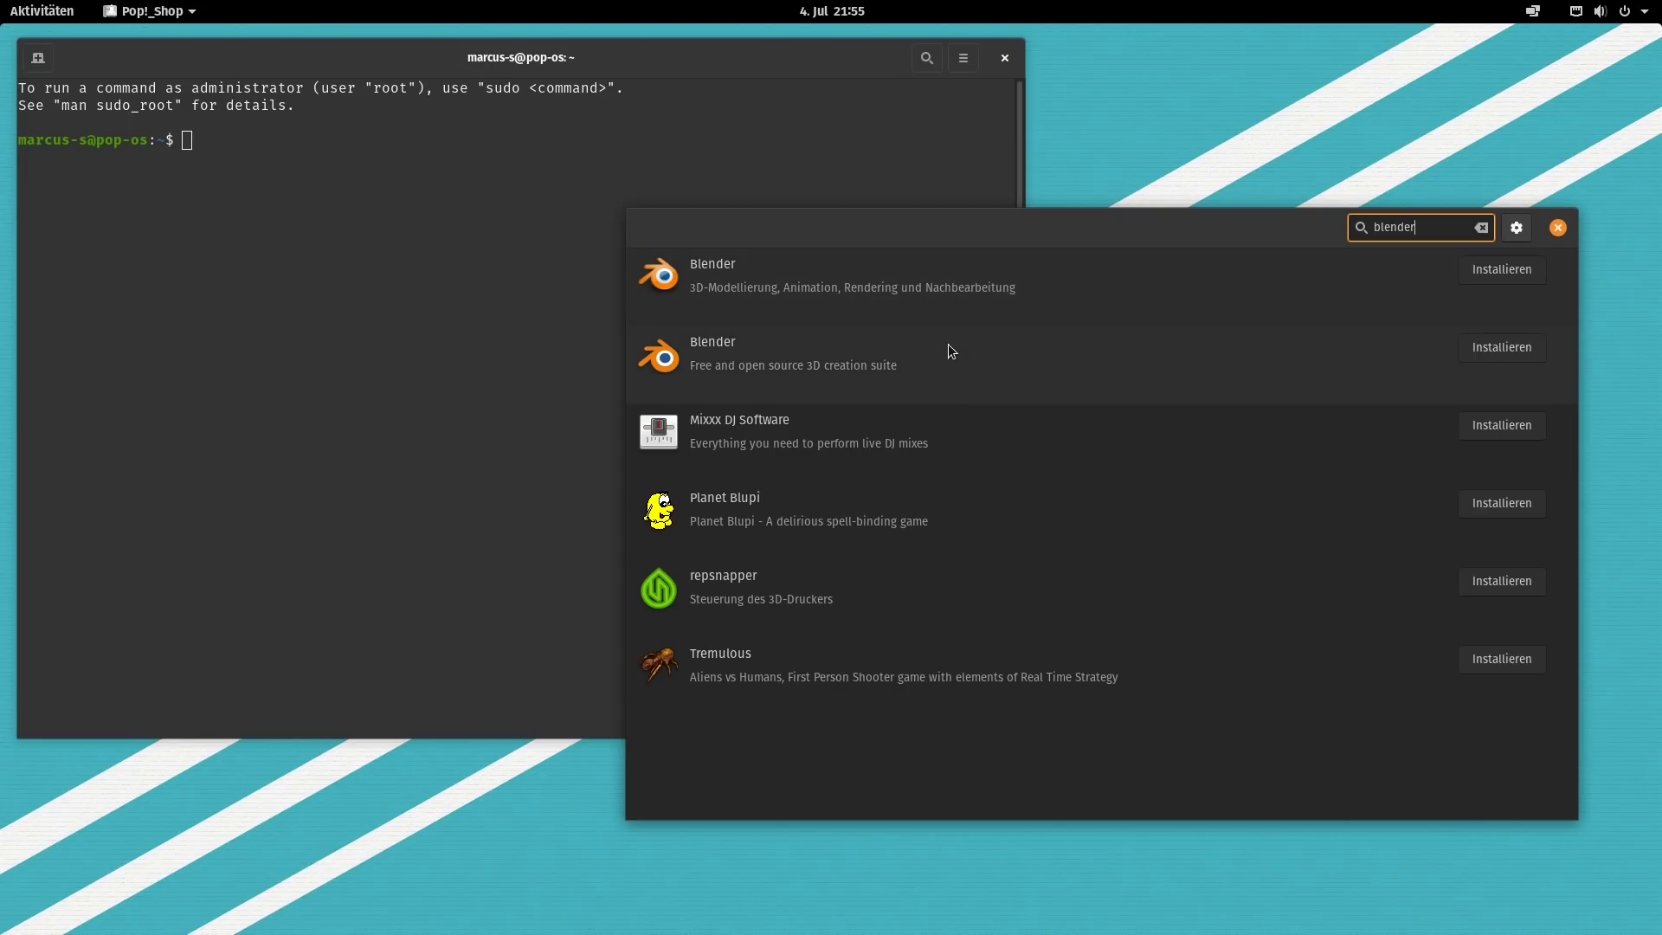
{"action": "left_click", "coordinate": [945, 386]}
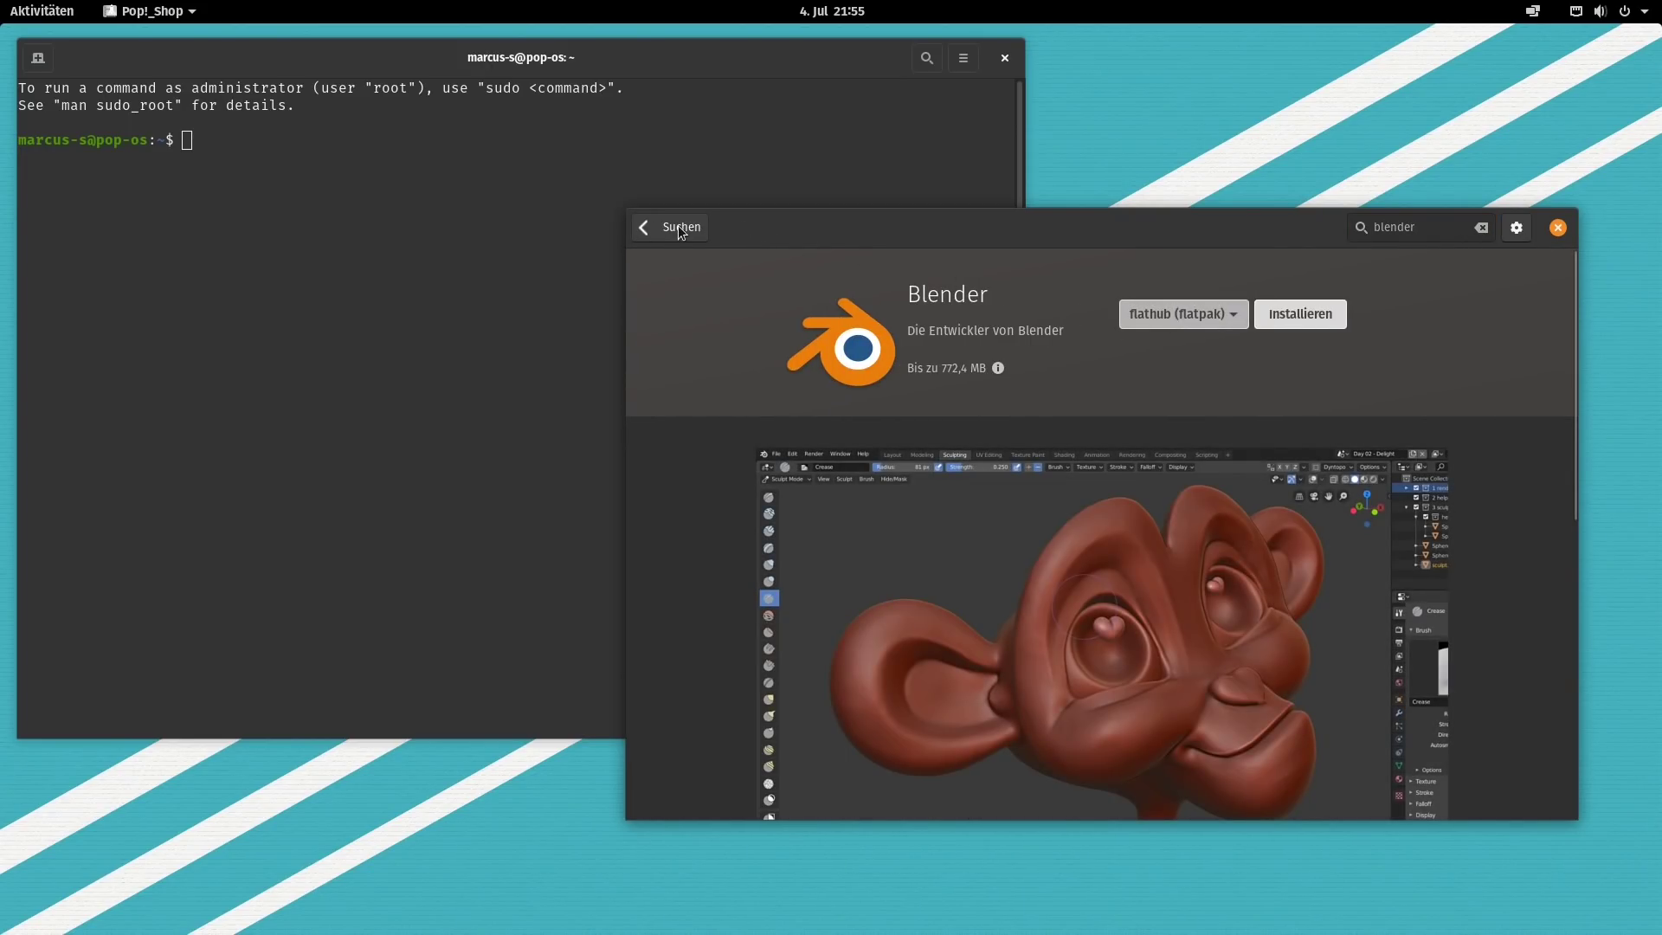
{"action": "left_click", "coordinate": [682, 228]}
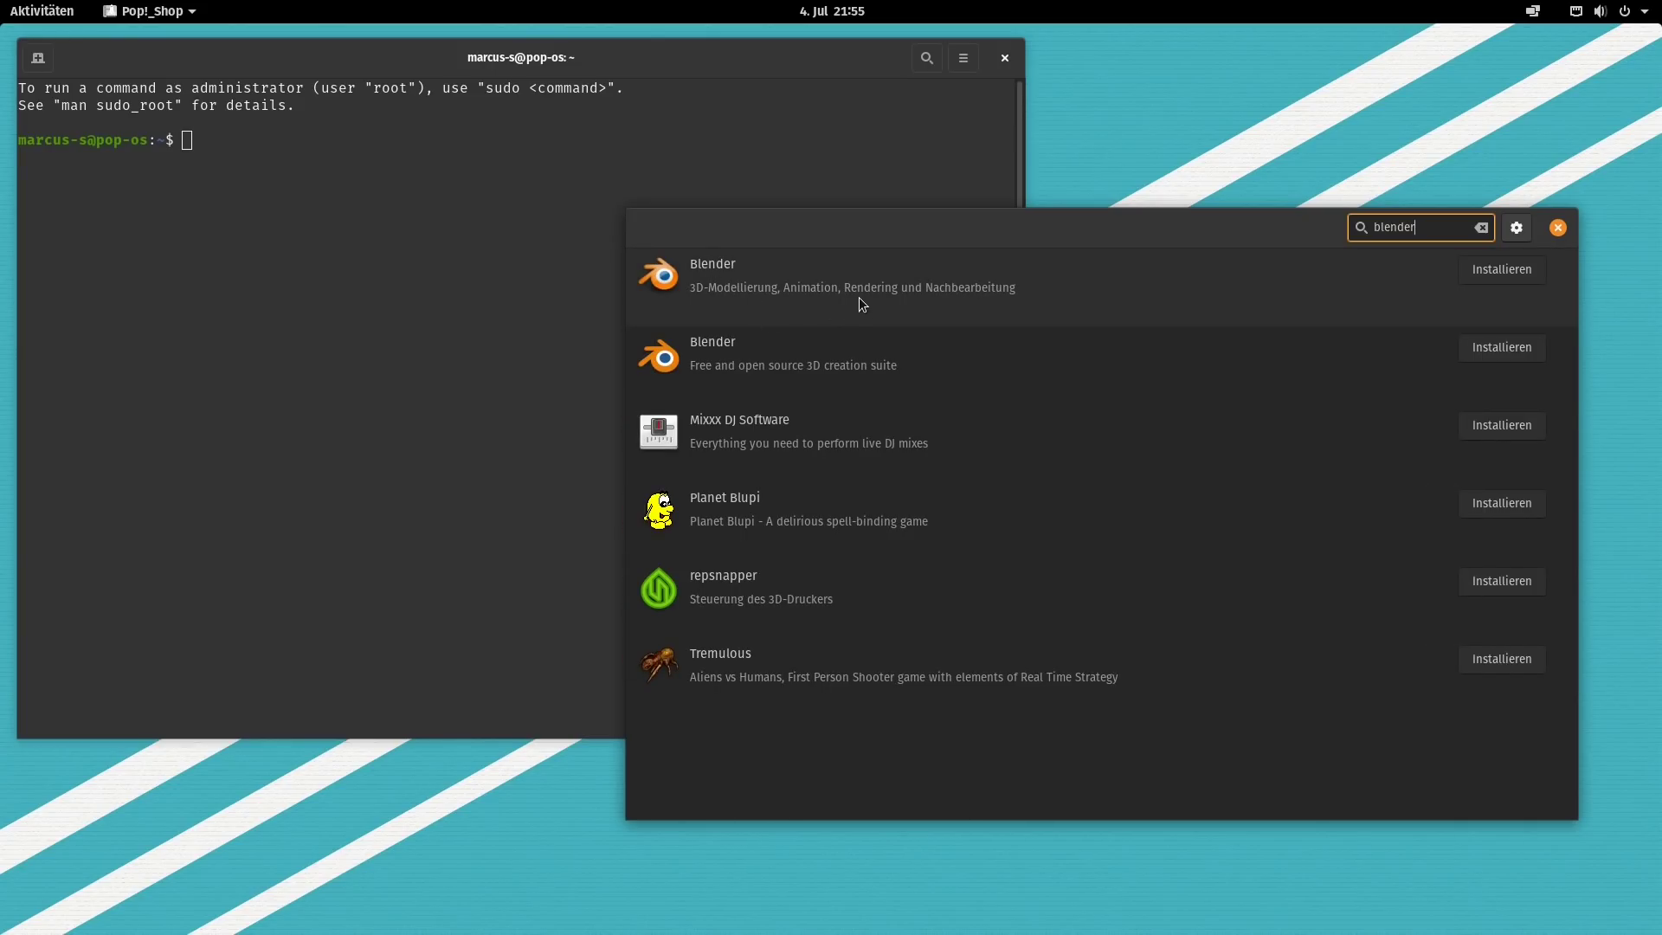
{"action": "left_click", "coordinate": [860, 299]}
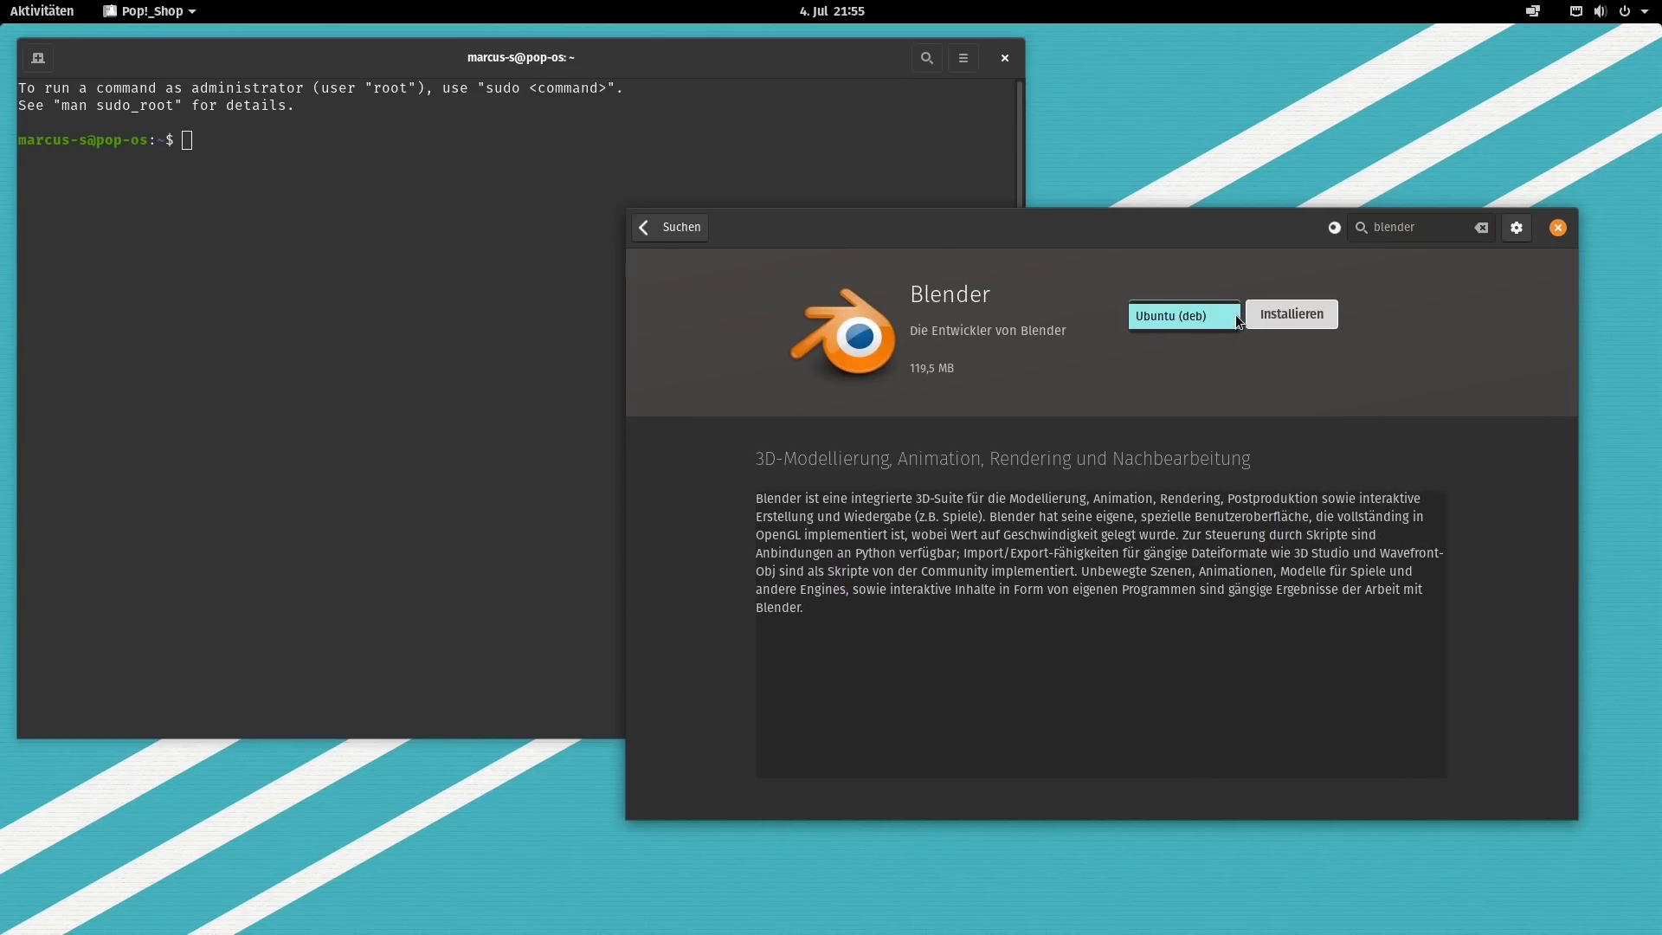
{"action": "left_click", "coordinate": [1236, 320]}
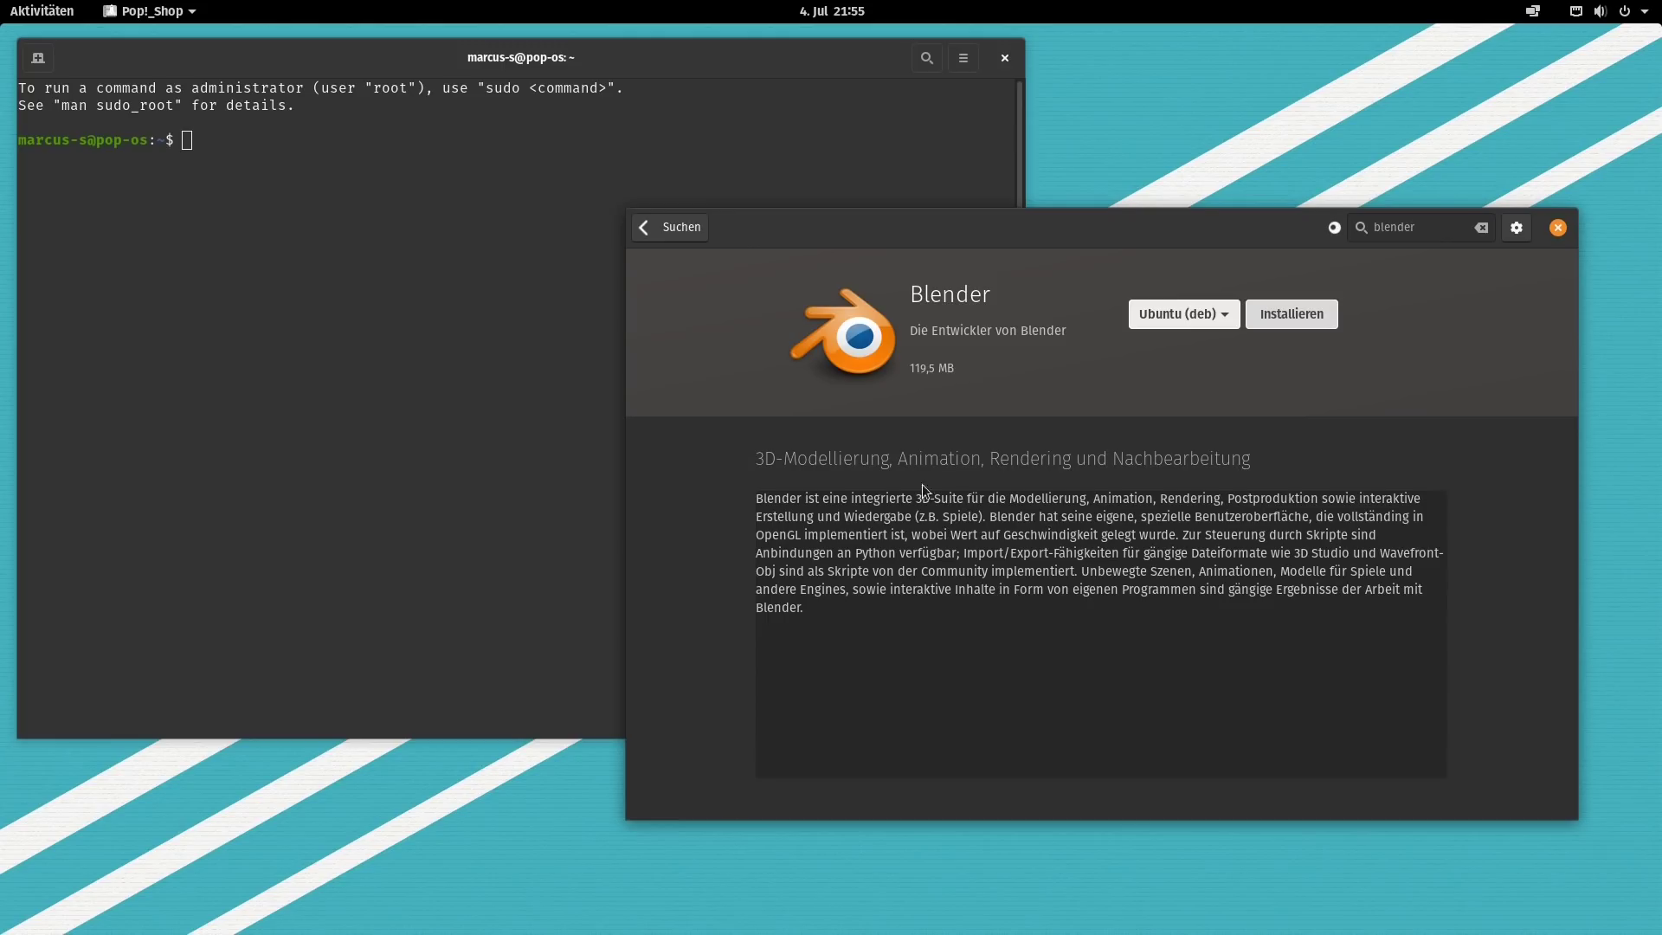
{"action": "left_click", "coordinate": [688, 233]}
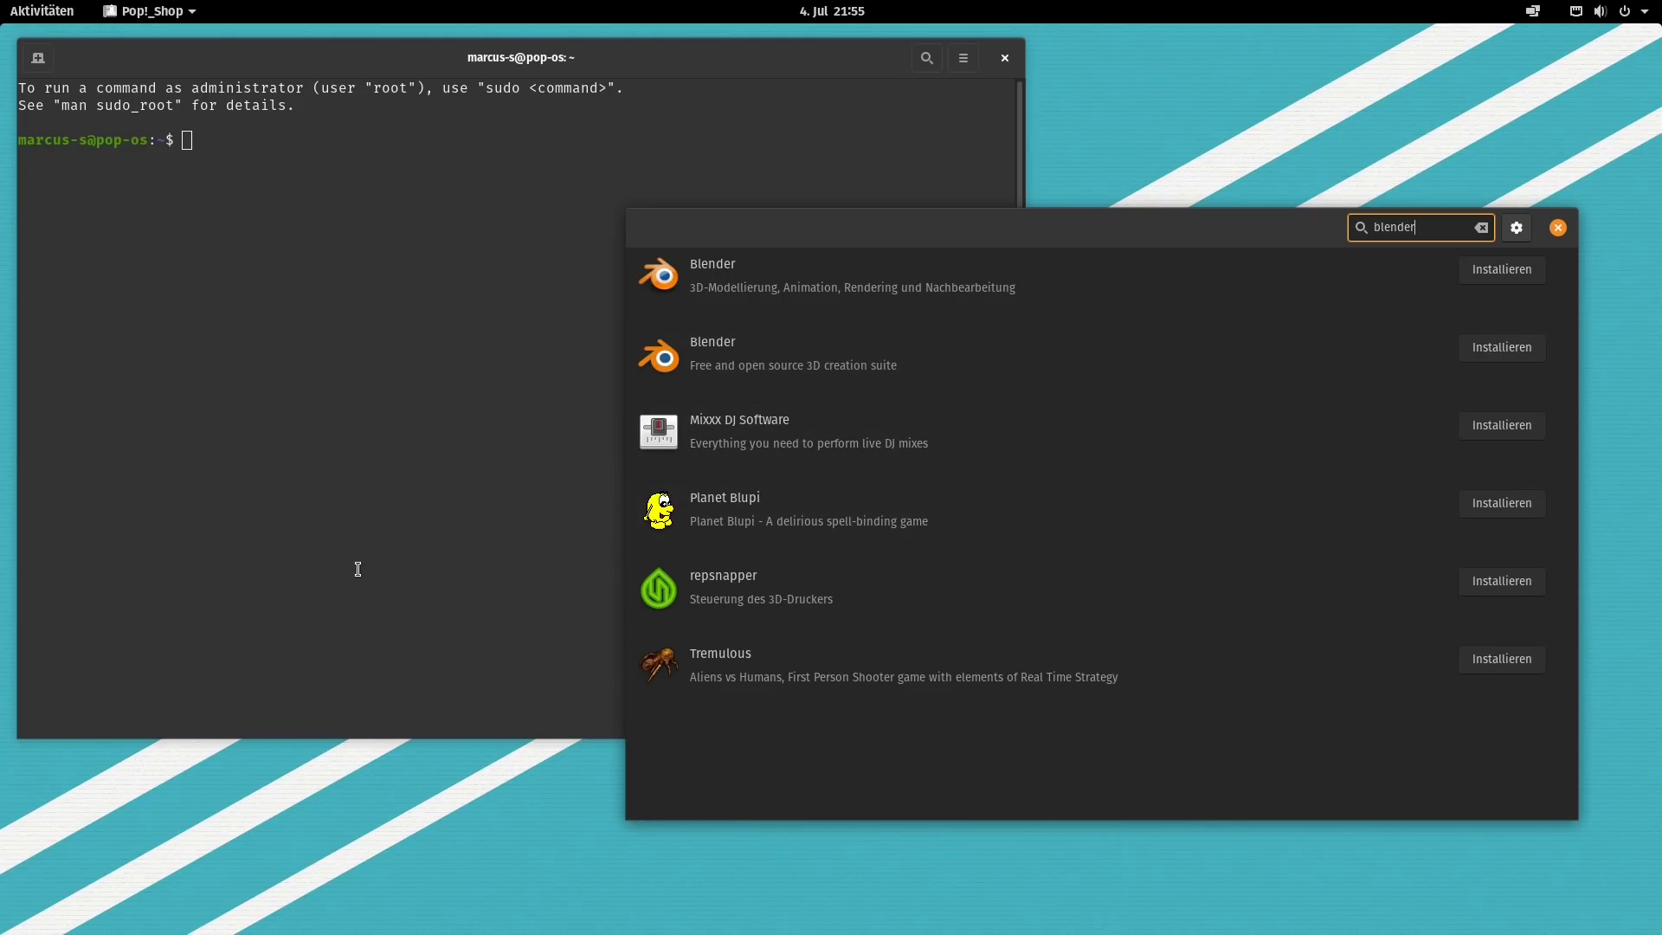
Close Pop!_Shop, move the Terminal window to the middle of the desktop, and install gimp with sudo apt install.
{"action": "left_click", "coordinate": [367, 529]}
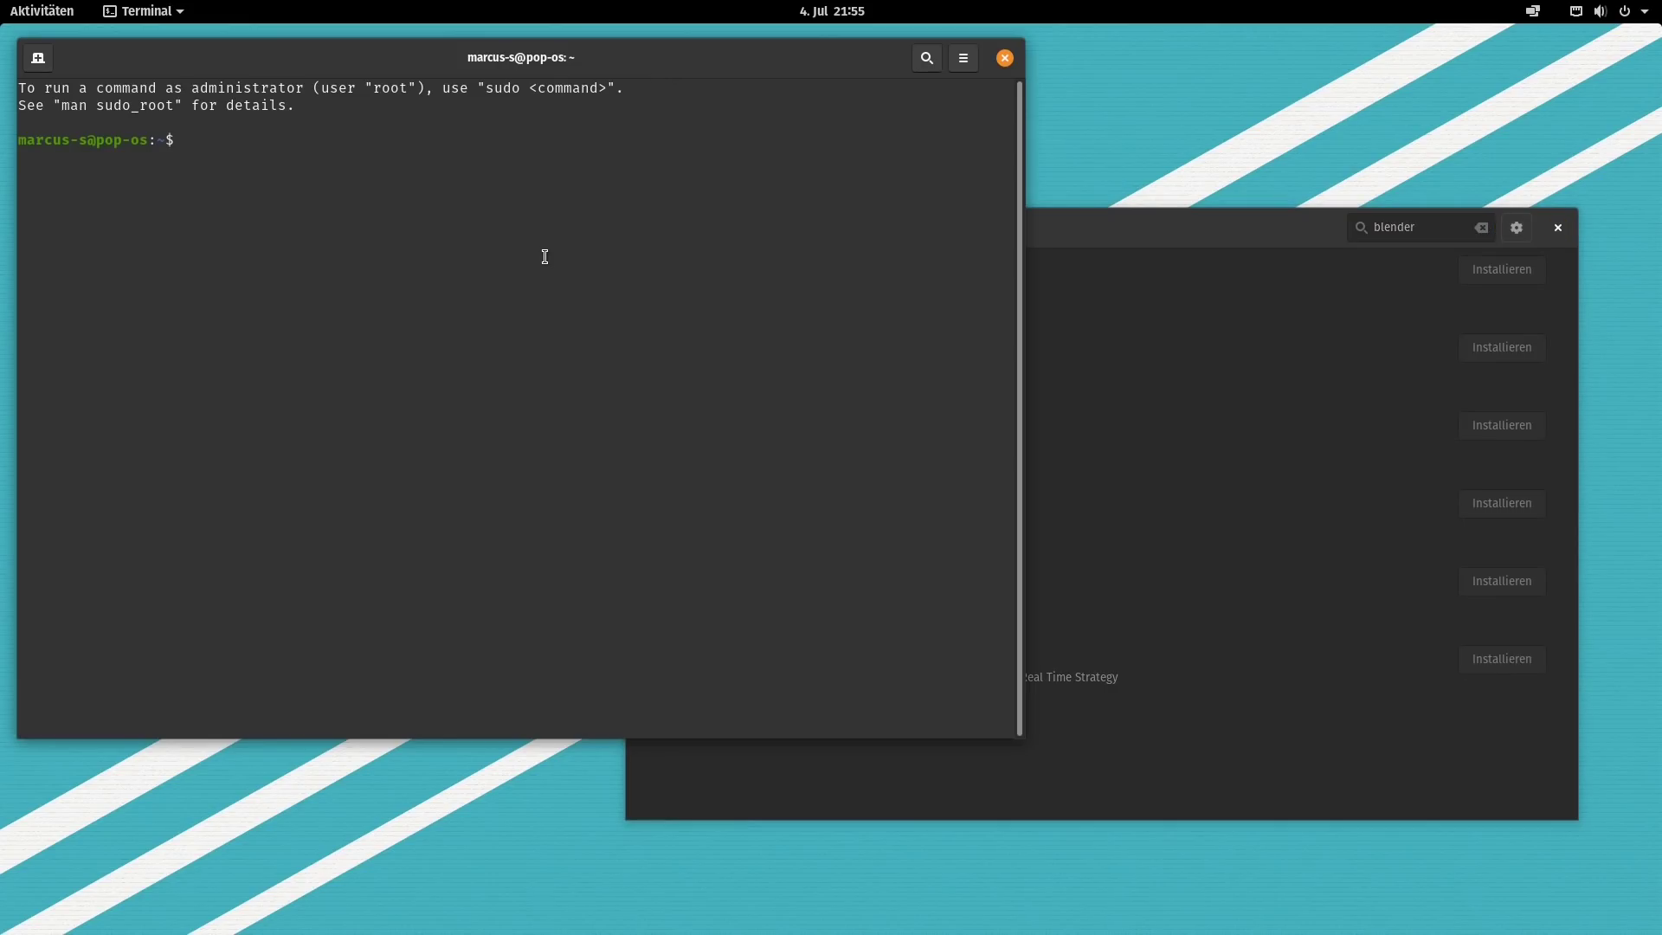
{"action": "left_click", "coordinate": [1135, 231]}
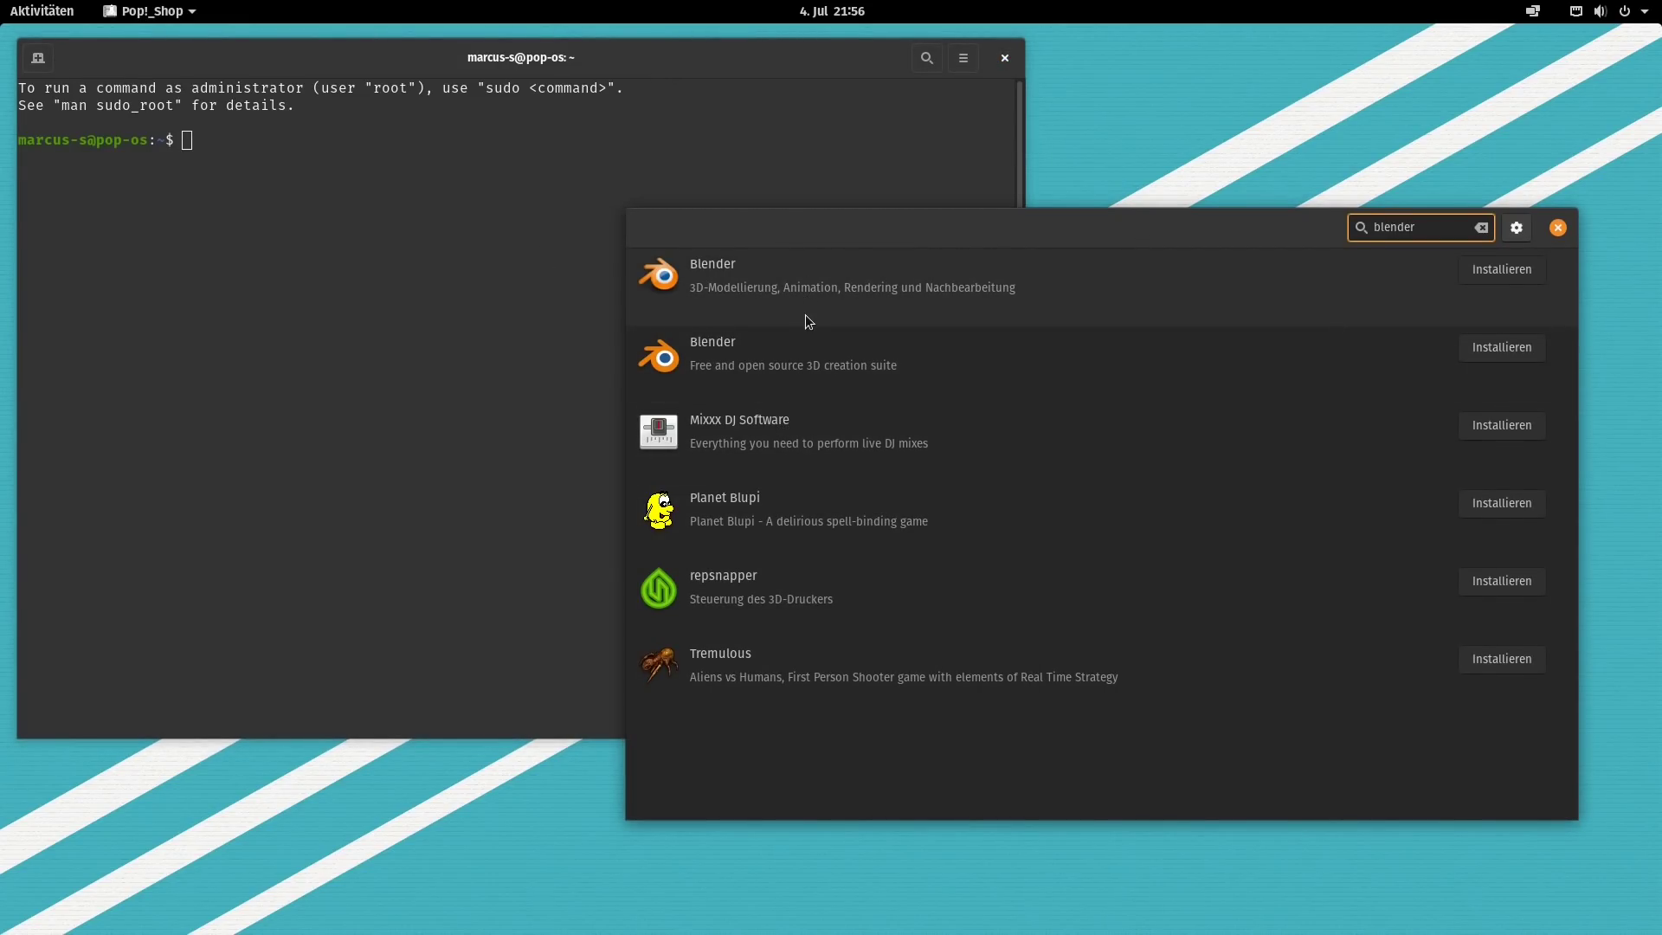
{"action": "left_click", "coordinate": [1557, 227]}
{"action": "left_click_drag", "start_coordinate": [555, 40], "coordinate": [820, 113]}
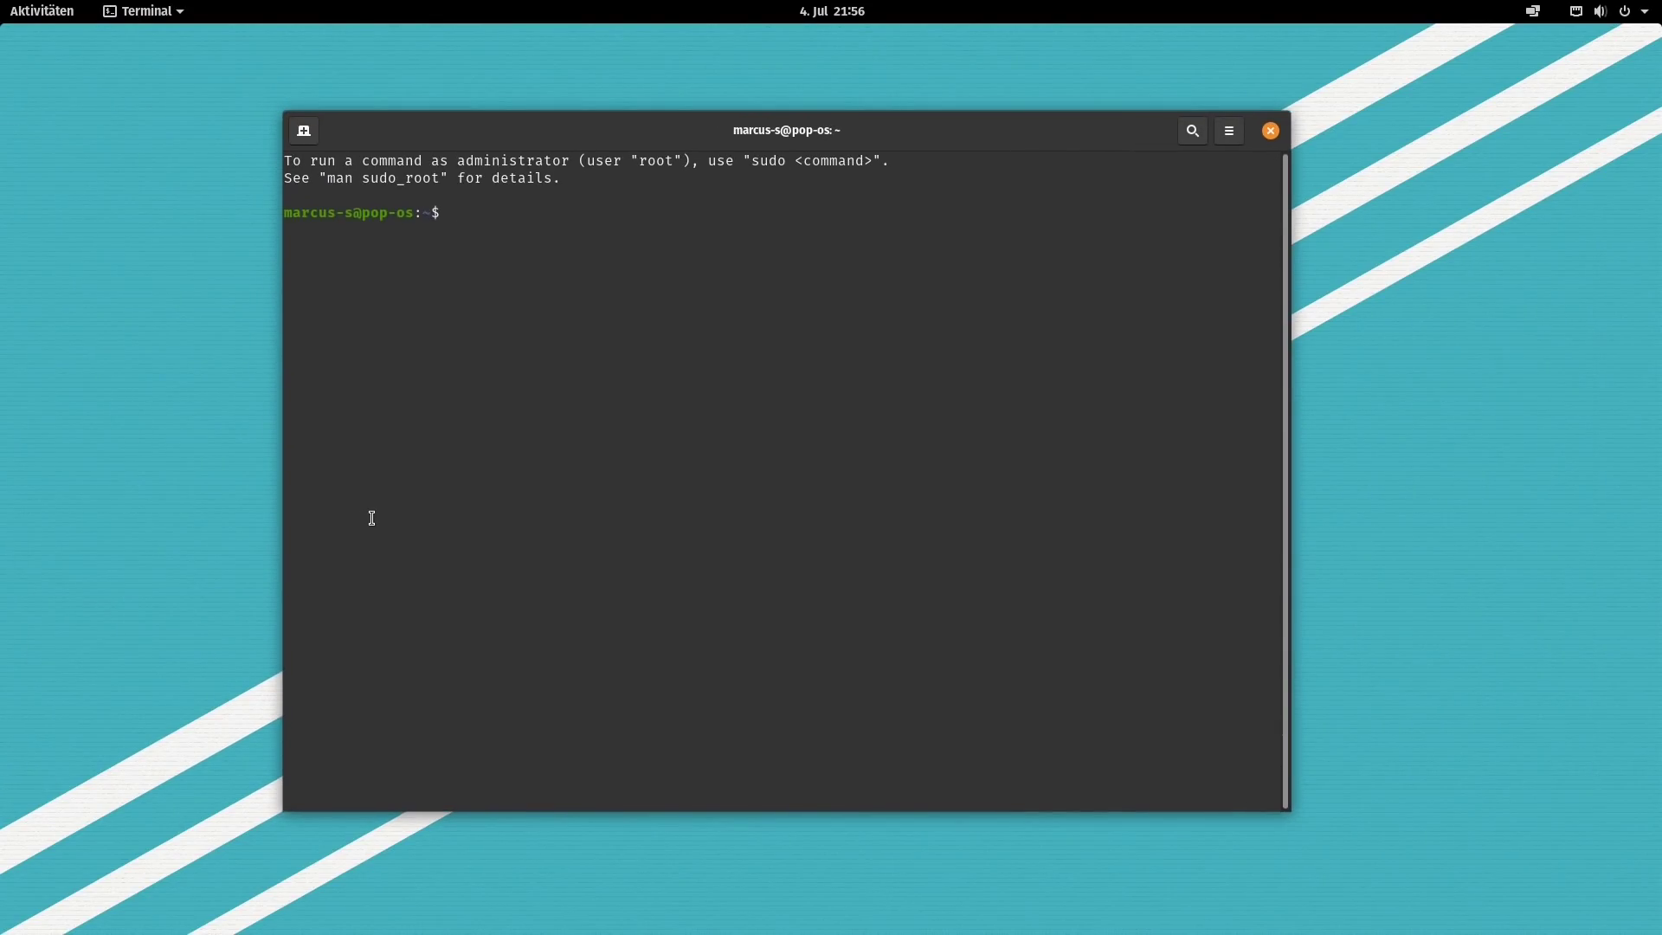
{"action": "type", "text": "sudo apt install"}
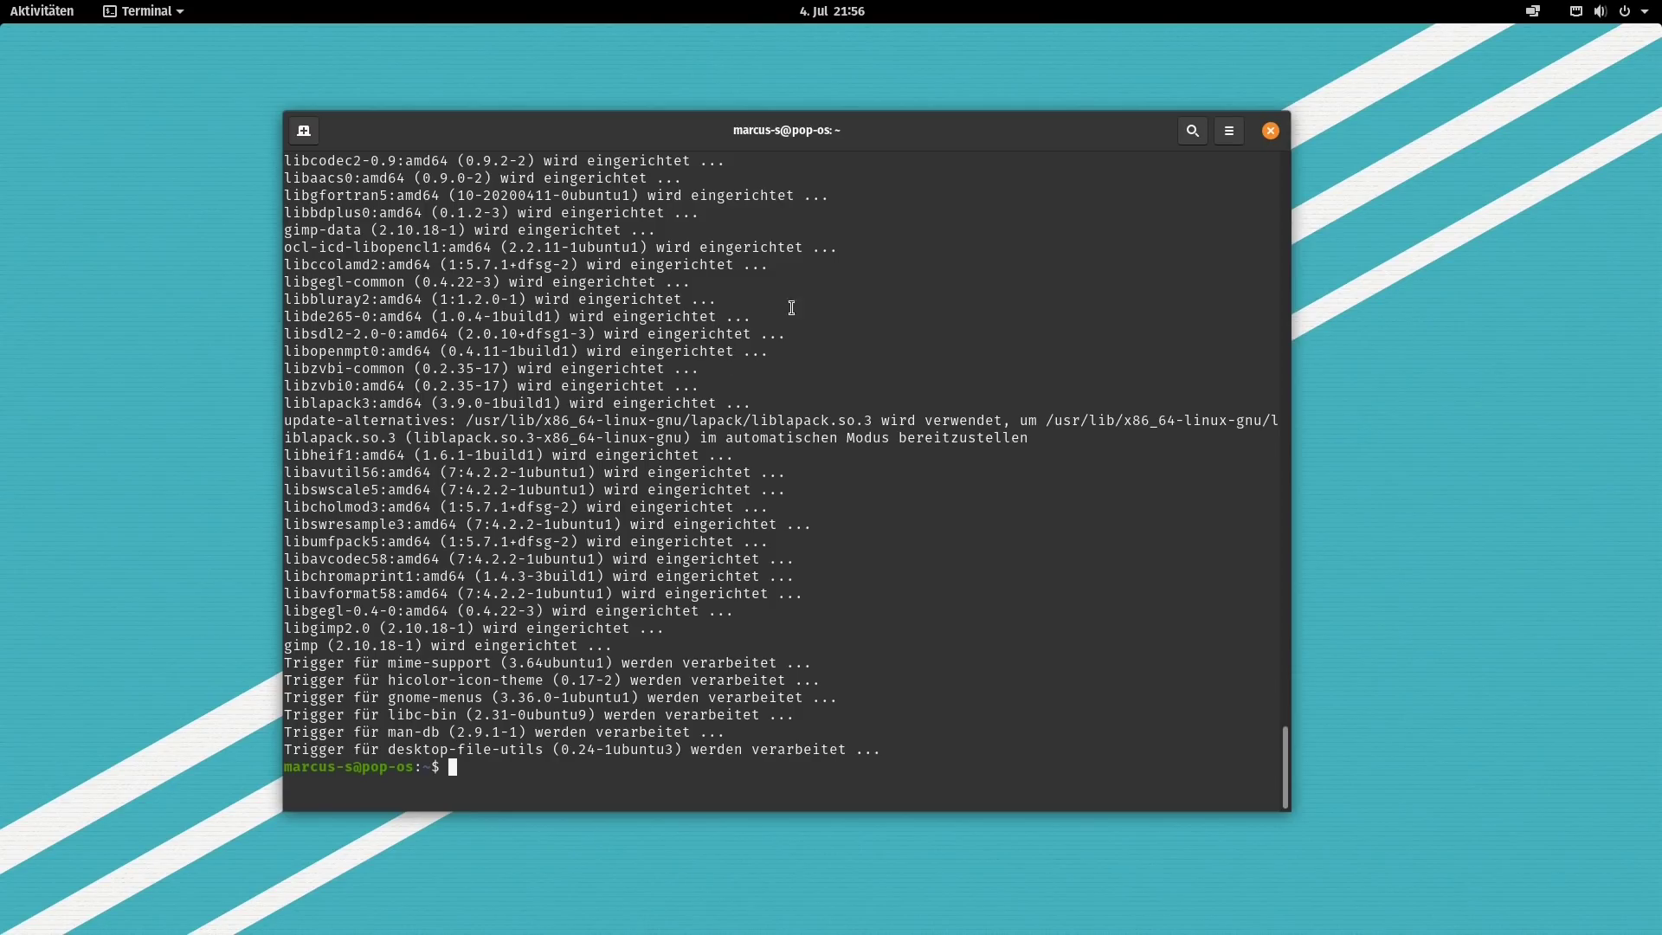
Run df in the repositioned Terminal window and highlight the /dev/mapper/data-root and /dev/sda1 rows in its output.
{"action": "left_click_drag", "start_coordinate": [924, 137], "coordinate": [973, 103]}
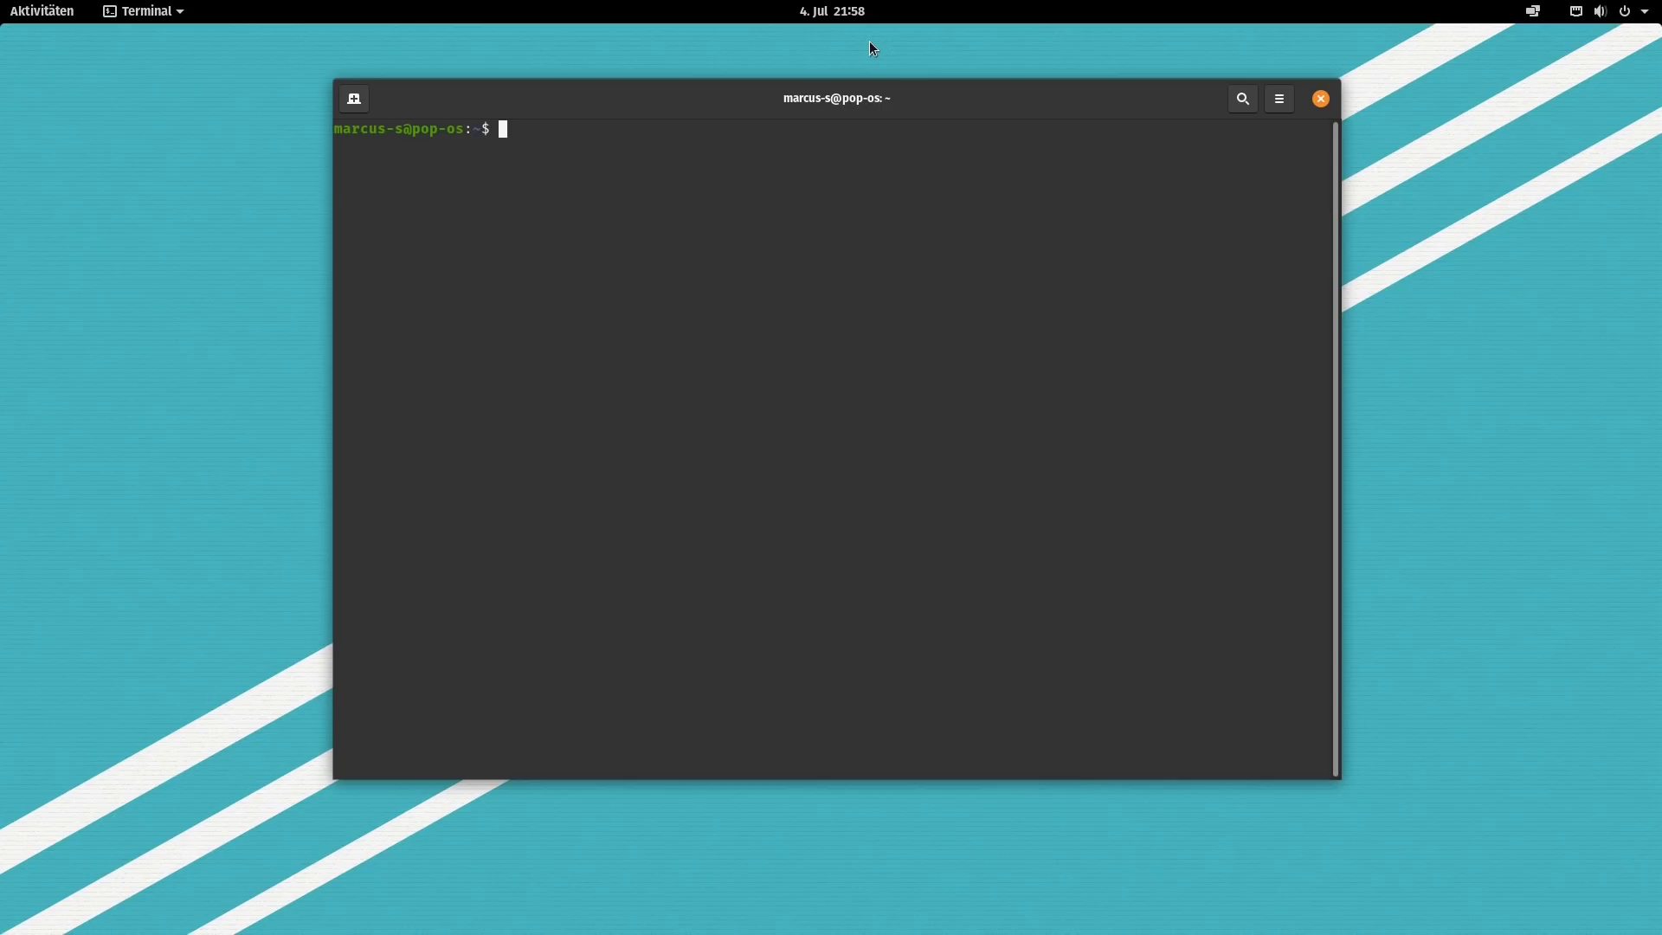
{"action": "type", "text": "df"}
{"action": "key", "text": "Return"}
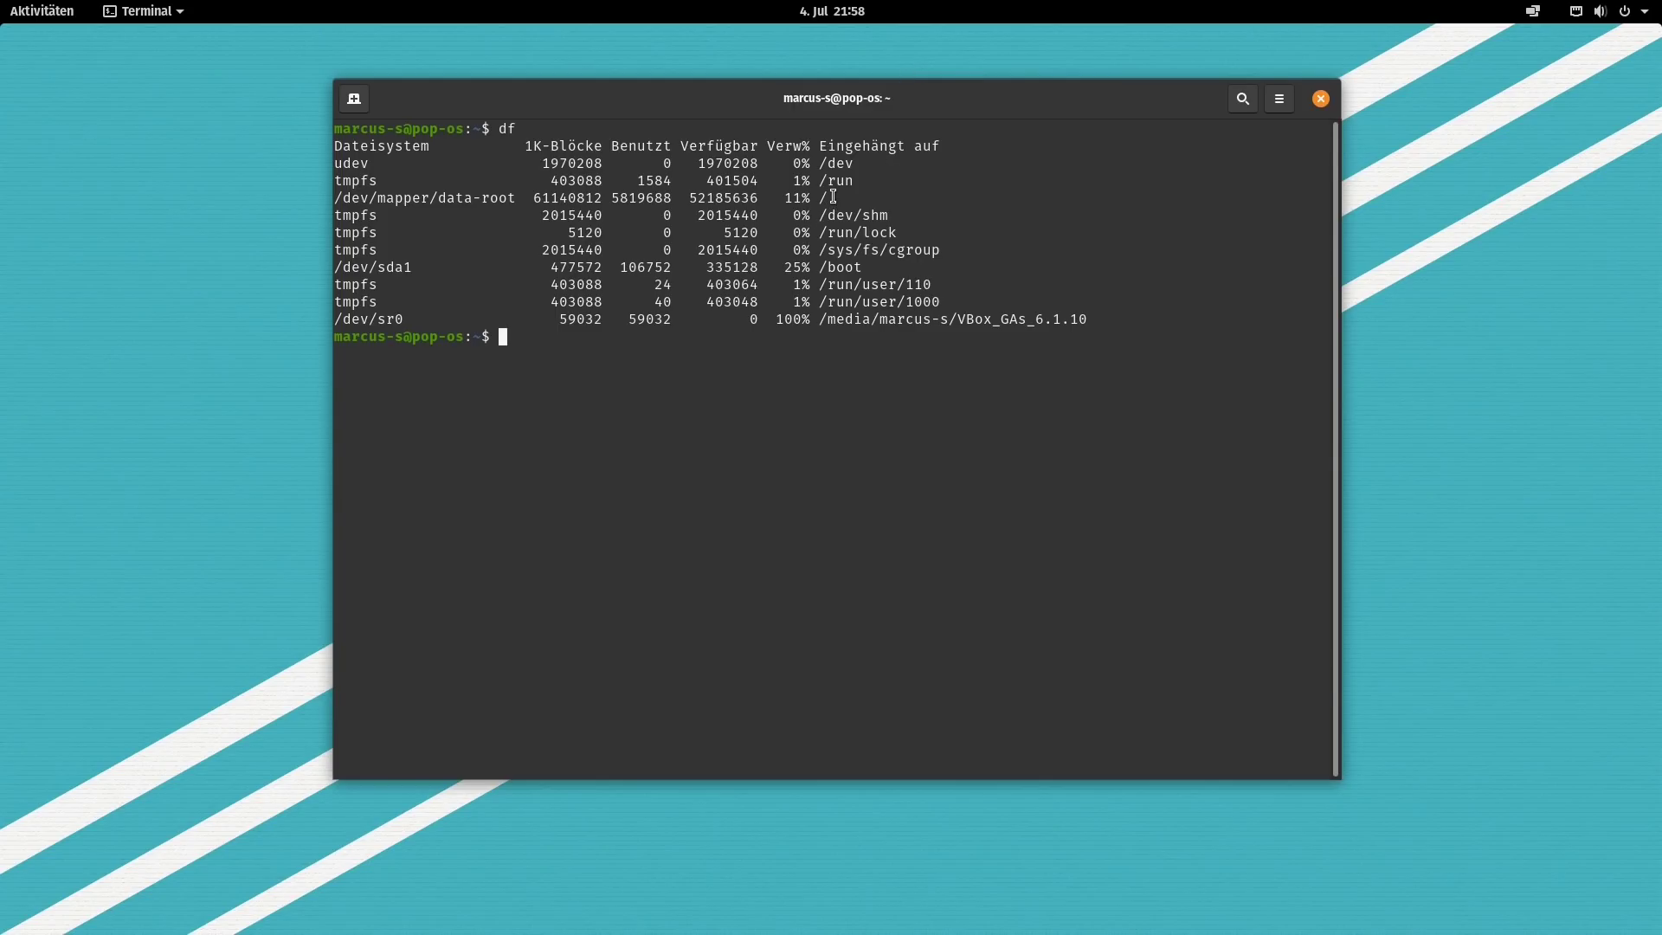
{"action": "left_click_drag", "start_coordinate": [833, 197], "coordinate": [336, 198]}
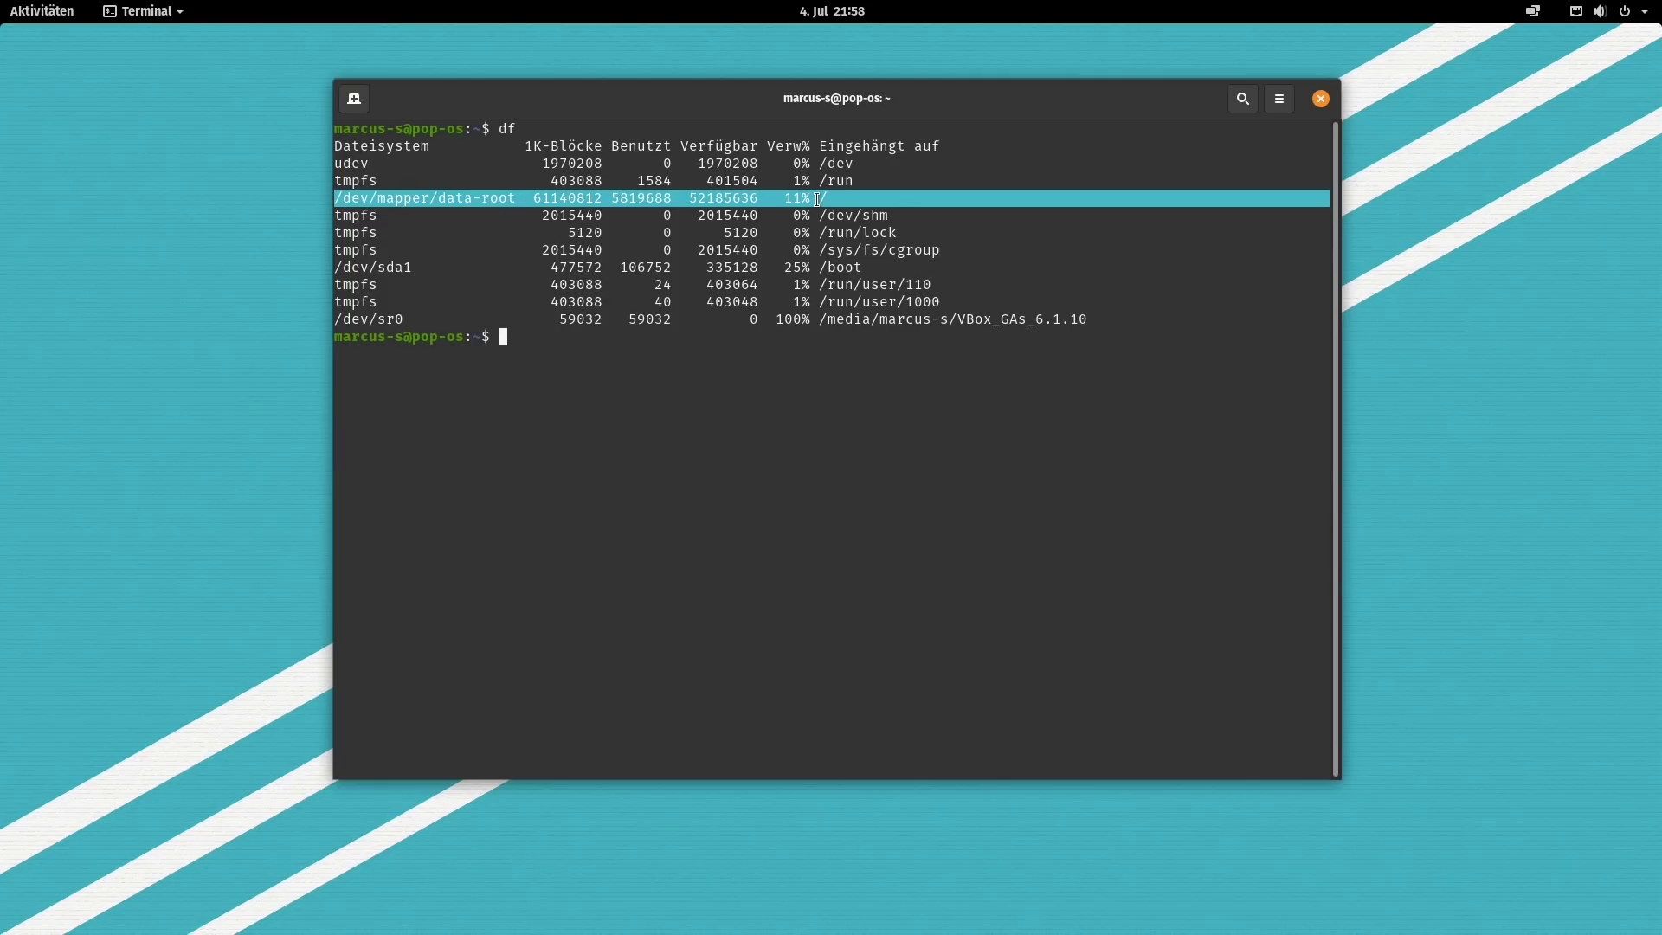
{"action": "left_click", "coordinate": [526, 200]}
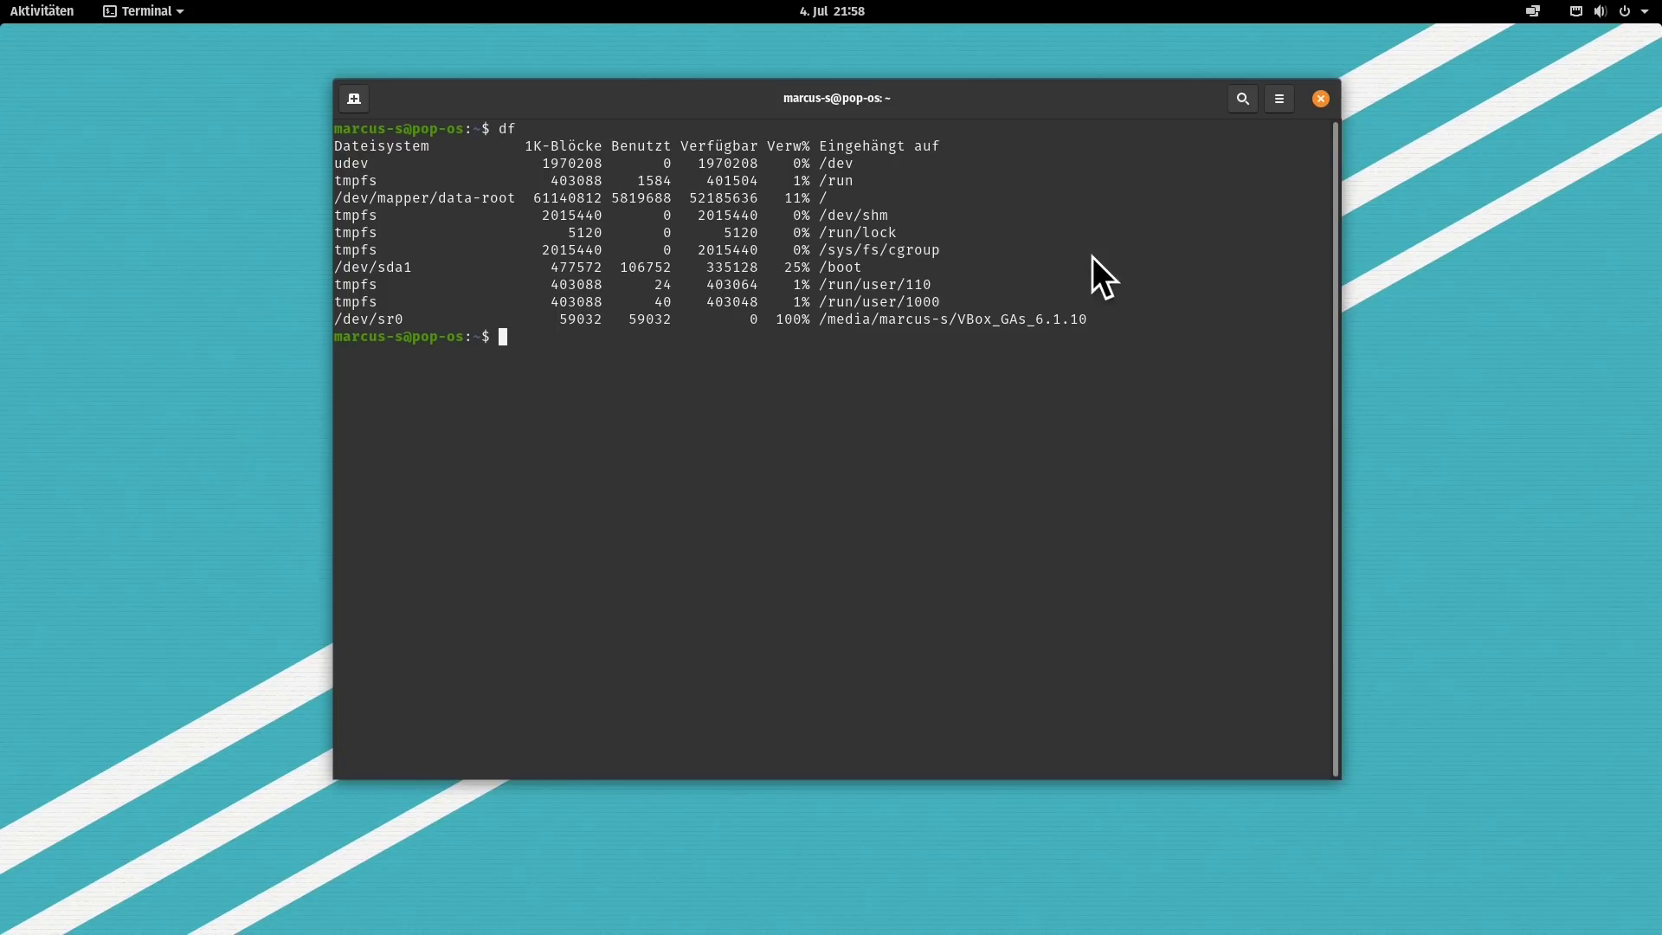
{"action": "left_click_drag", "start_coordinate": [865, 268], "coordinate": [311, 261]}
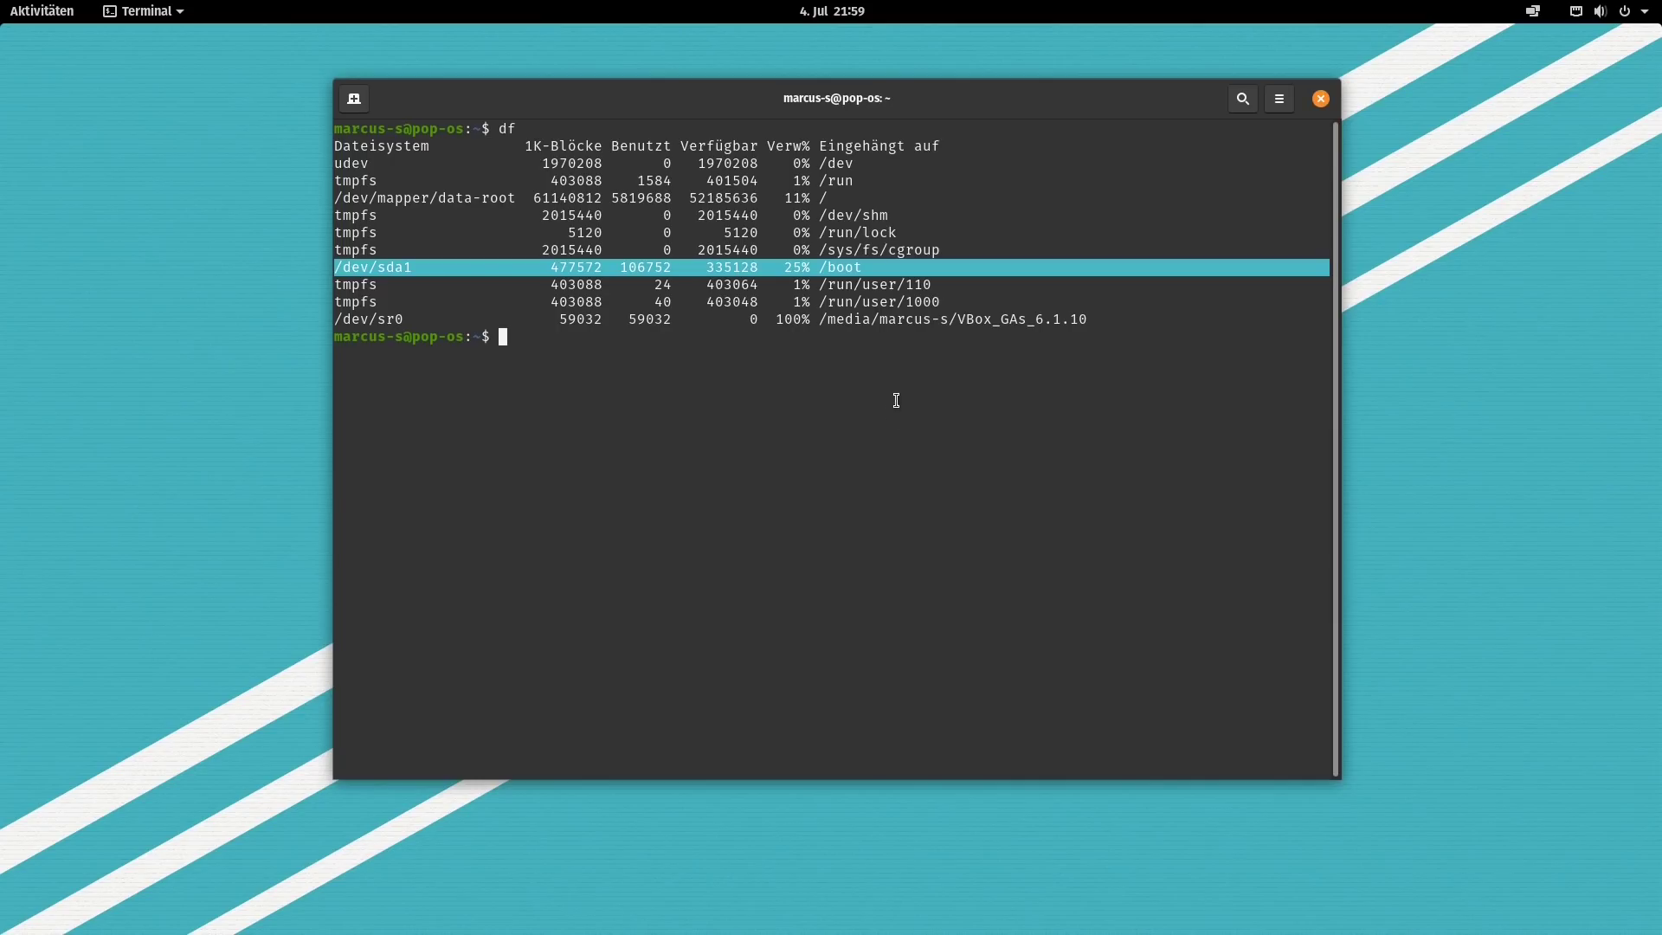
{"action": "left_click", "coordinate": [923, 250]}
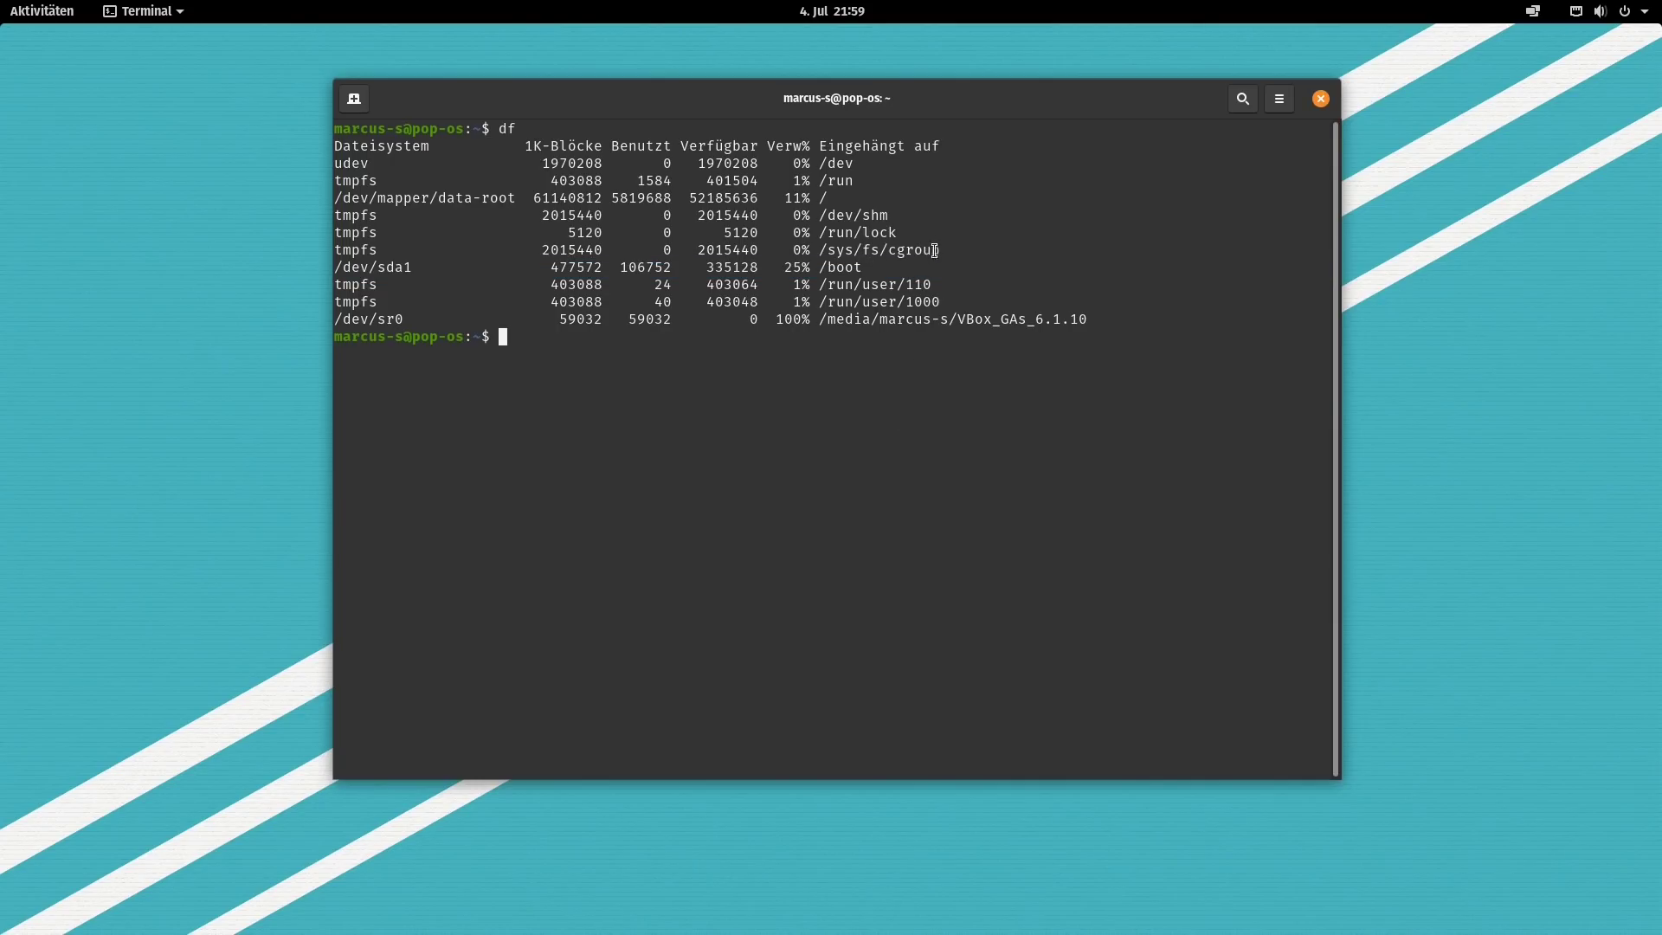
Close Terminal and show the overview of all installed applications.
{"action": "left_click", "coordinate": [1321, 99]}
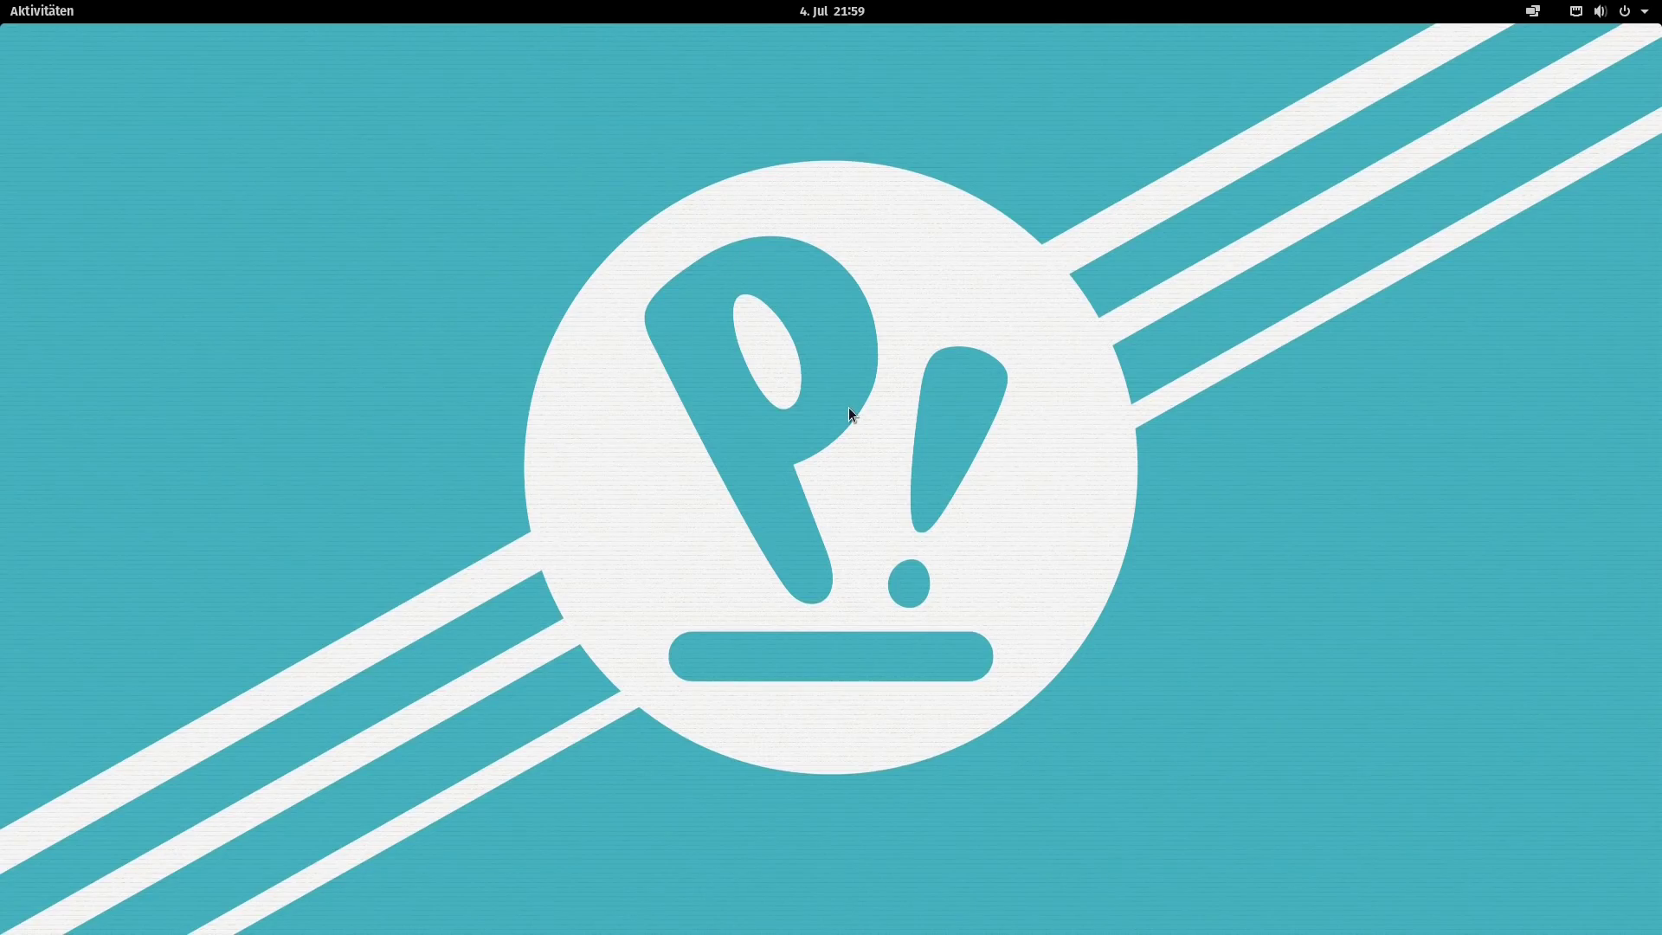
{"action": "left_click", "coordinate": [43, 12]}
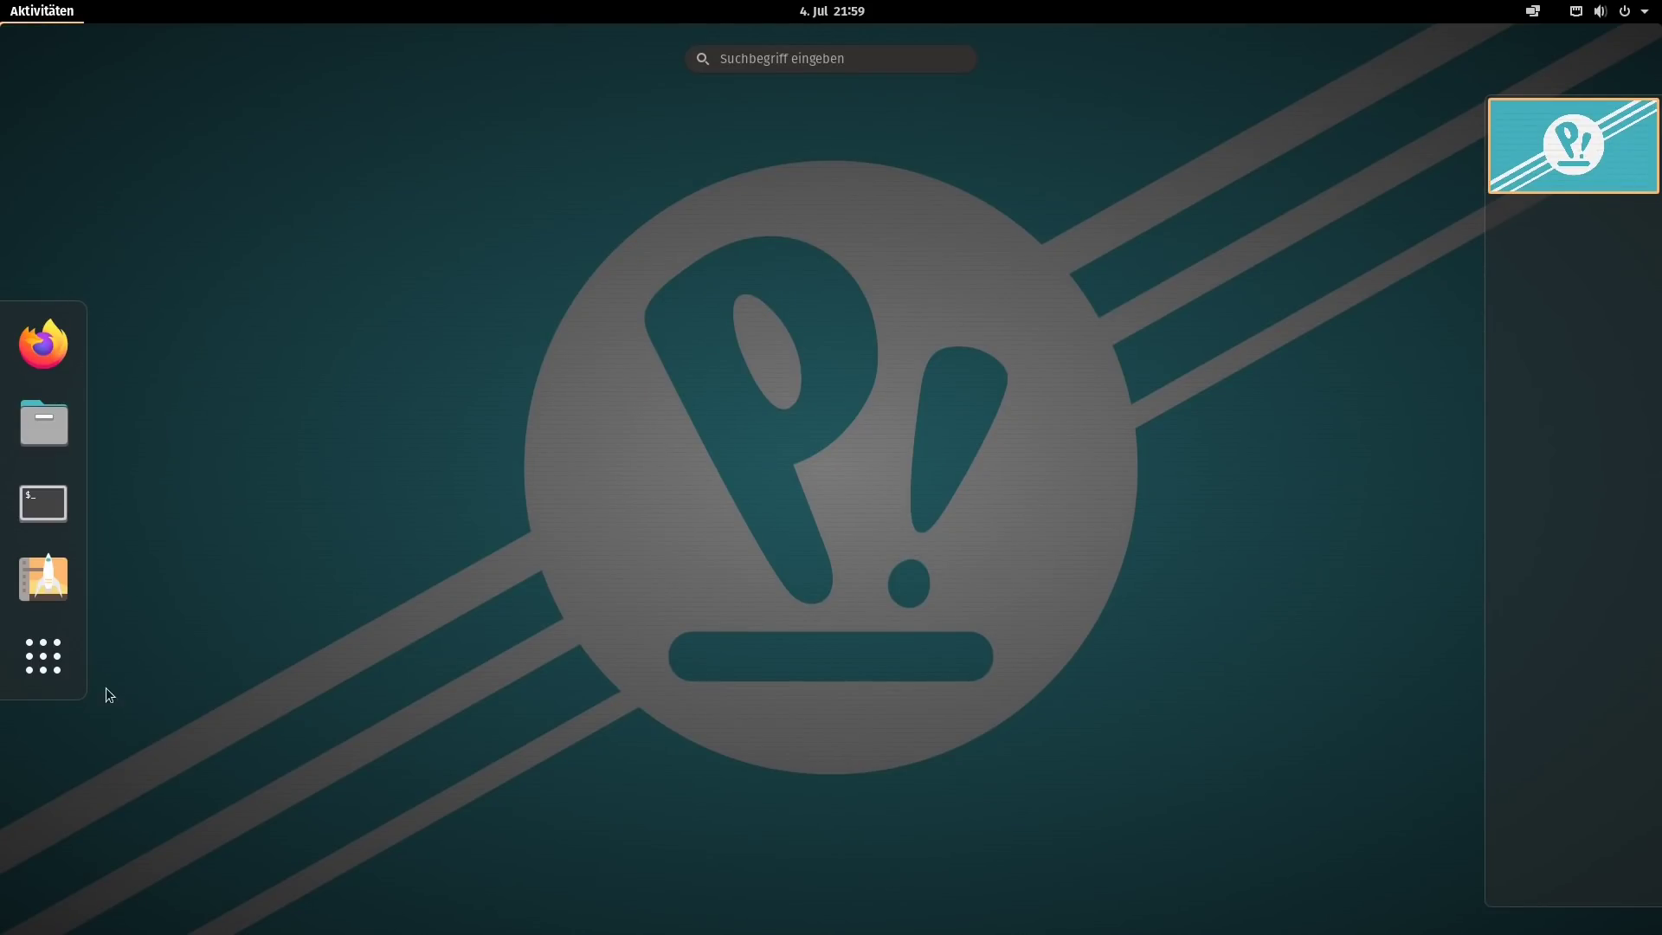
{"action": "left_click", "coordinate": [43, 656]}
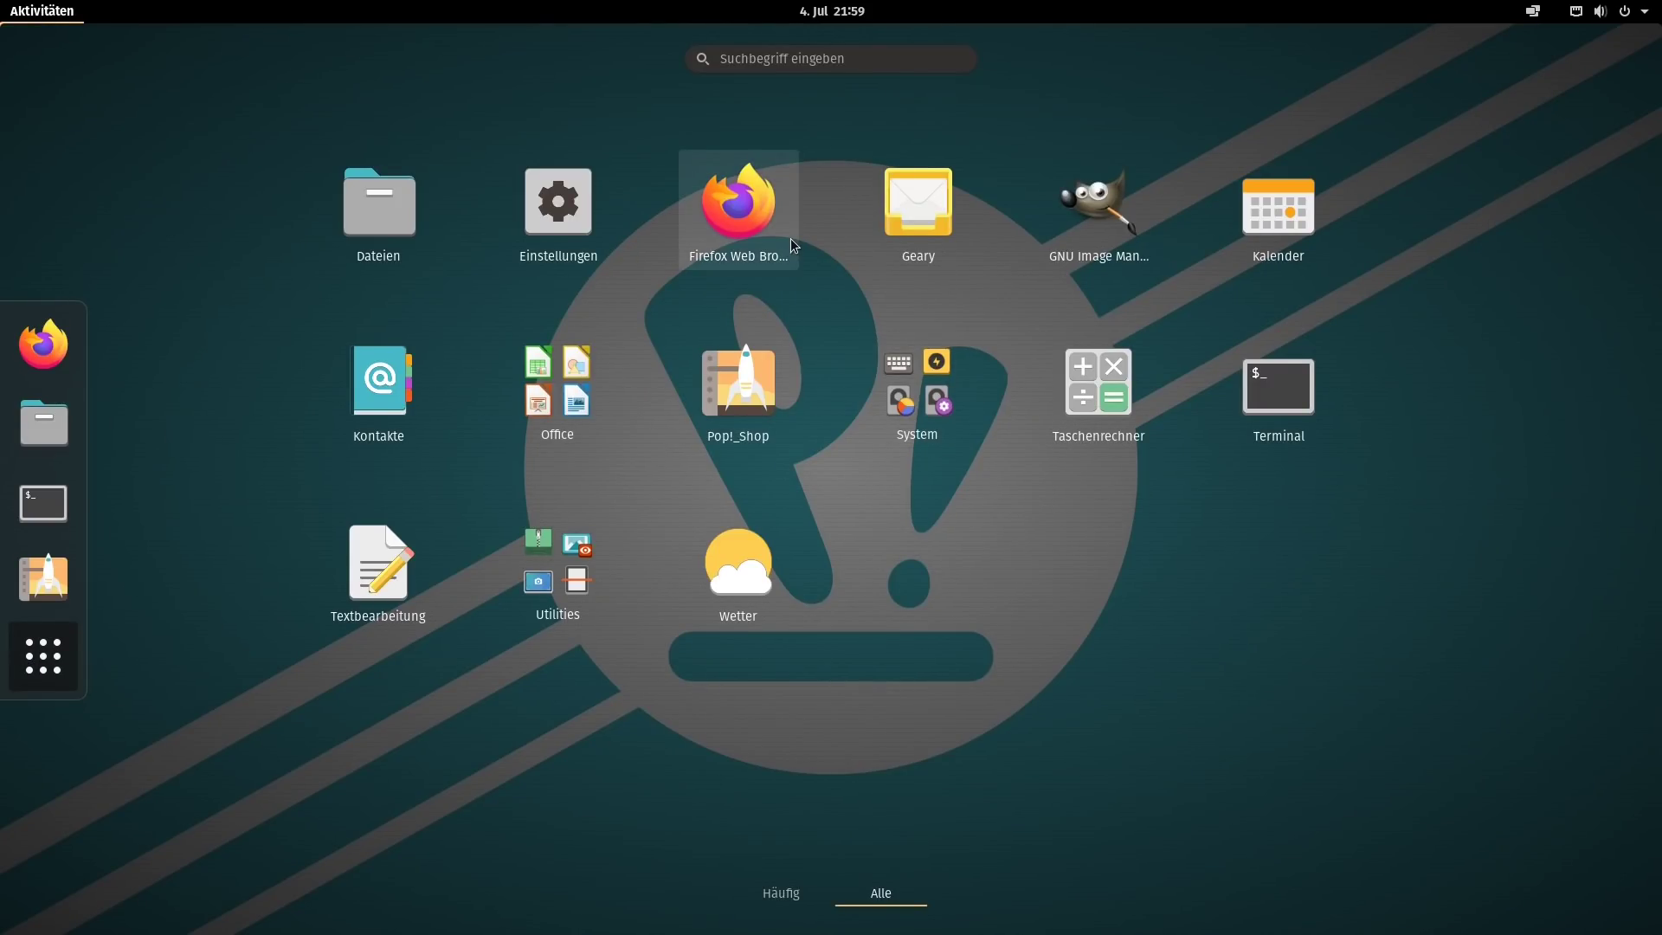